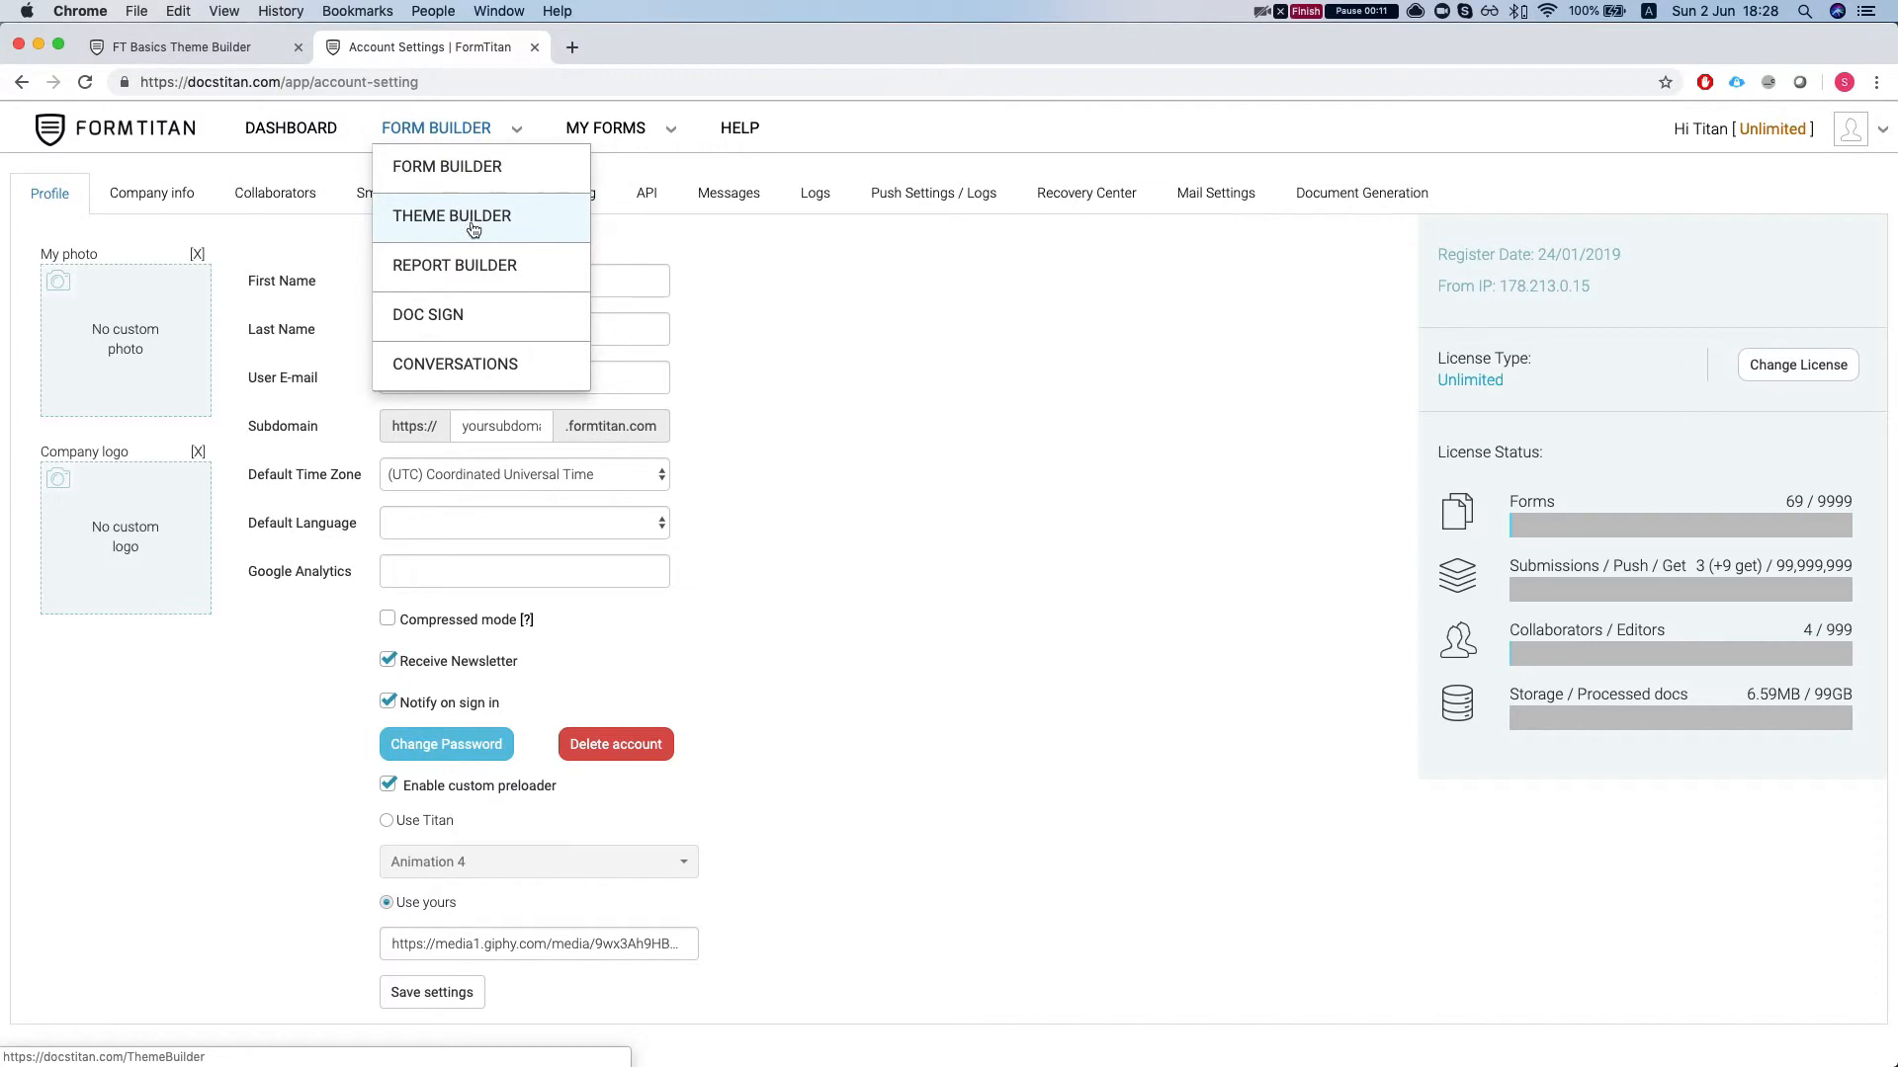
Open the Theme Builder and dismiss the new theme wizard.
{"action": "left_click", "coordinate": [457, 228]}
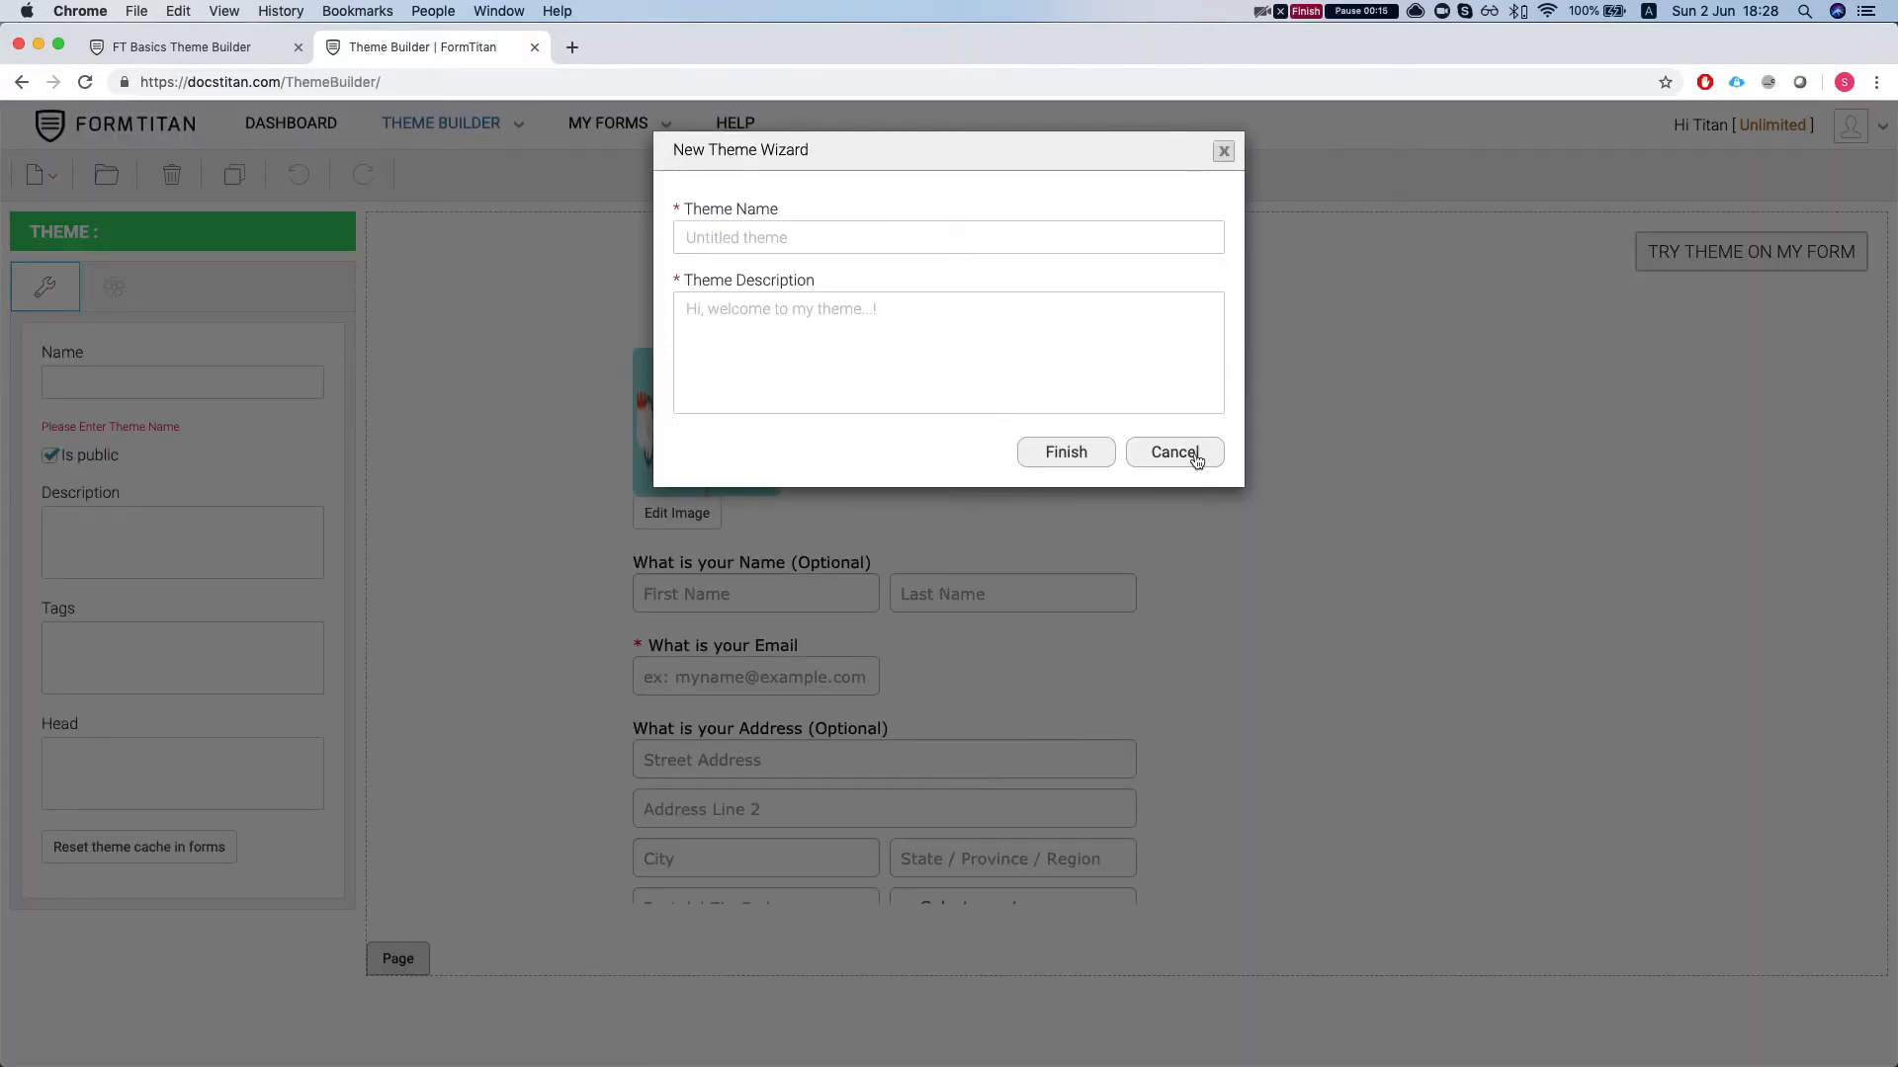
{"action": "left_click", "coordinate": [1174, 453]}
Examine the style options for the name element's label, including its background settings.
{"action": "scroll", "coordinate": [711, 495], "scroll_direction": "down", "scroll_amount": 5}
{"action": "scroll", "coordinate": [690, 472], "scroll_direction": "up", "scroll_amount": 3}
{"action": "left_click", "coordinate": [746, 396]}
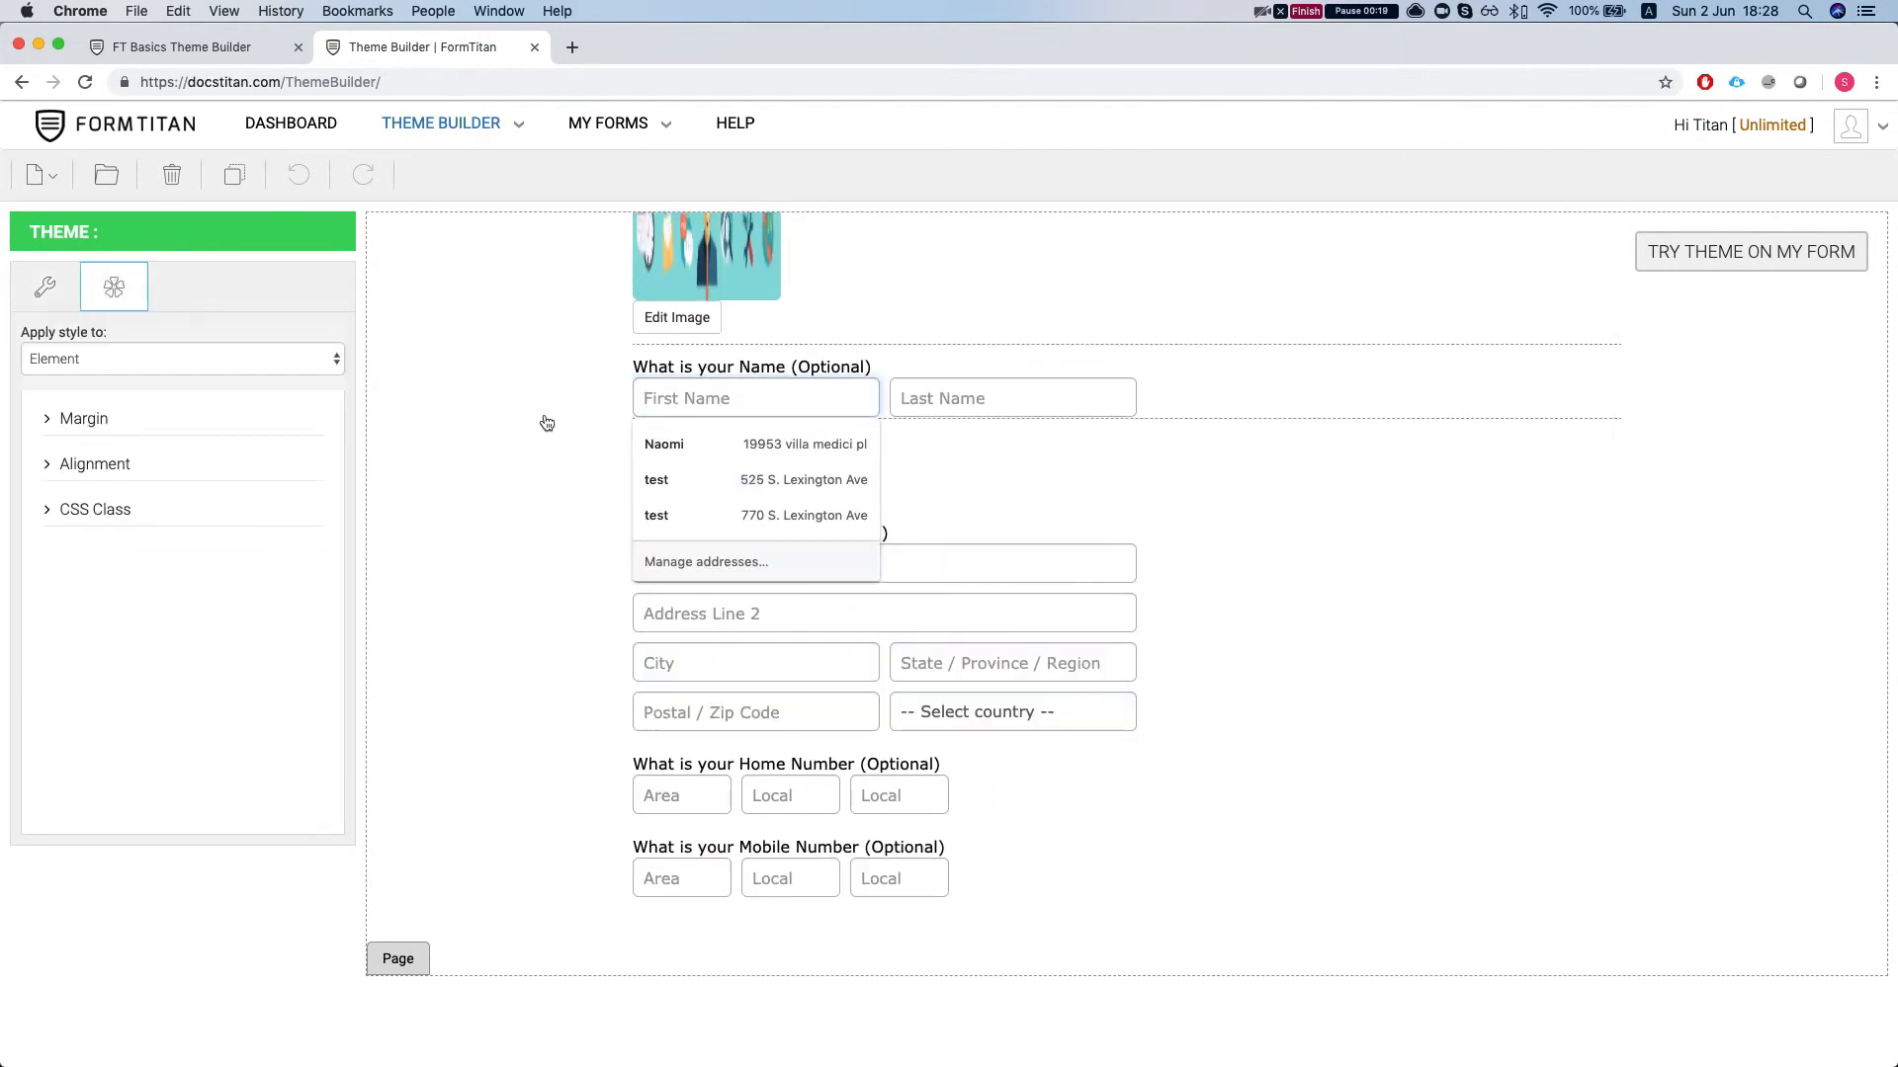
{"action": "left_click", "coordinate": [719, 366]}
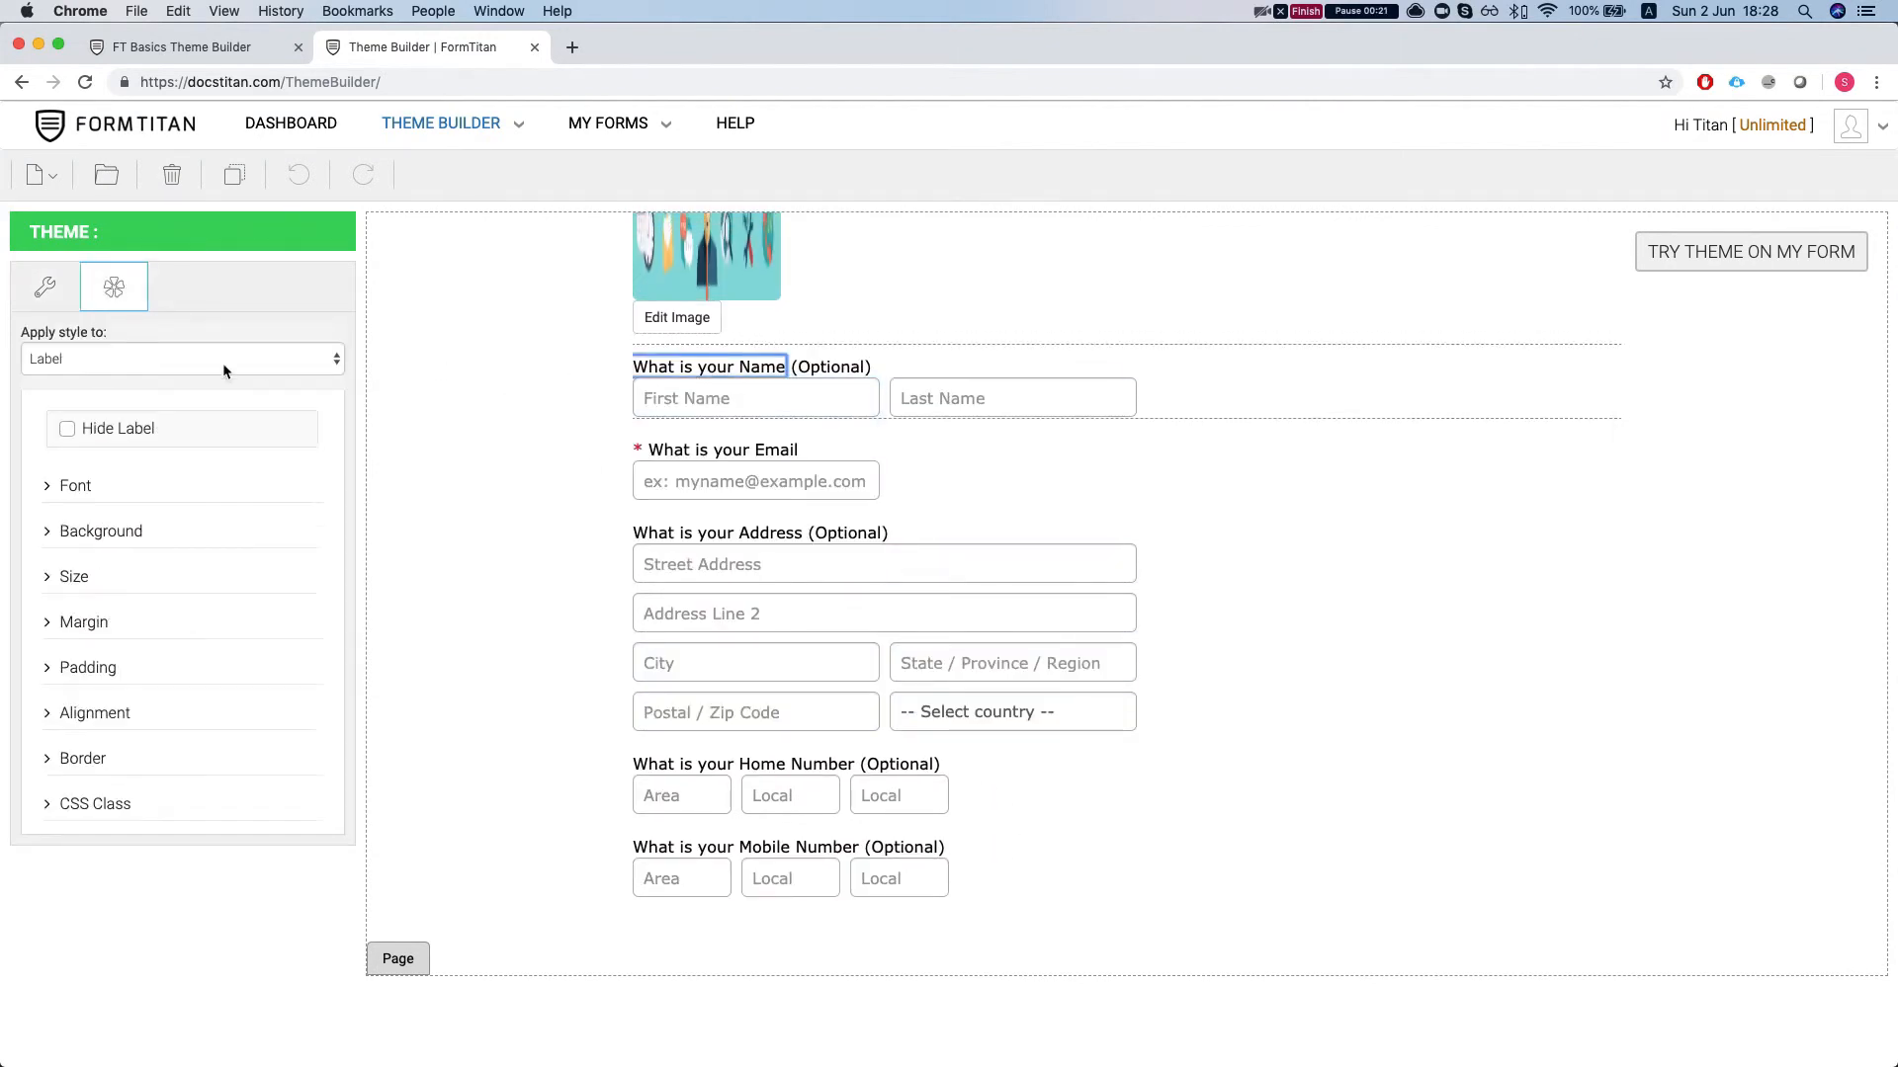
{"action": "left_click", "coordinate": [86, 534]}
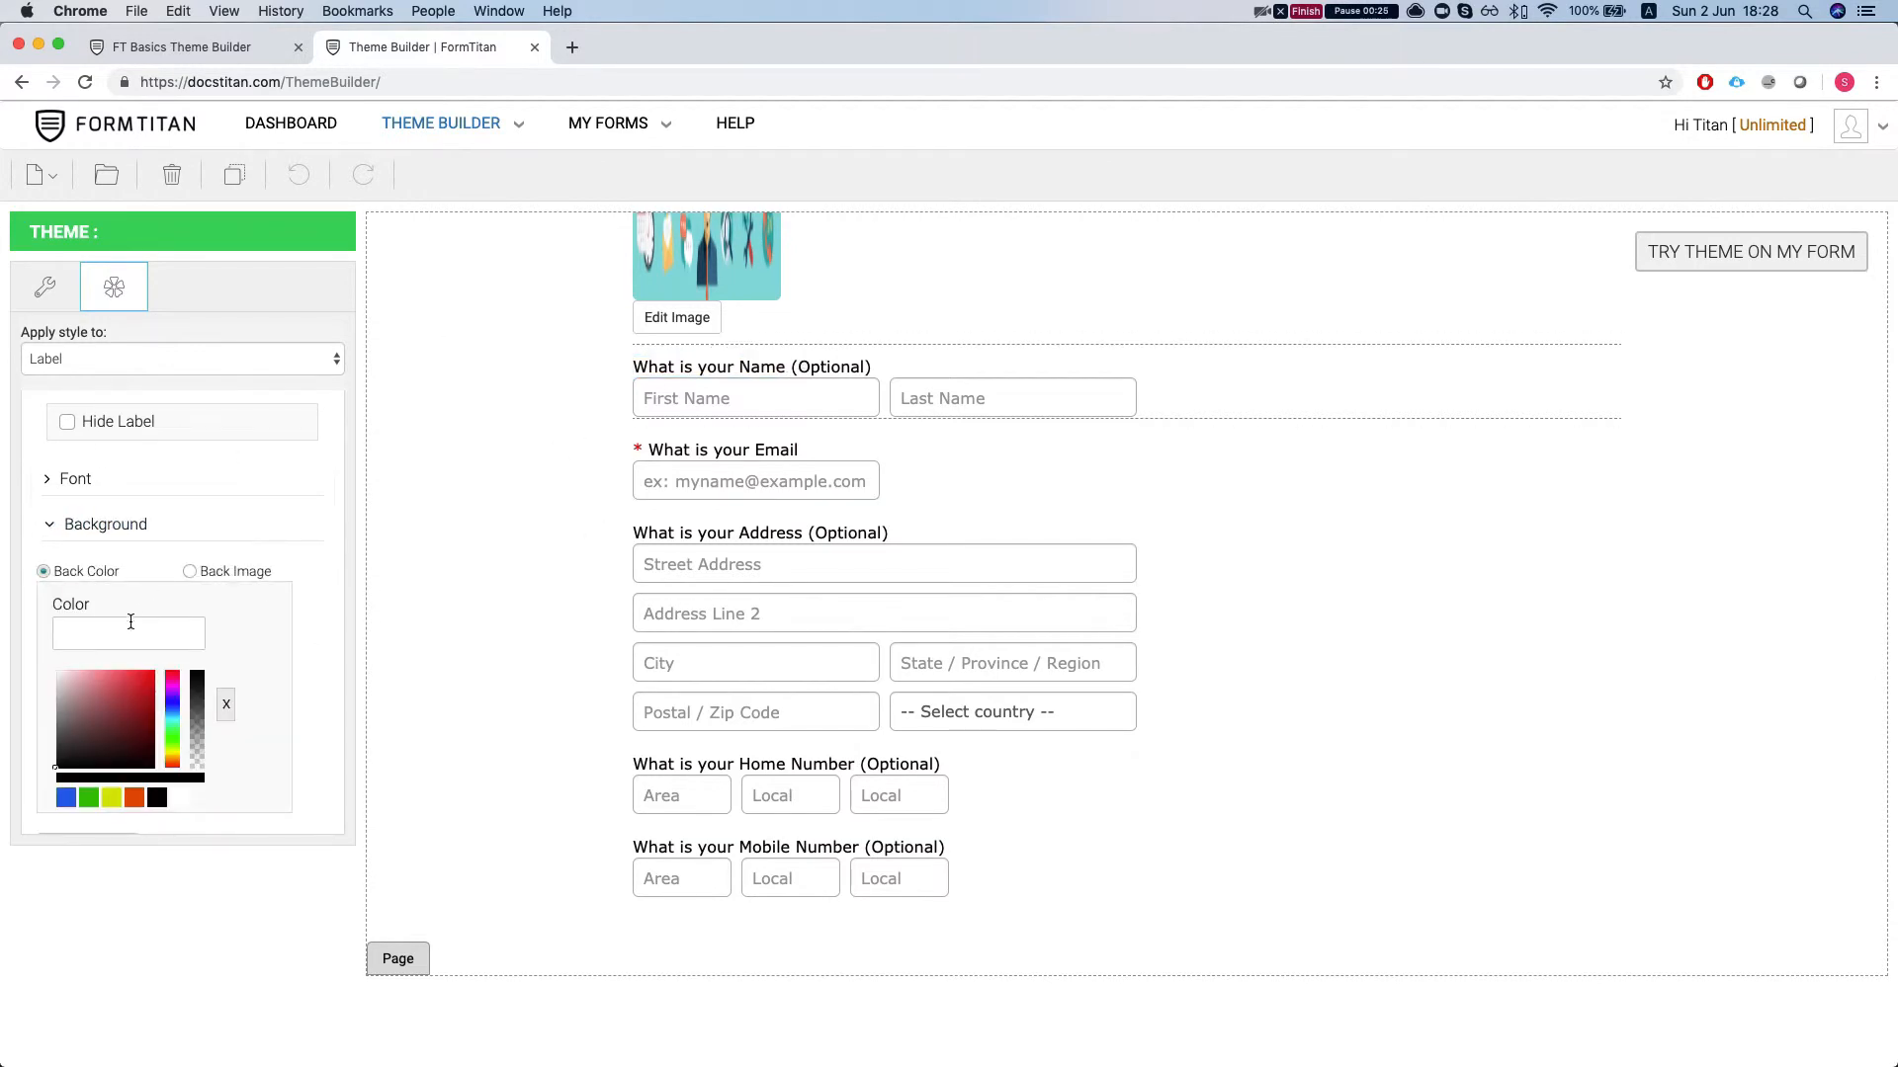
{"action": "scroll", "coordinate": [258, 595], "scroll_direction": "down", "scroll_amount": 5}
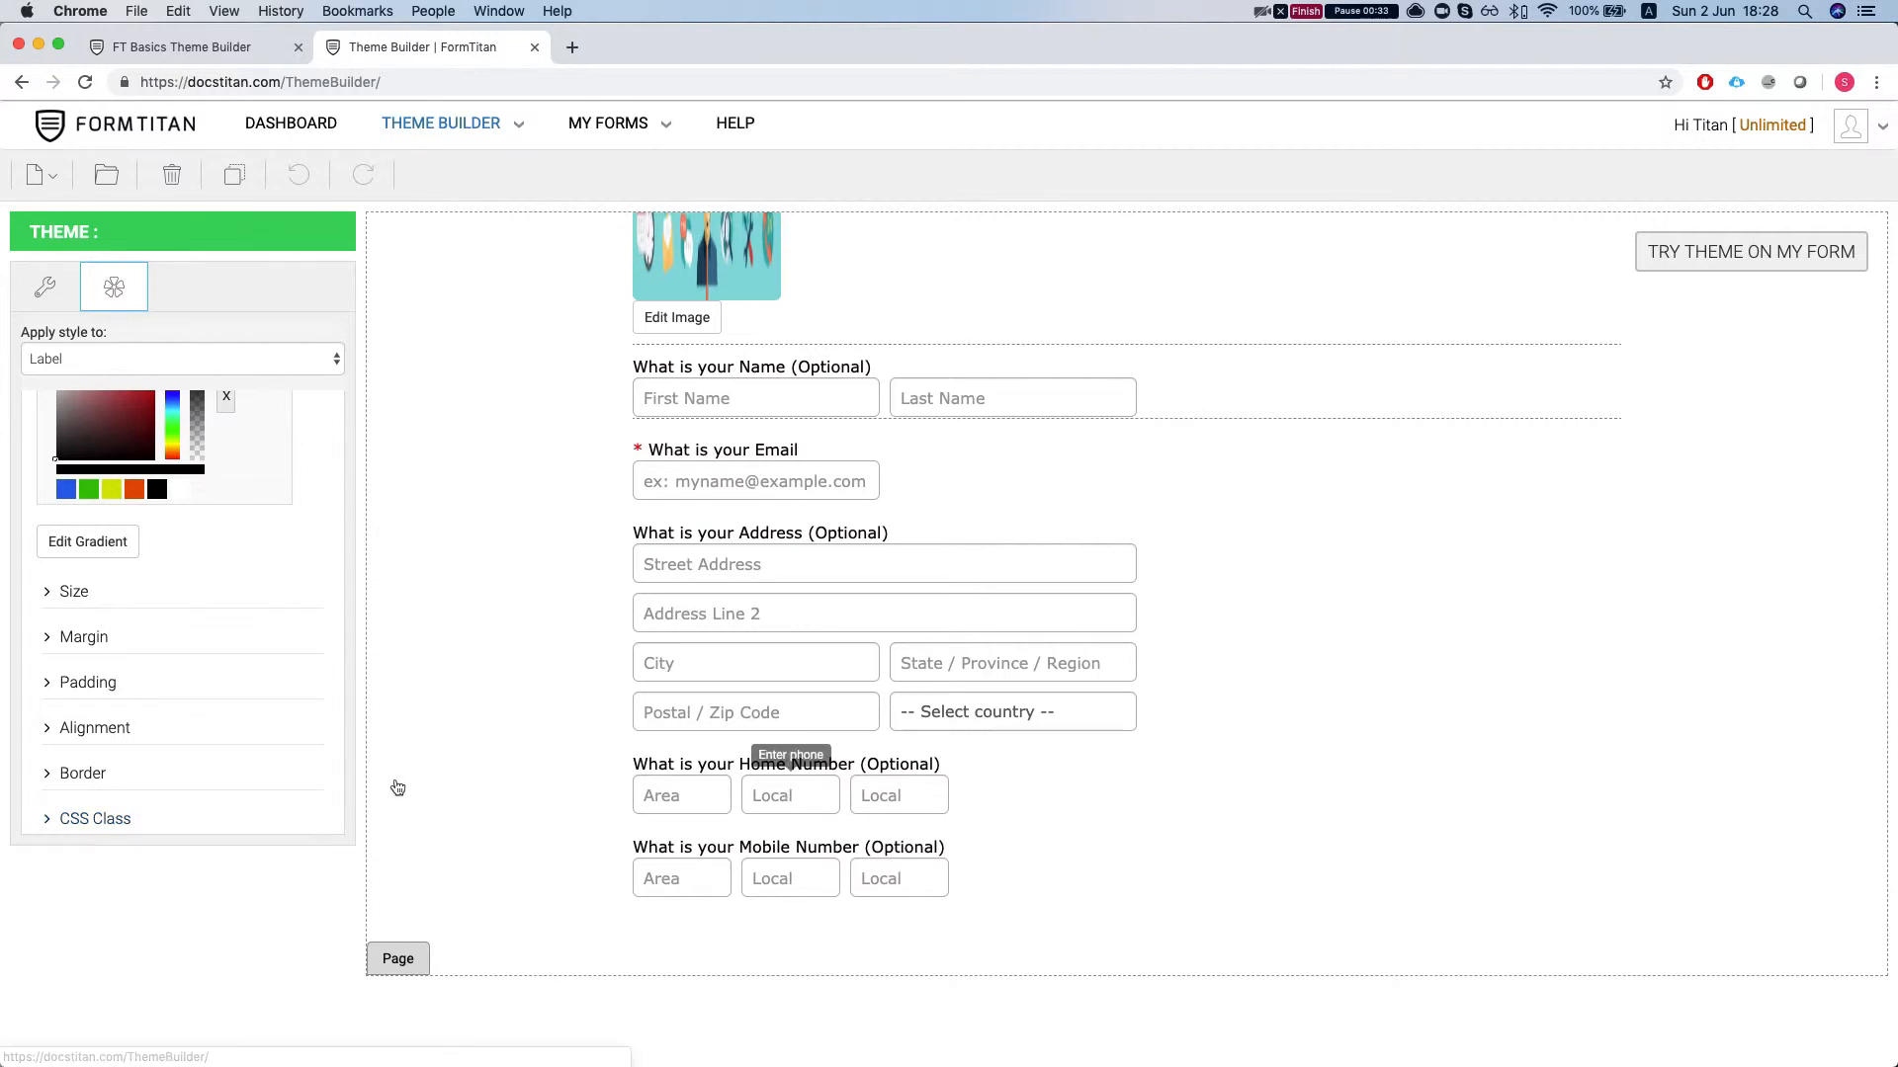
Set the page's font family to Arial Black.
{"action": "left_click", "coordinate": [400, 960]}
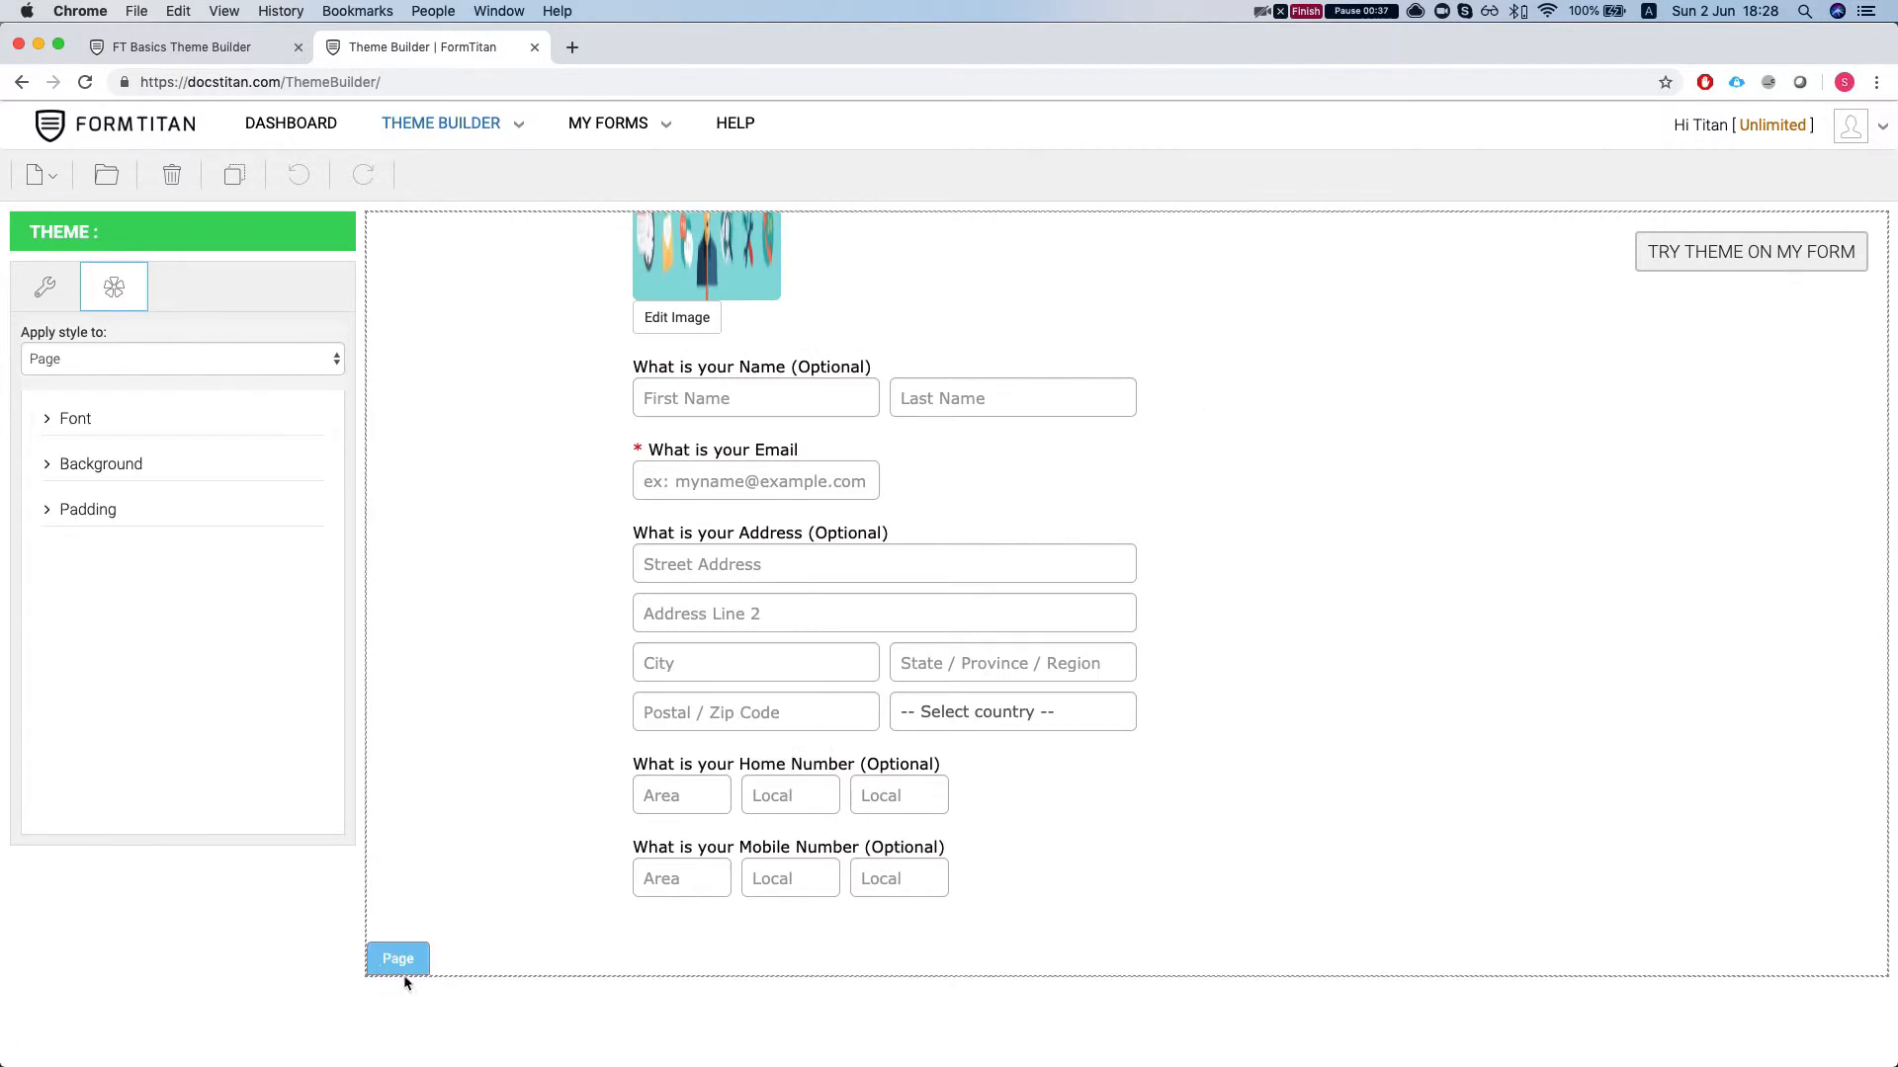
{"action": "left_click", "coordinate": [81, 424]}
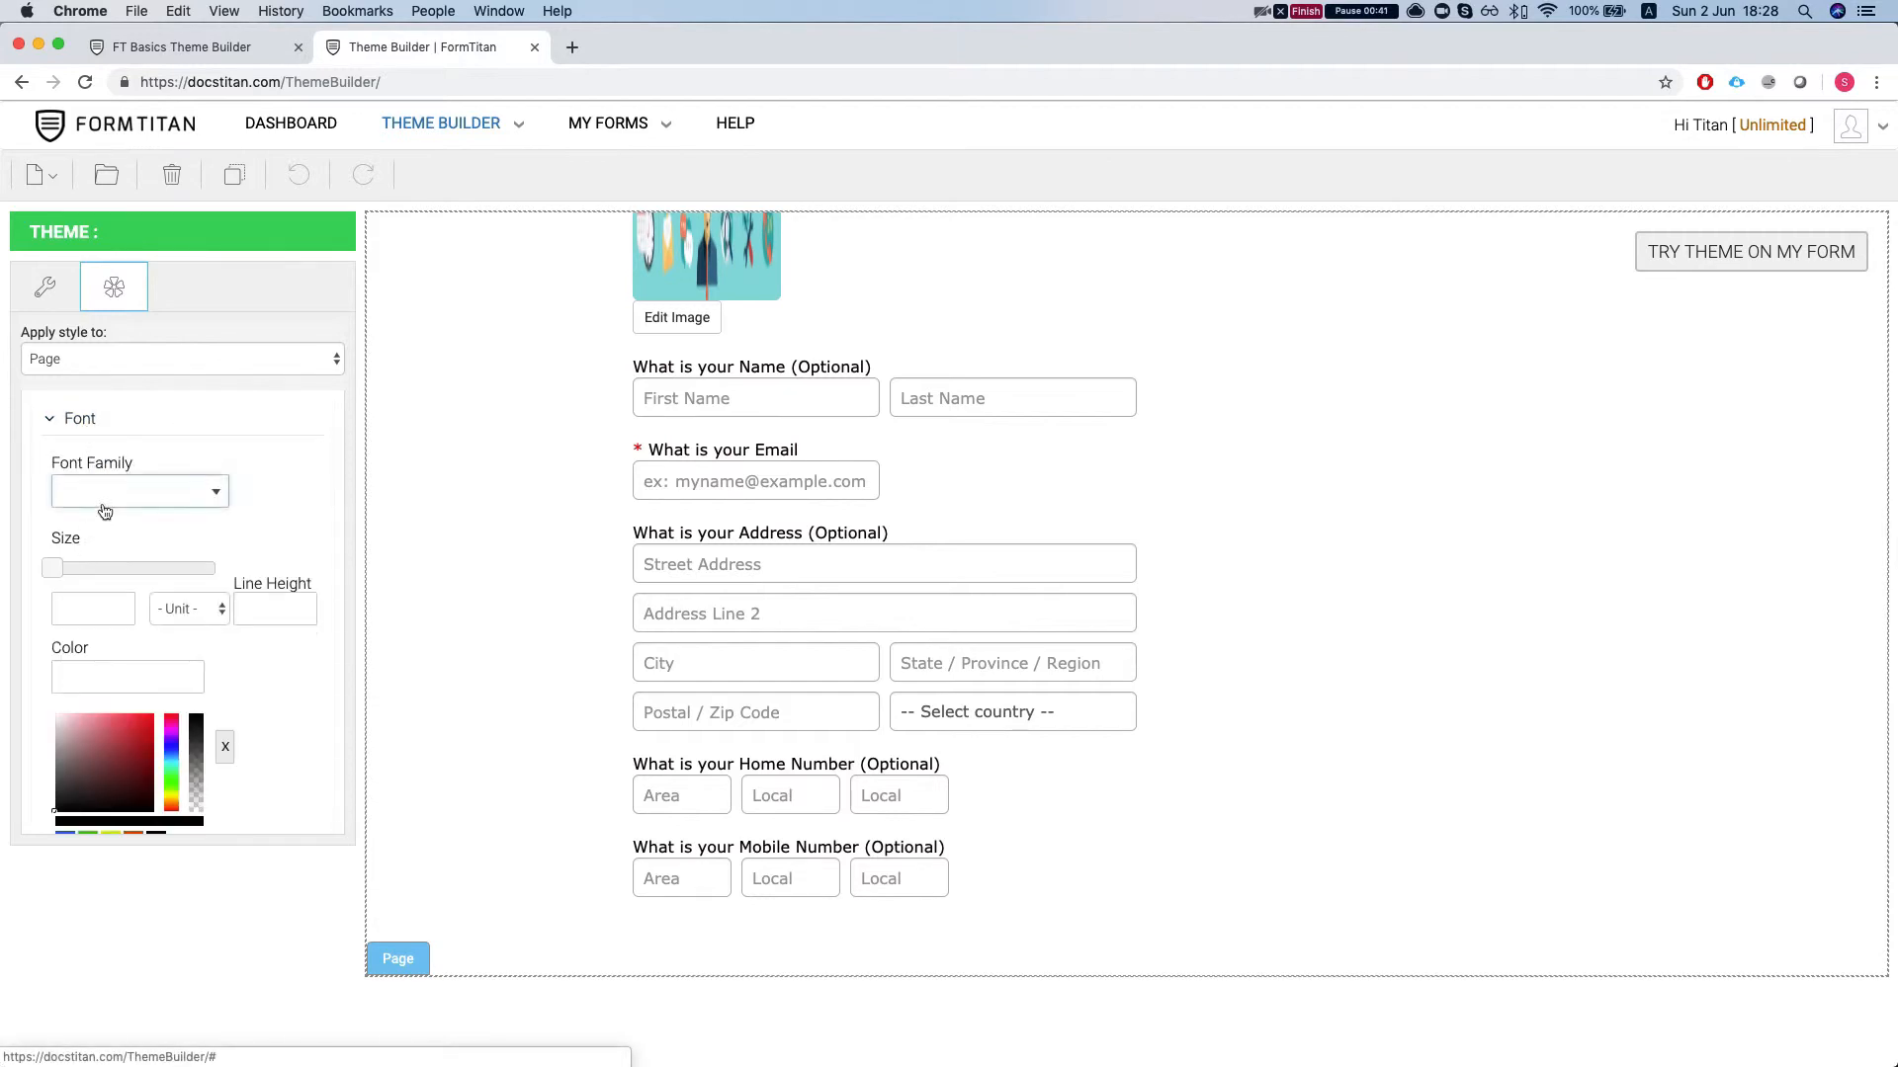
{"action": "left_click", "coordinate": [105, 507]}
{"action": "left_click", "coordinate": [136, 658]}
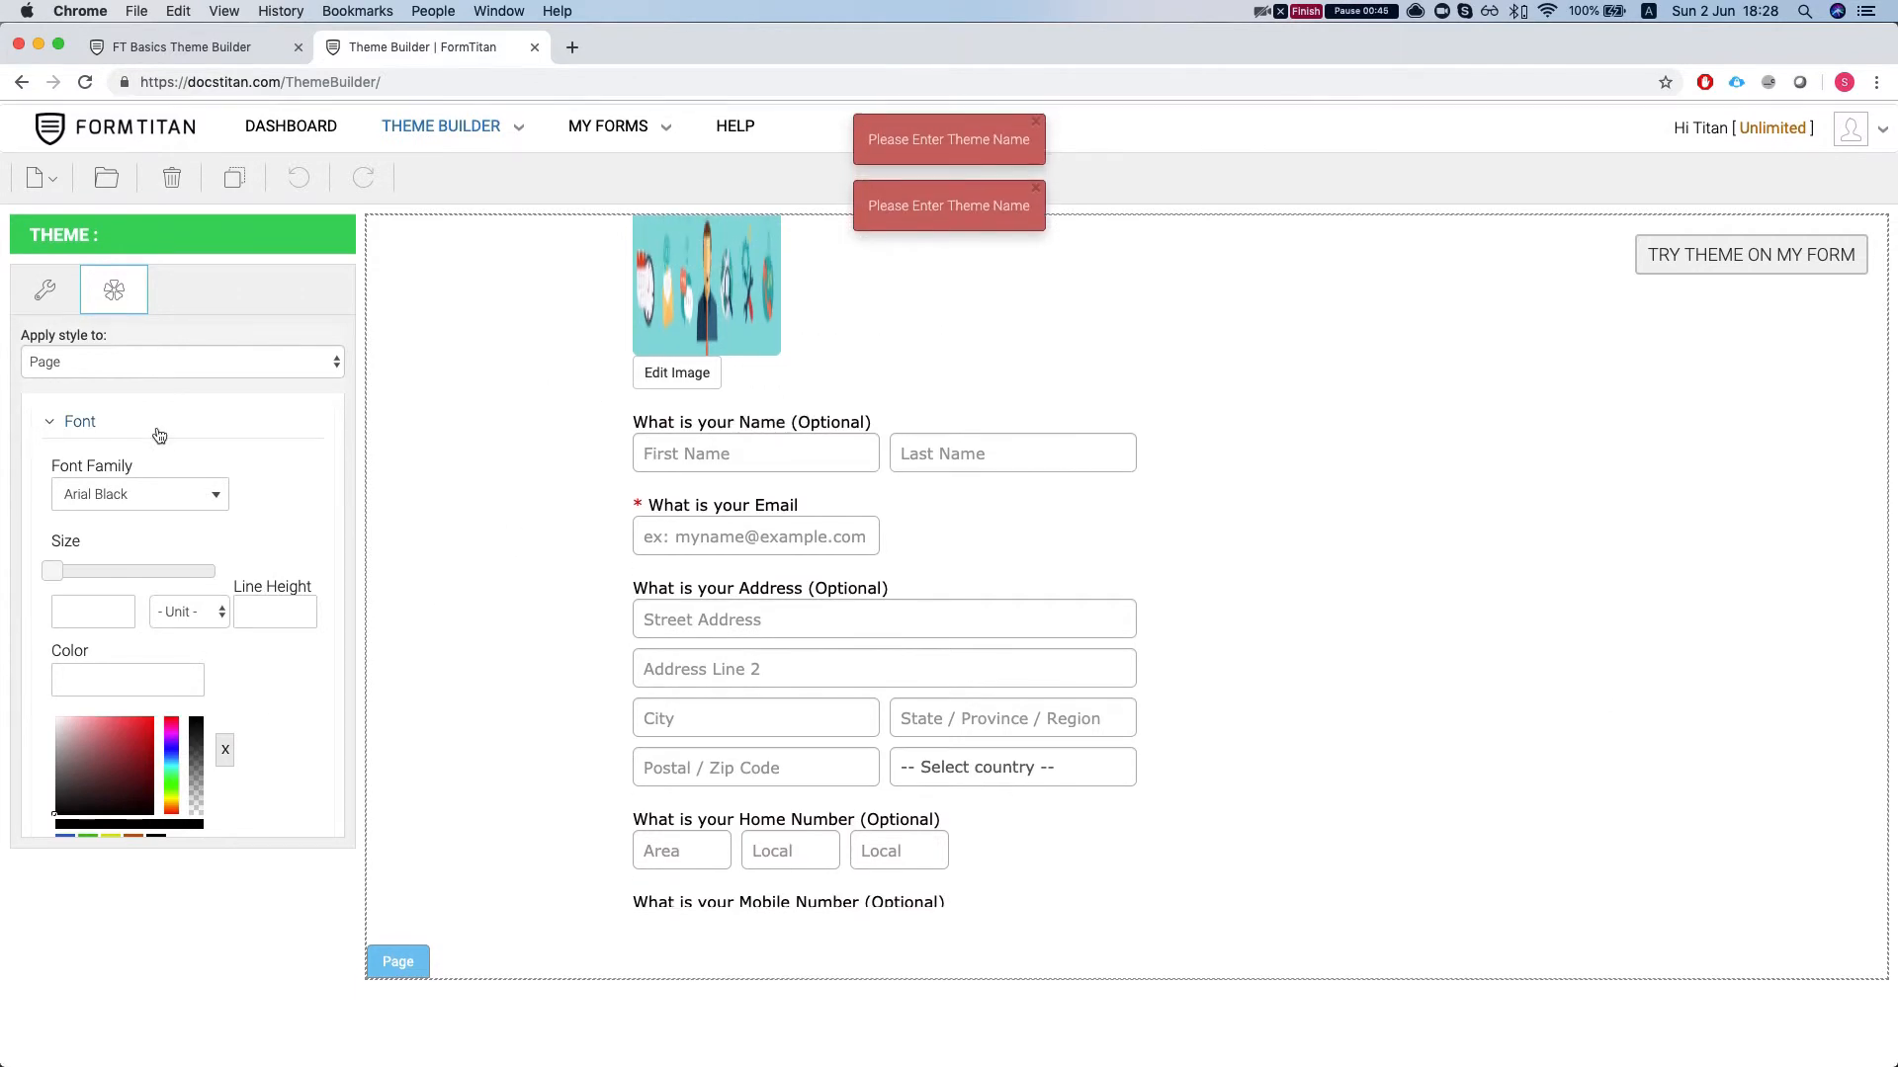
Name the theme "testing 1".
{"action": "left_click", "coordinate": [45, 289]}
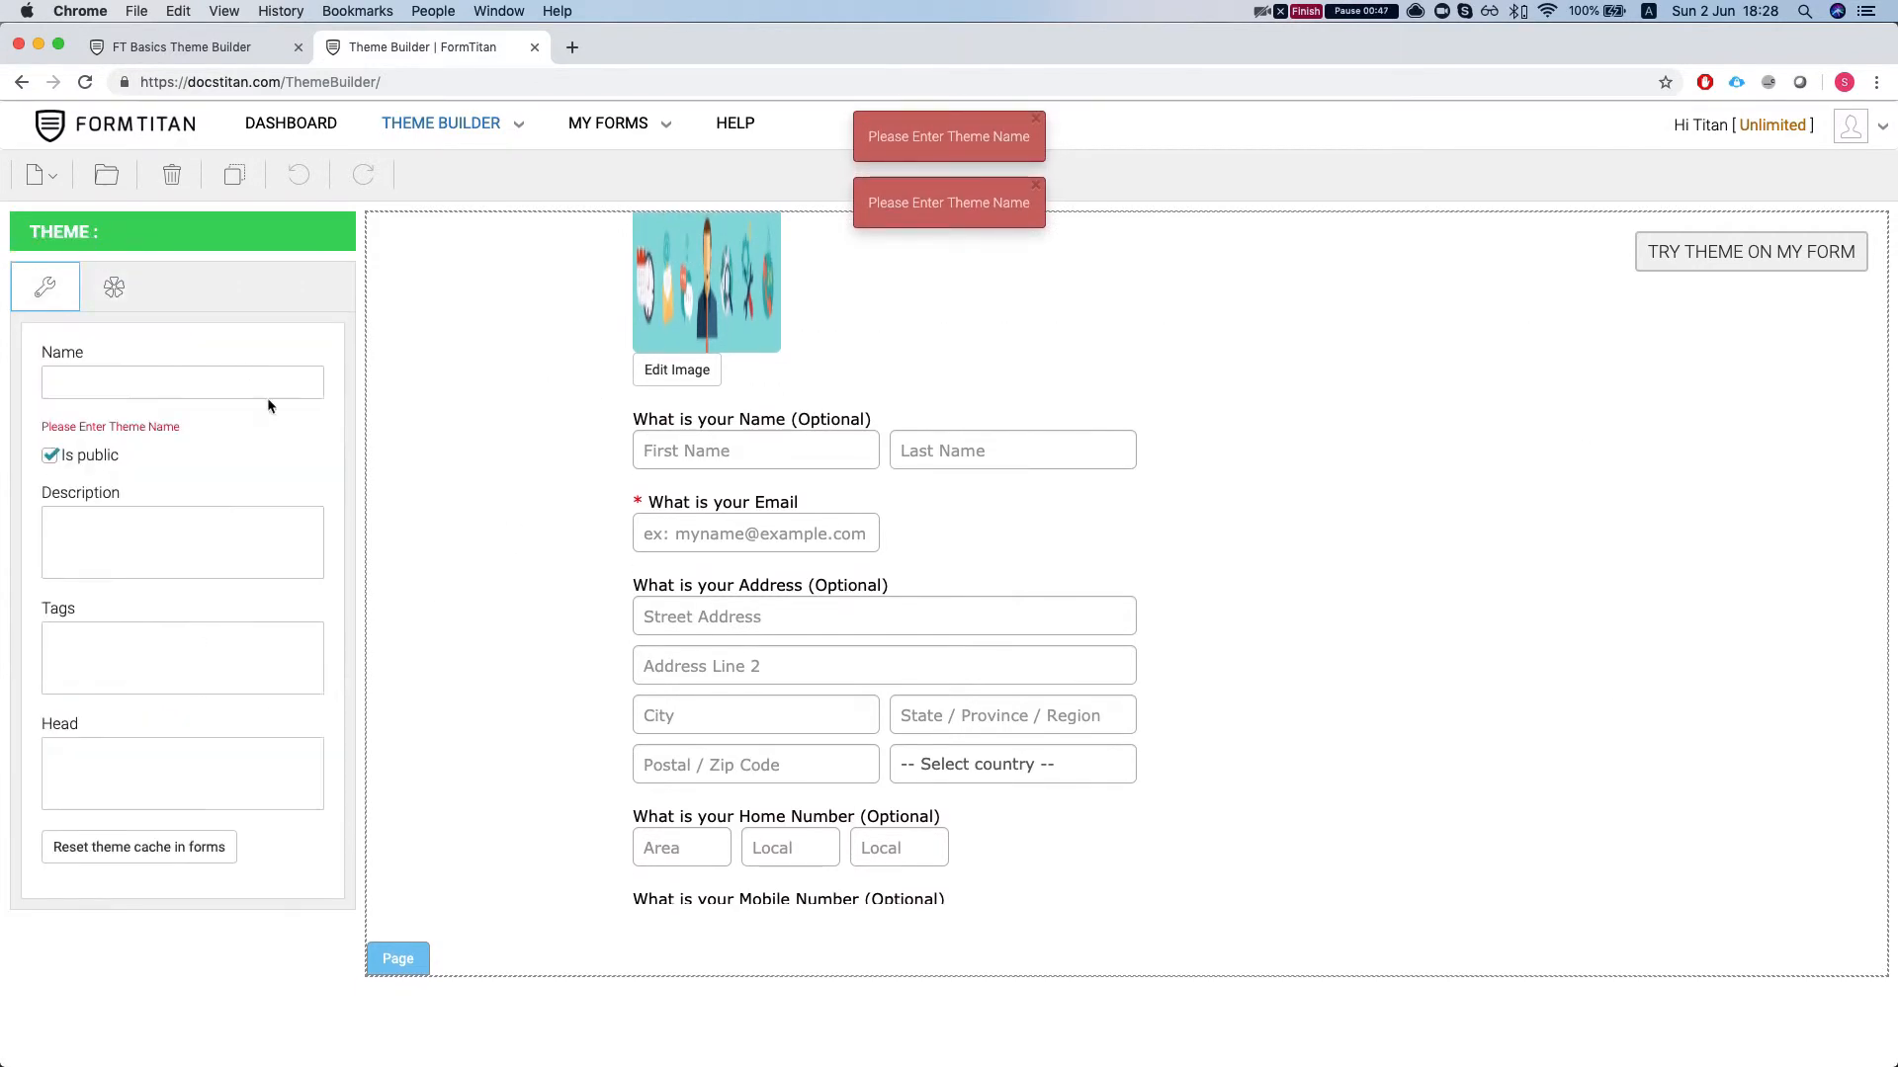
{"action": "left_click", "coordinate": [176, 379]}
{"action": "type", "text": "testing 1"}
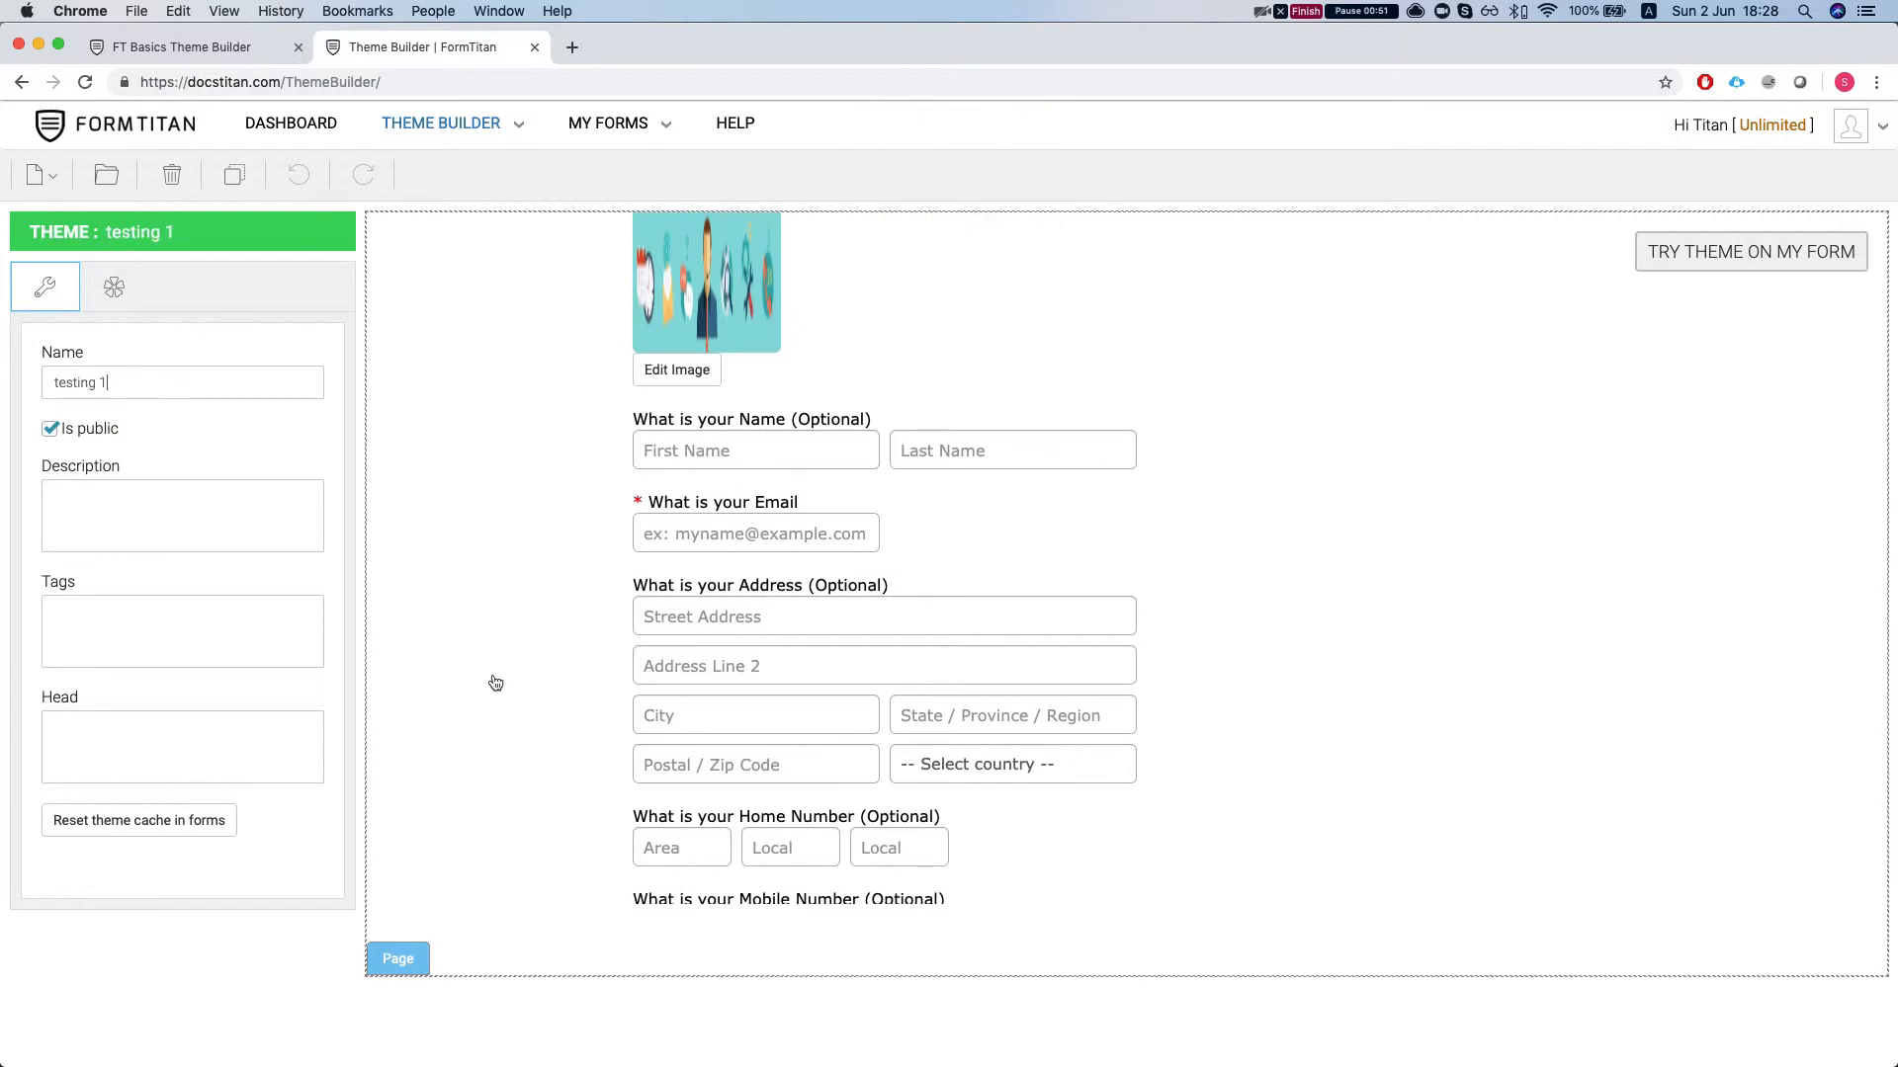
Set the page's font size to 12 px.
{"action": "left_click", "coordinate": [403, 960]}
{"action": "left_click", "coordinate": [71, 419]}
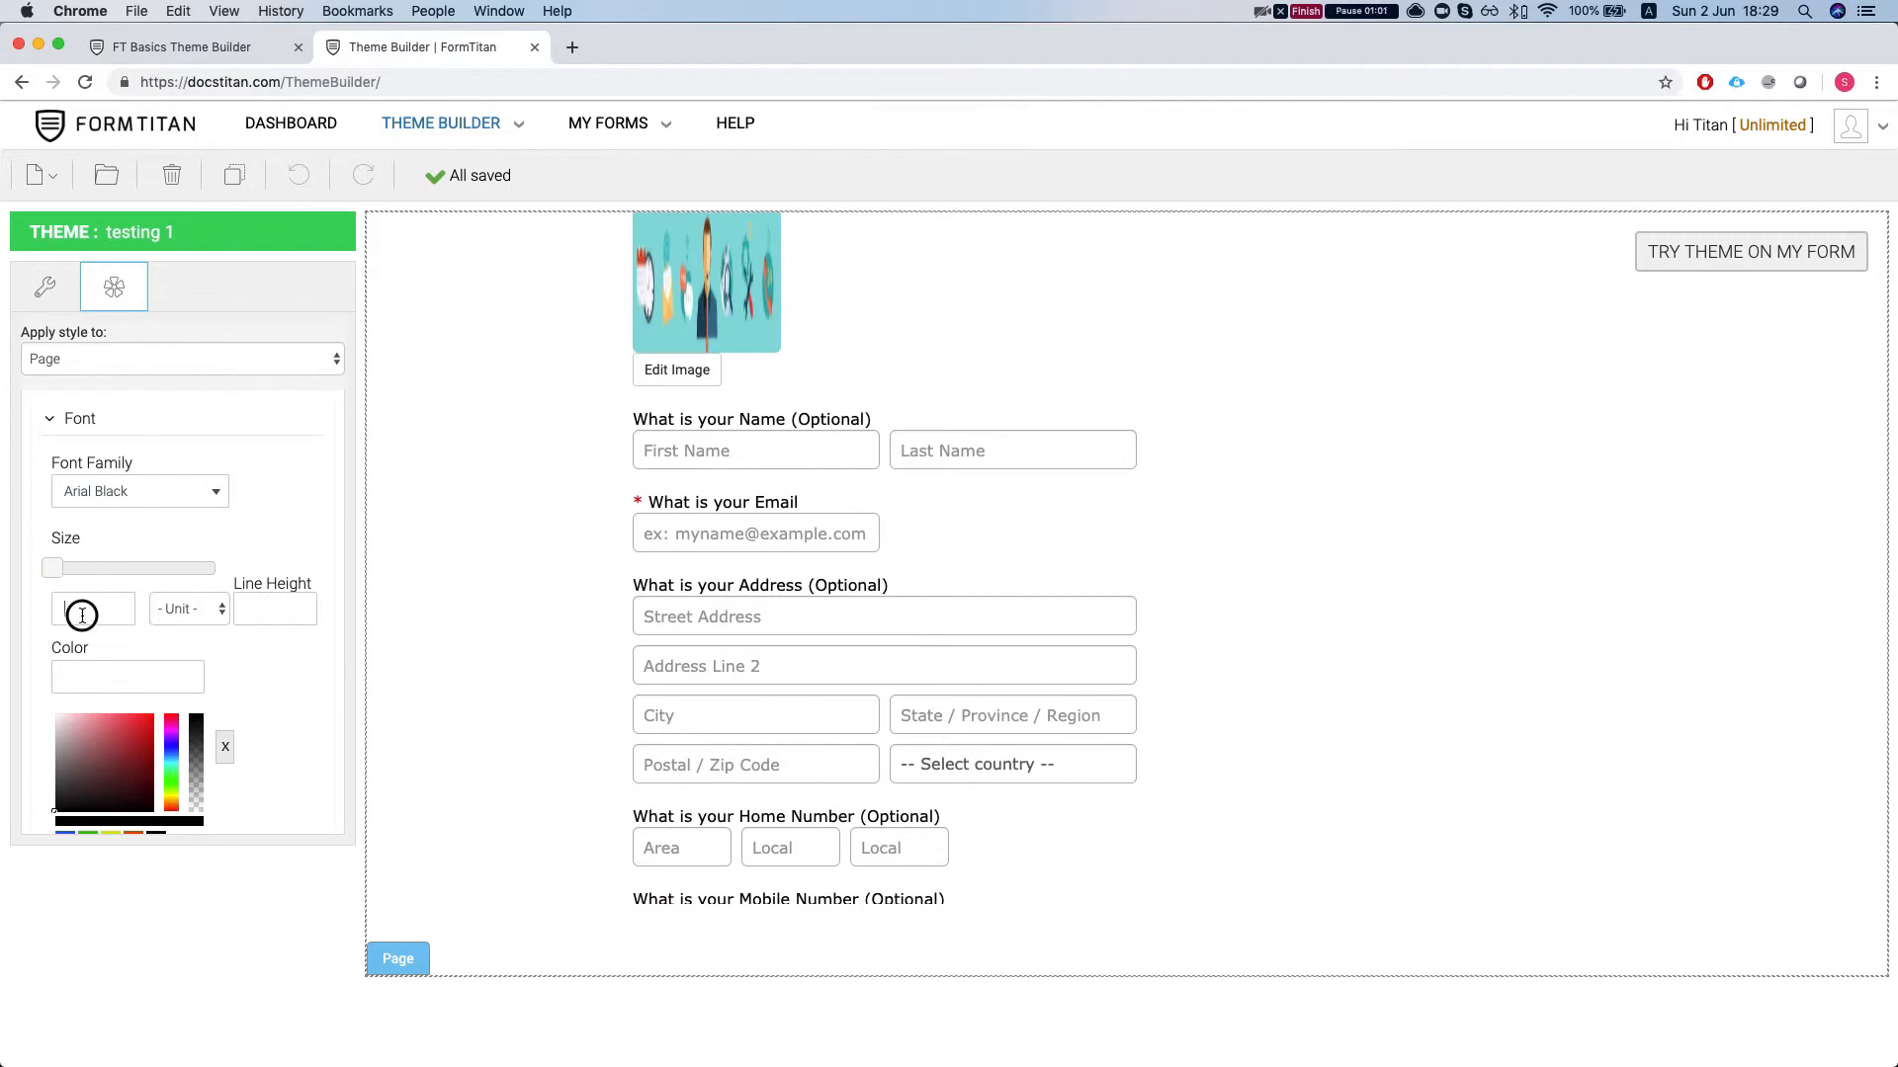
{"action": "left_click", "coordinate": [212, 613]}
{"action": "left_click", "coordinate": [178, 627]}
{"action": "scroll", "coordinate": [240, 656], "scroll_direction": "down", "scroll_amount": 4}
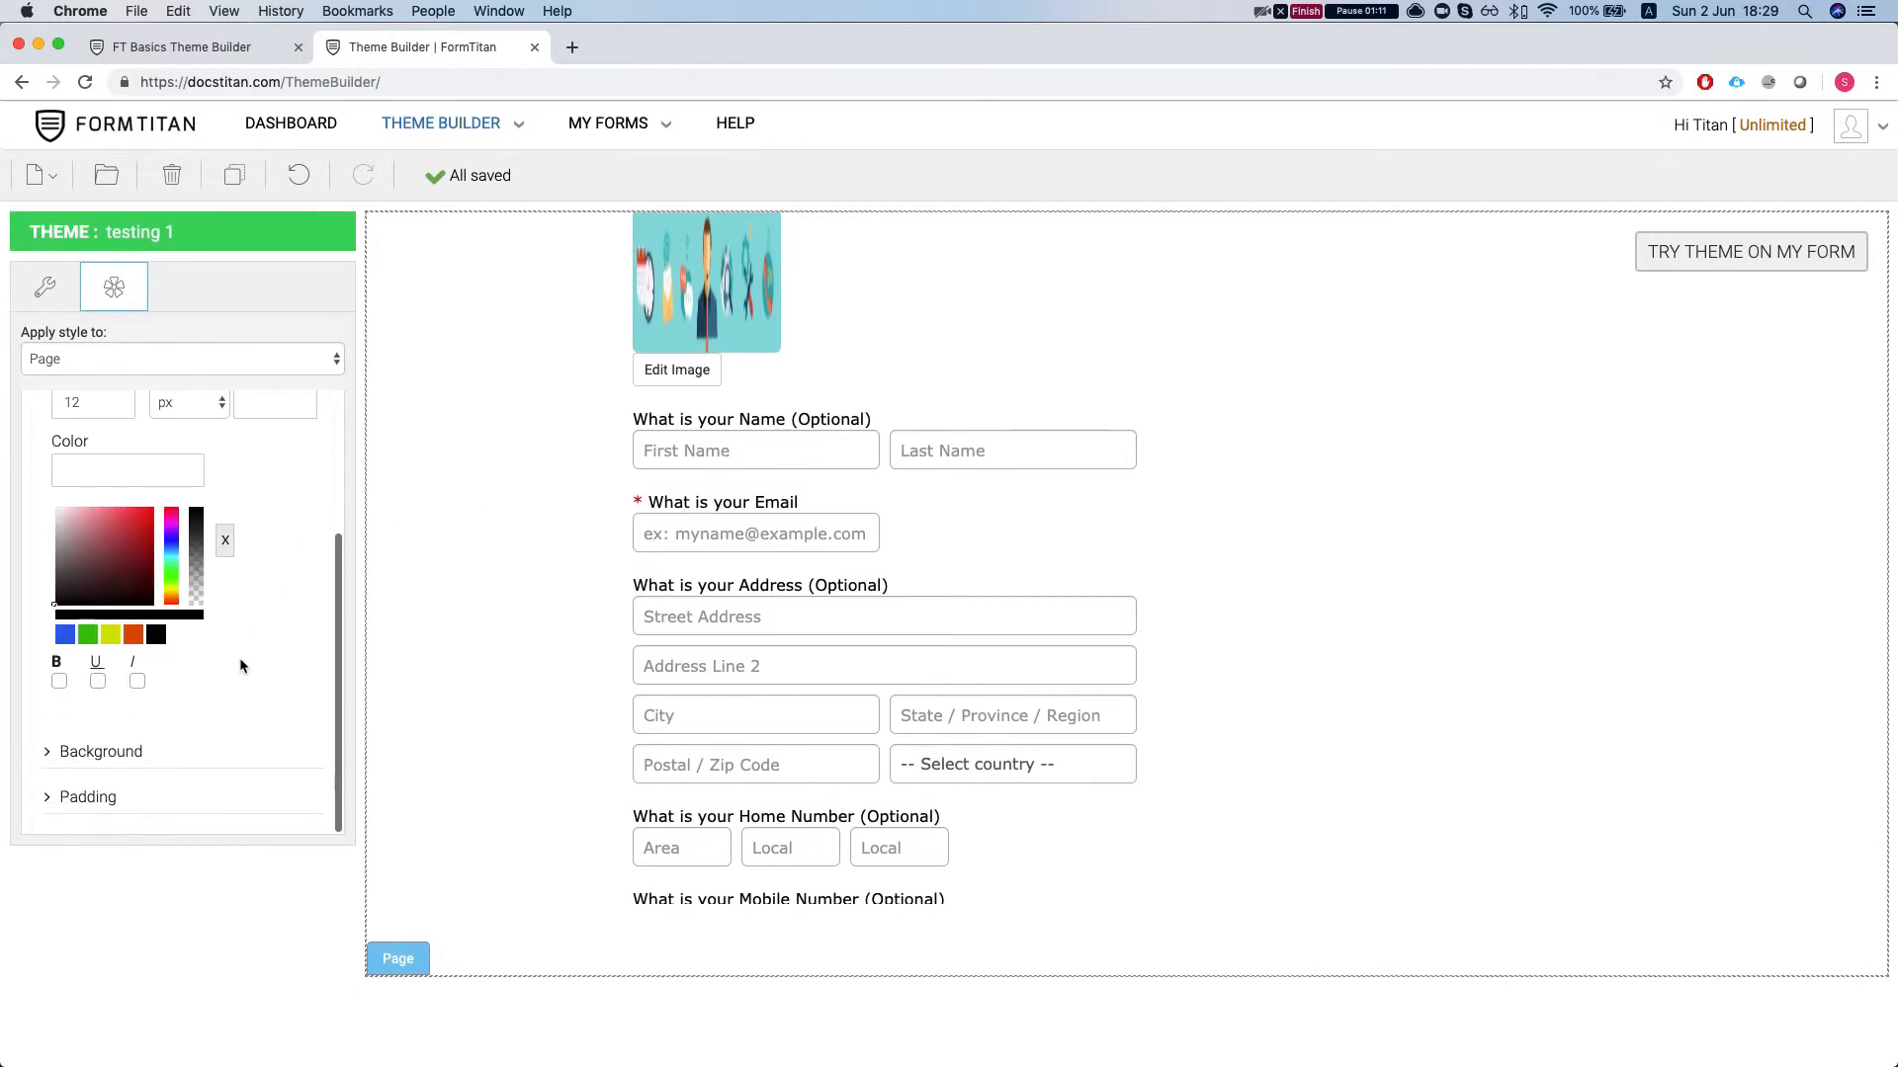
Set the page's font color to the yellow preset, rgb(213,231,4).
{"action": "scroll", "coordinate": [164, 658], "scroll_direction": "up", "scroll_amount": 1}
{"action": "left_click_drag", "start_coordinate": [69, 554], "coordinate": [149, 638]}
{"action": "left_click", "coordinate": [110, 680]}
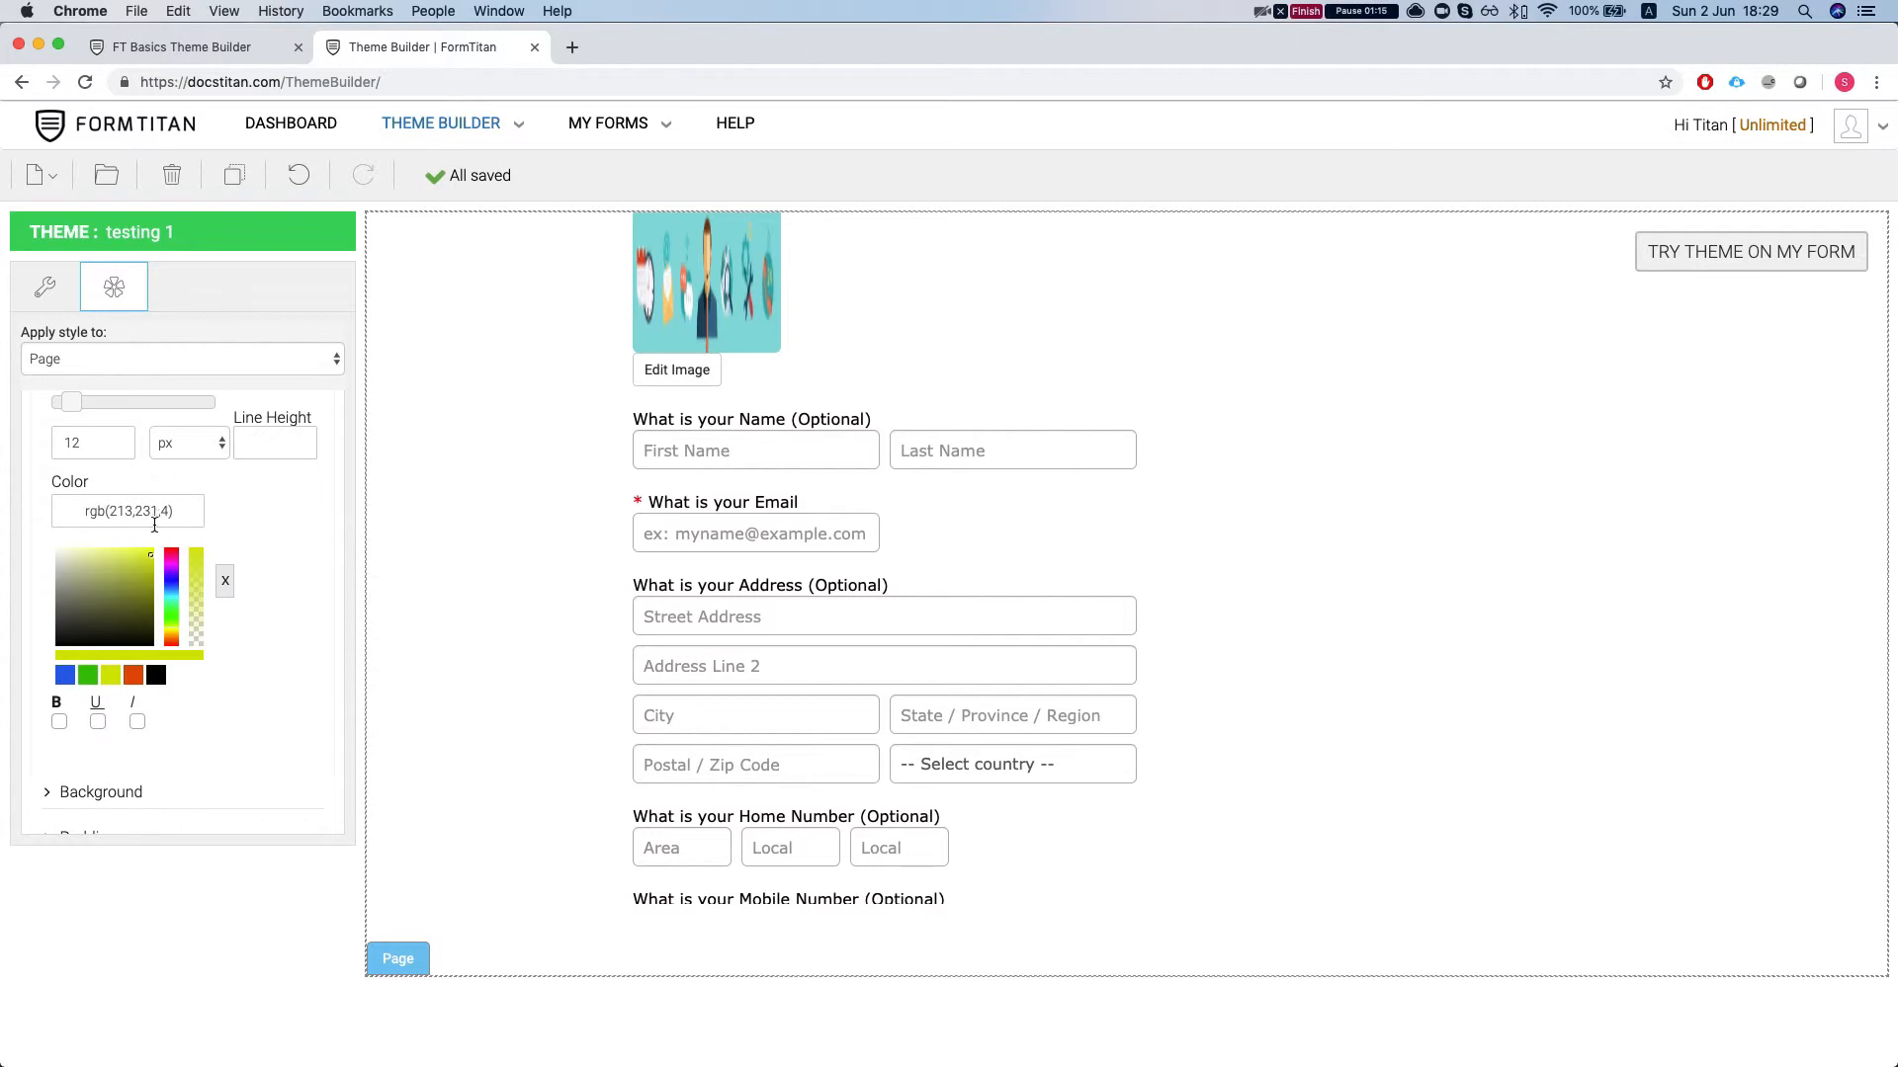
{"action": "scroll", "coordinate": [108, 692], "scroll_direction": "down", "scroll_amount": 1}
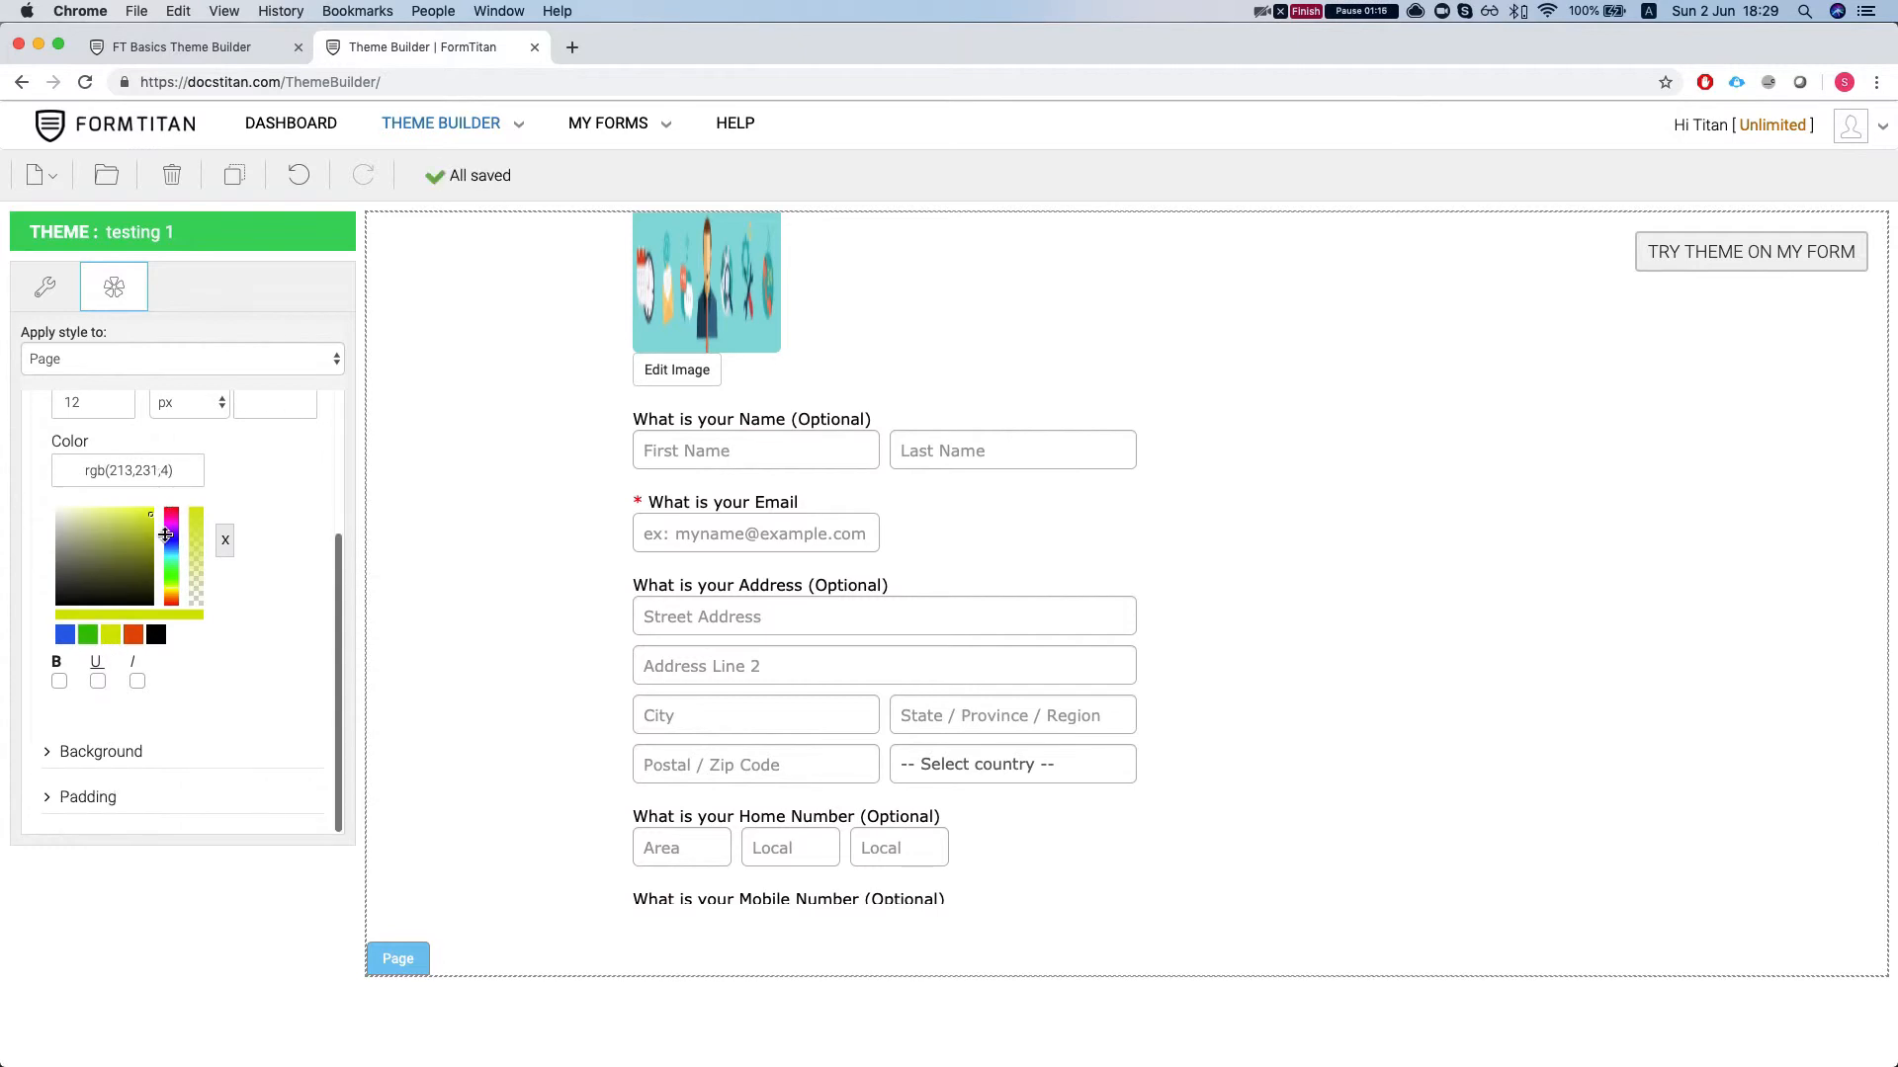
Set the page's background color to dark red, #a82020.
{"action": "left_click", "coordinate": [99, 762]}
{"action": "mouse_move", "coordinate": [118, 672]}
{"action": "left_mouse_down"}
{"action": "mouse_move", "coordinate": [114, 643]}
{"action": "mouse_move", "coordinate": [69, 627]}
{"action": "mouse_move", "coordinate": [136, 642]}
{"action": "left_mouse_up"}
{"action": "scroll", "coordinate": [122, 794], "scroll_direction": "down", "scroll_amount": 1}
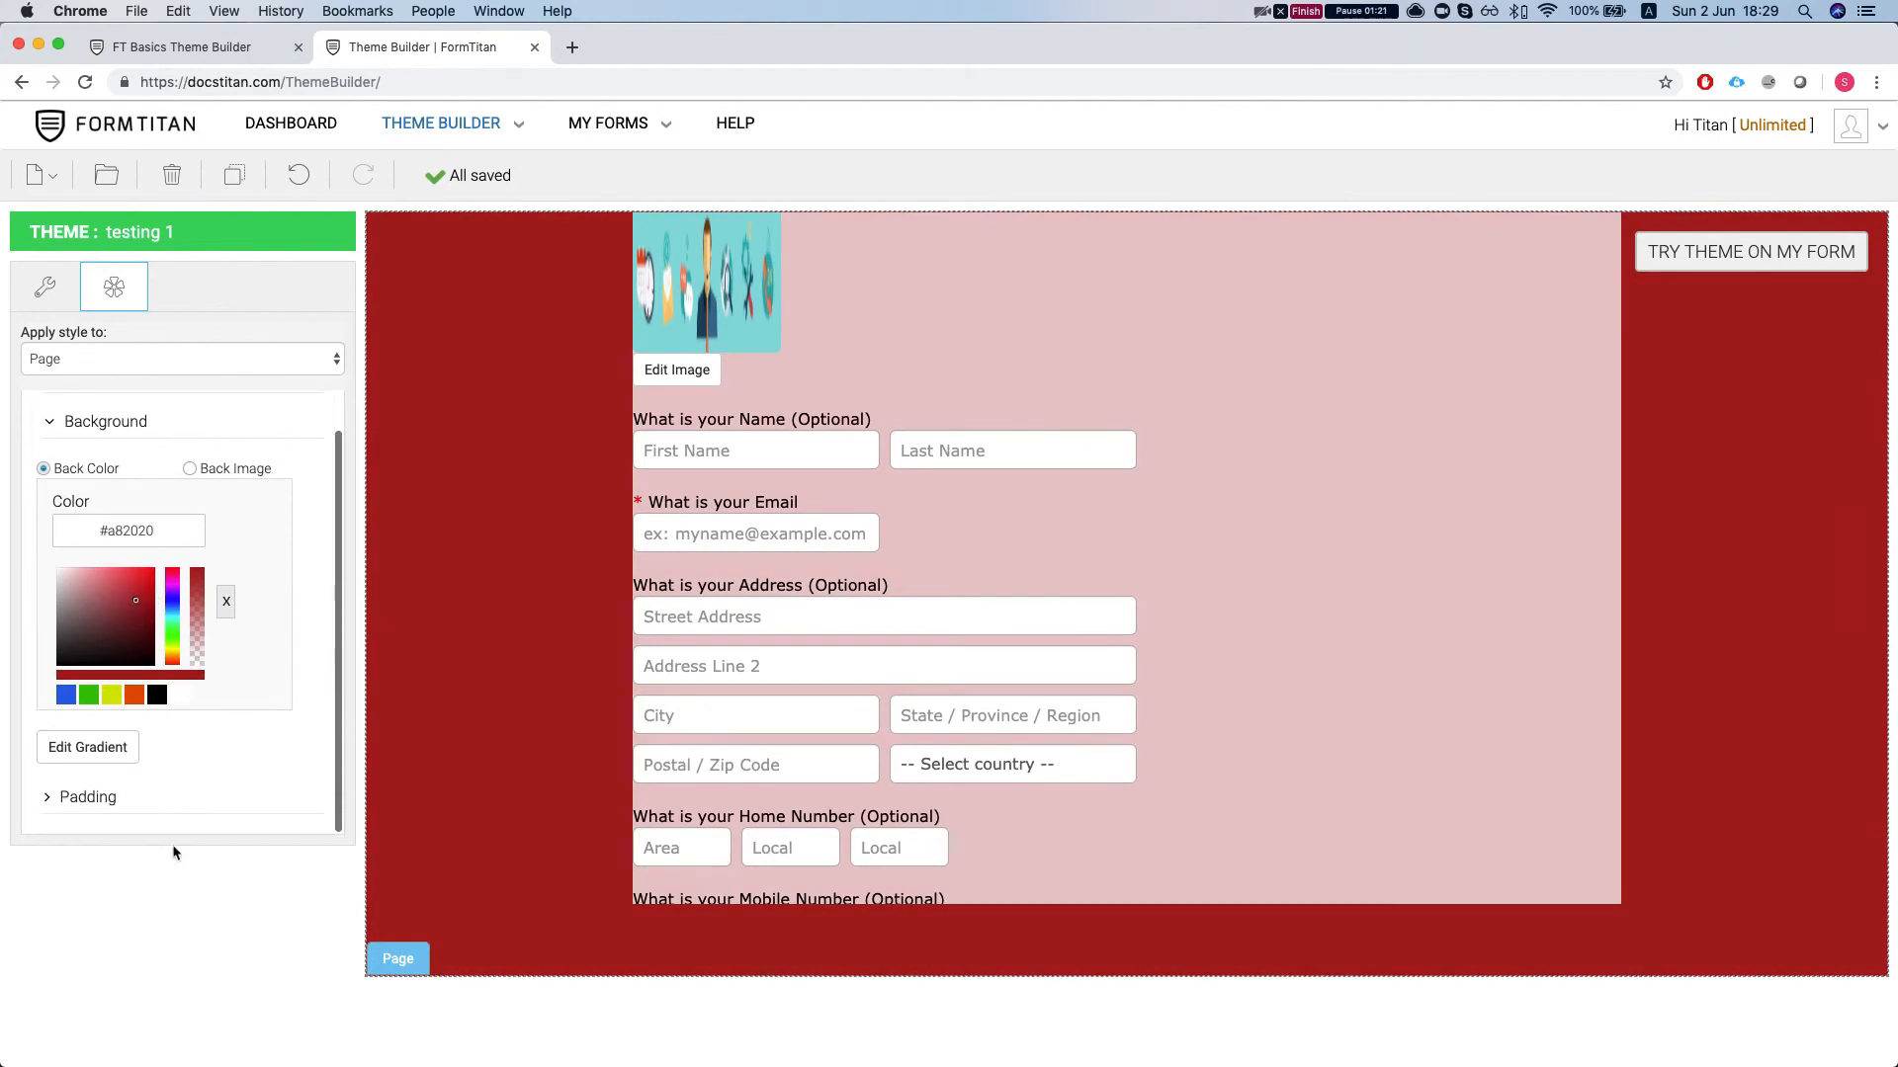
{"action": "scroll", "coordinate": [107, 535], "scroll_direction": "up", "scroll_amount": 1}
Set the font family for the element part of General Element to Trebuchet MS.
{"action": "left_click", "coordinate": [64, 366]}
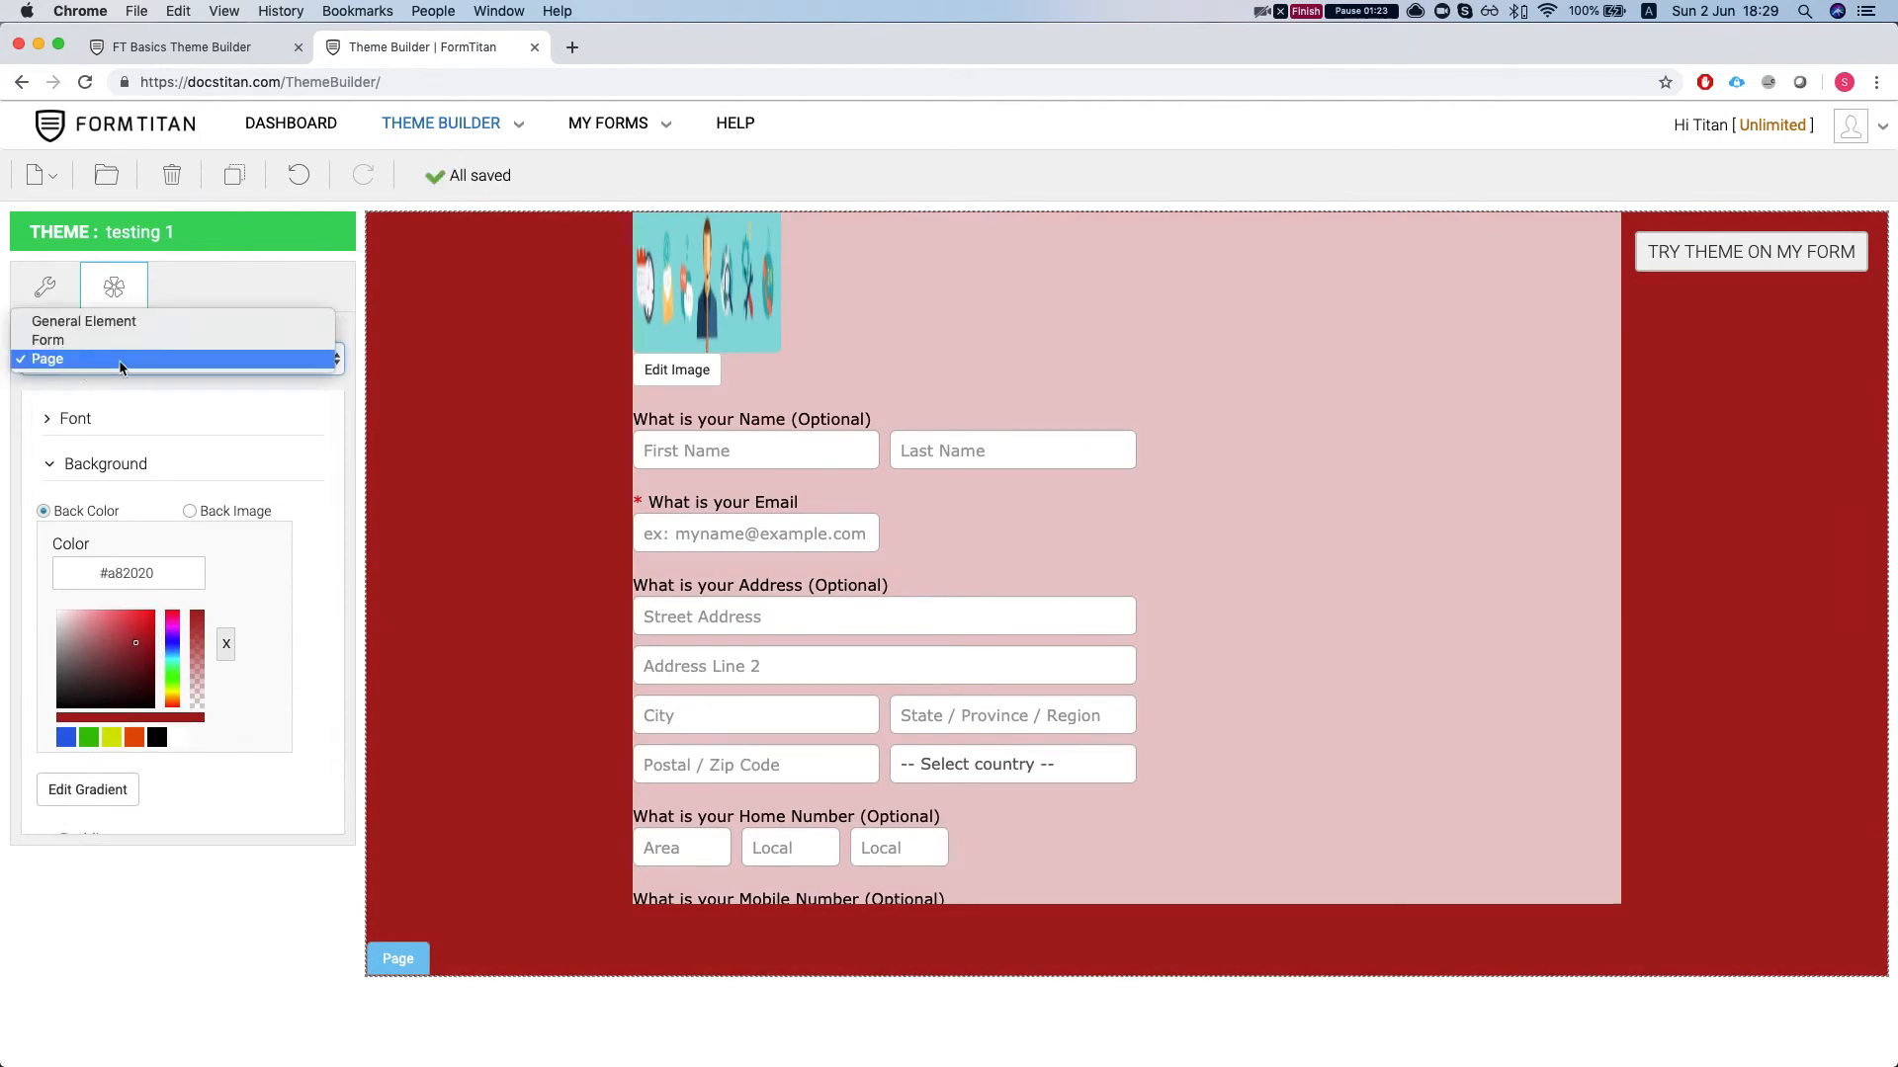
{"action": "left_click", "coordinate": [87, 322]}
{"action": "left_click", "coordinate": [77, 496]}
{"action": "left_click", "coordinate": [124, 444]}
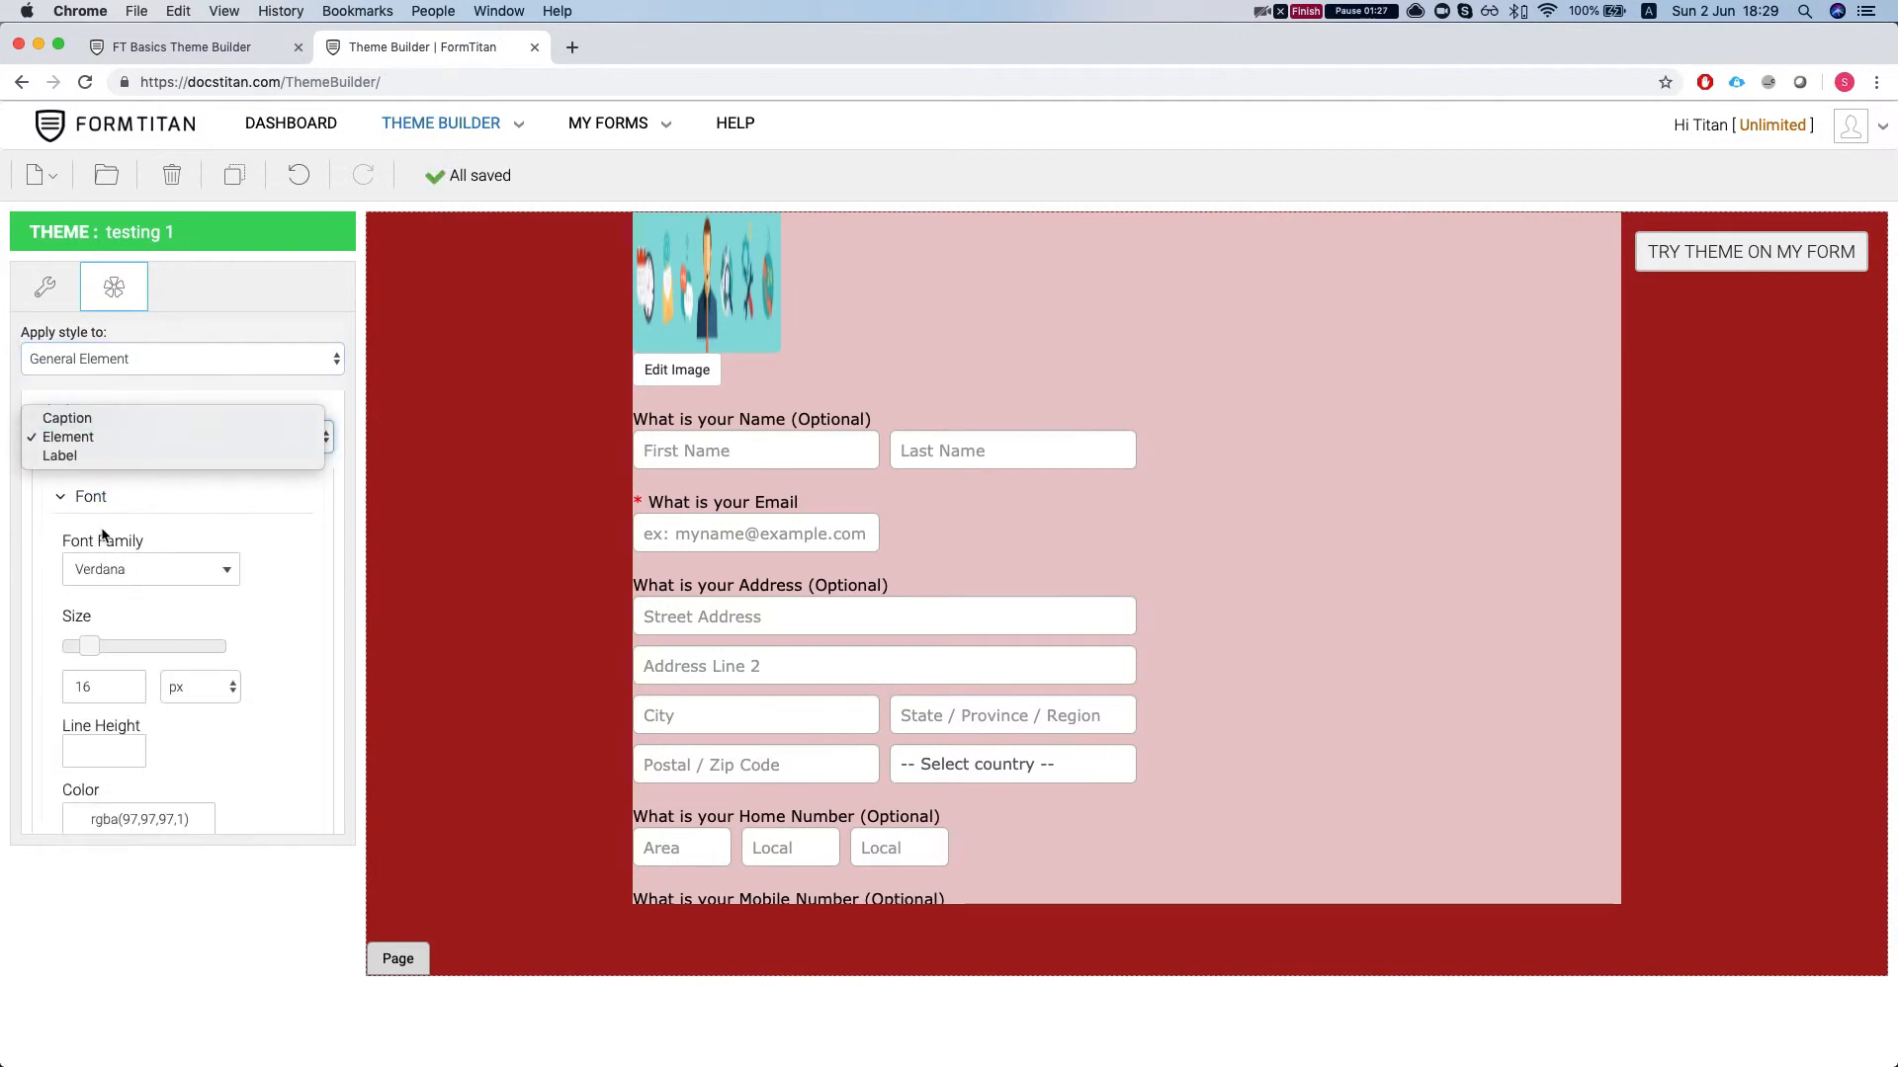
{"action": "left_click", "coordinate": [282, 515]}
{"action": "scroll", "coordinate": [152, 609], "scroll_direction": "down", "scroll_amount": 2}
{"action": "left_click", "coordinate": [151, 494]}
{"action": "left_click", "coordinate": [138, 615]}
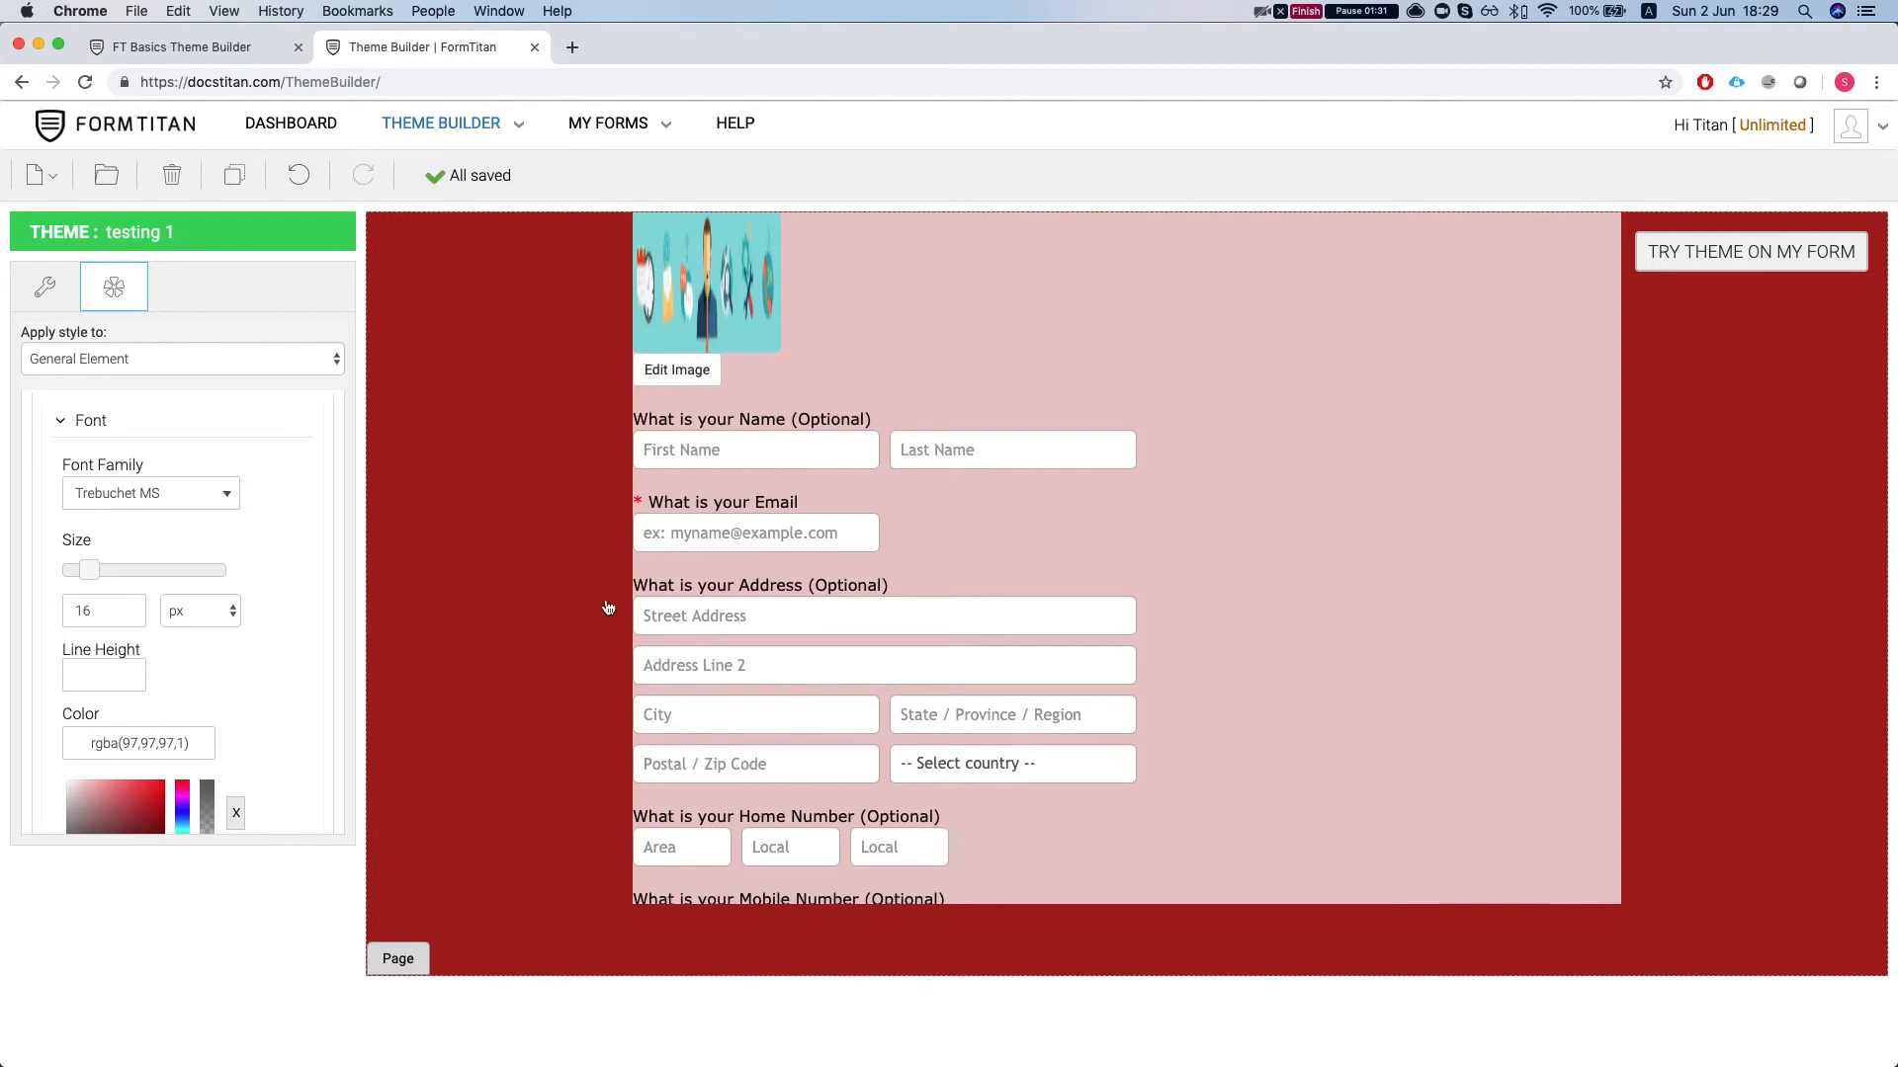
Restore the general element's font family to Verdana.
{"action": "left_click", "coordinate": [152, 494]}
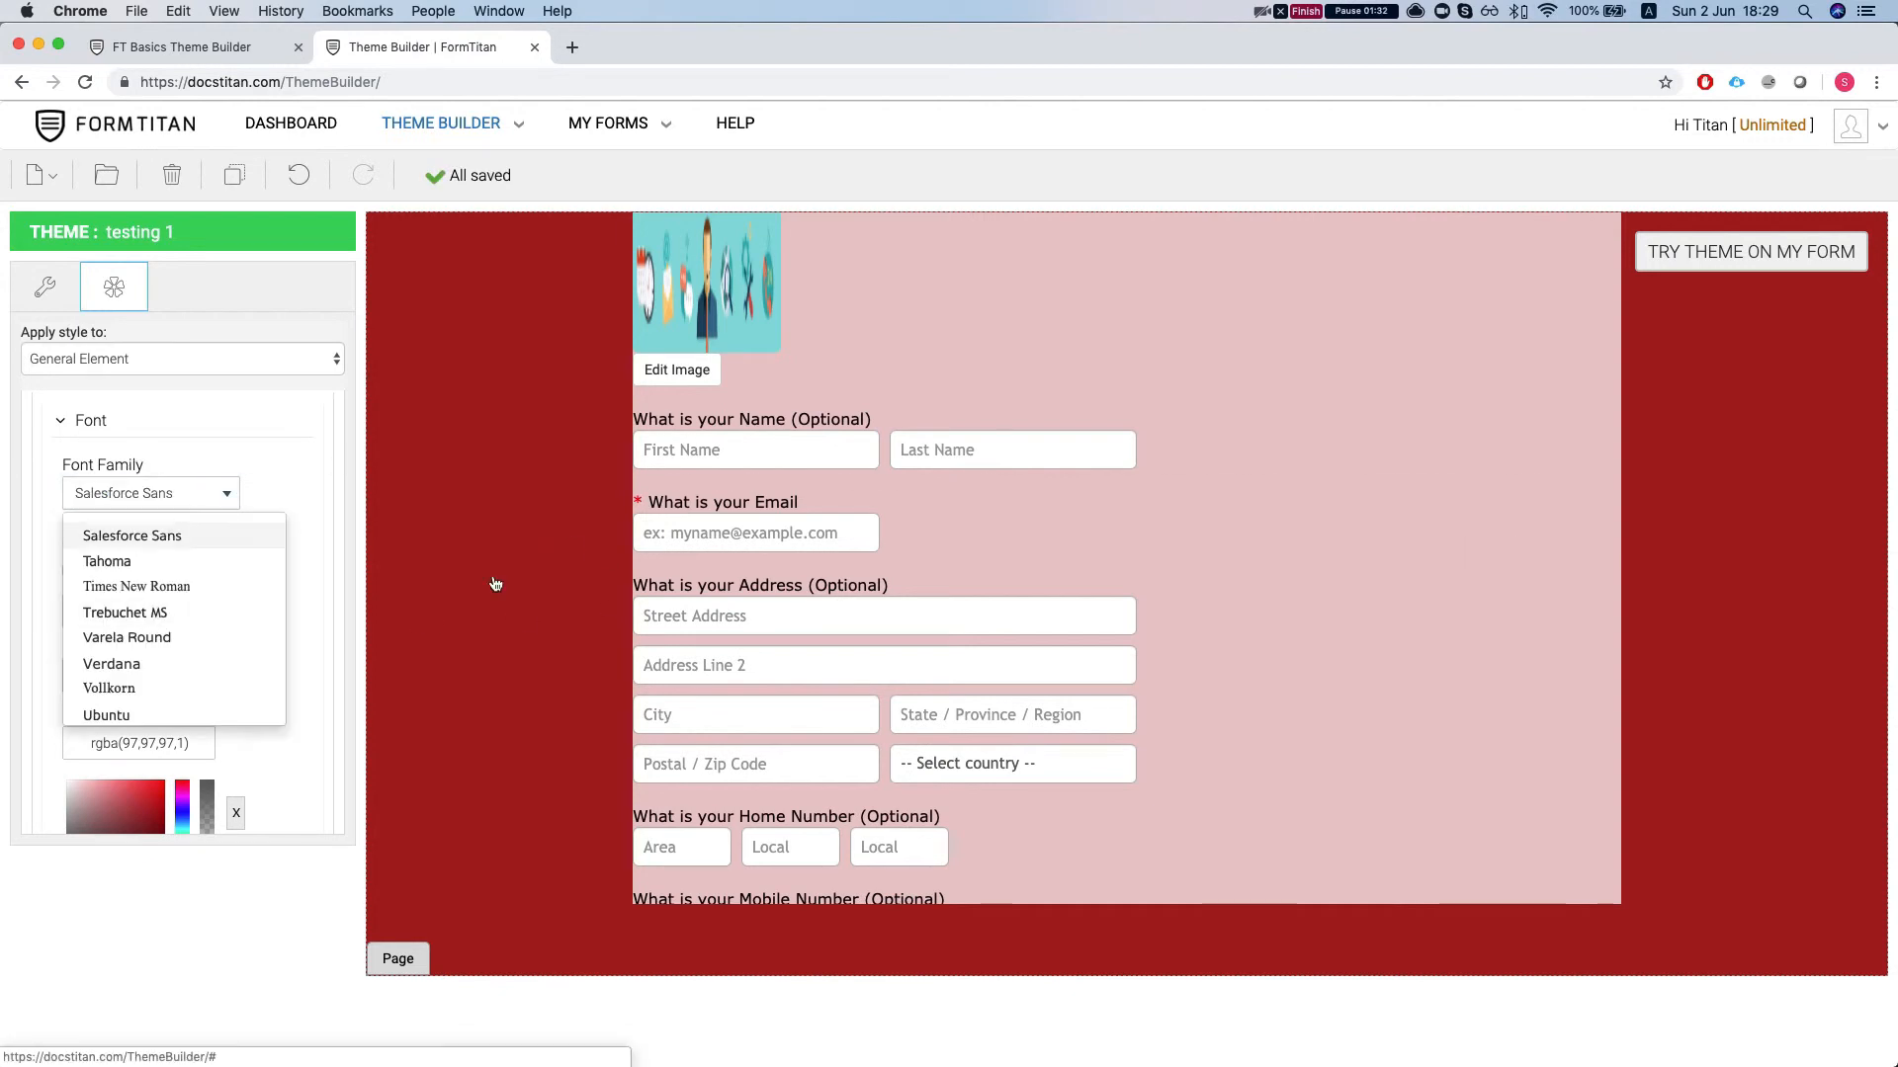
{"action": "left_click", "coordinate": [136, 660]}
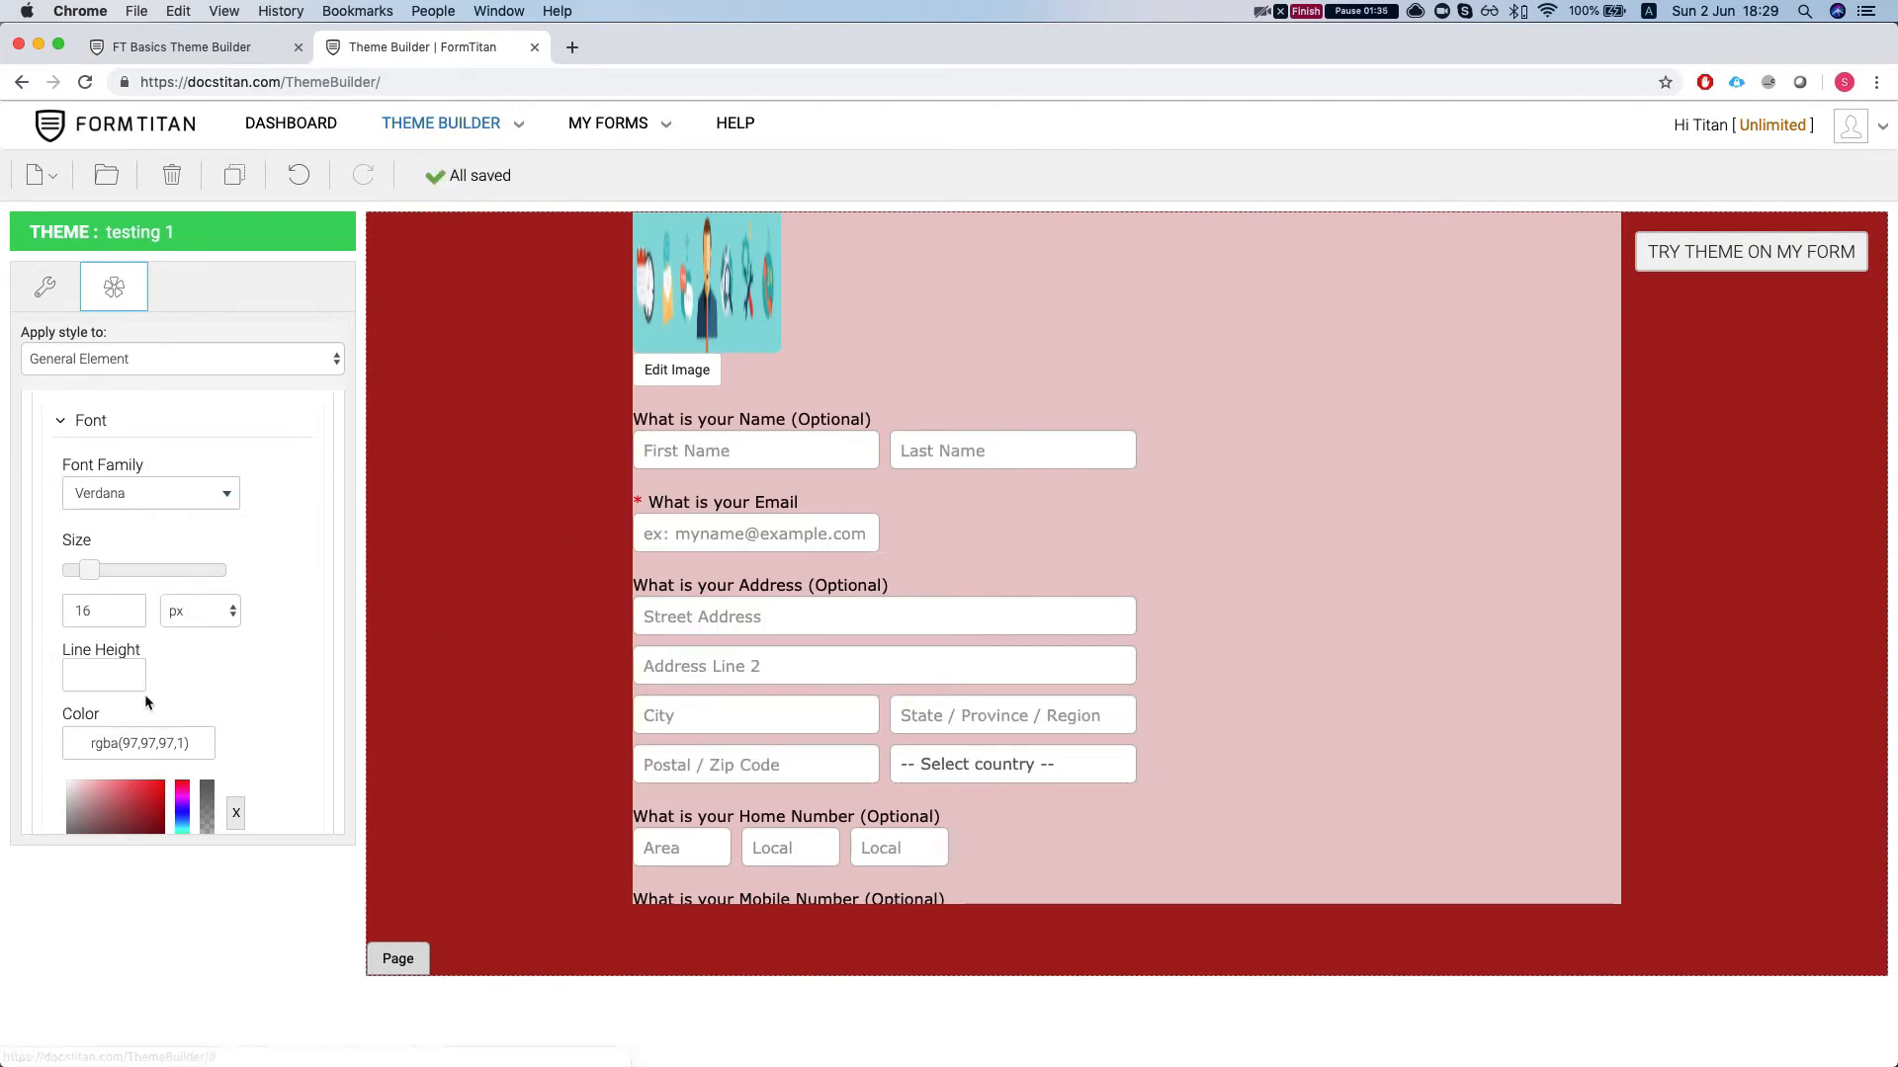
{"action": "scroll", "coordinate": [169, 667], "scroll_direction": "down", "scroll_amount": 2}
Examine which parts of the first and last name element can be styled, and its margin and alignment options.
{"action": "left_click", "coordinate": [774, 452]}
{"action": "left_click", "coordinate": [775, 452]}
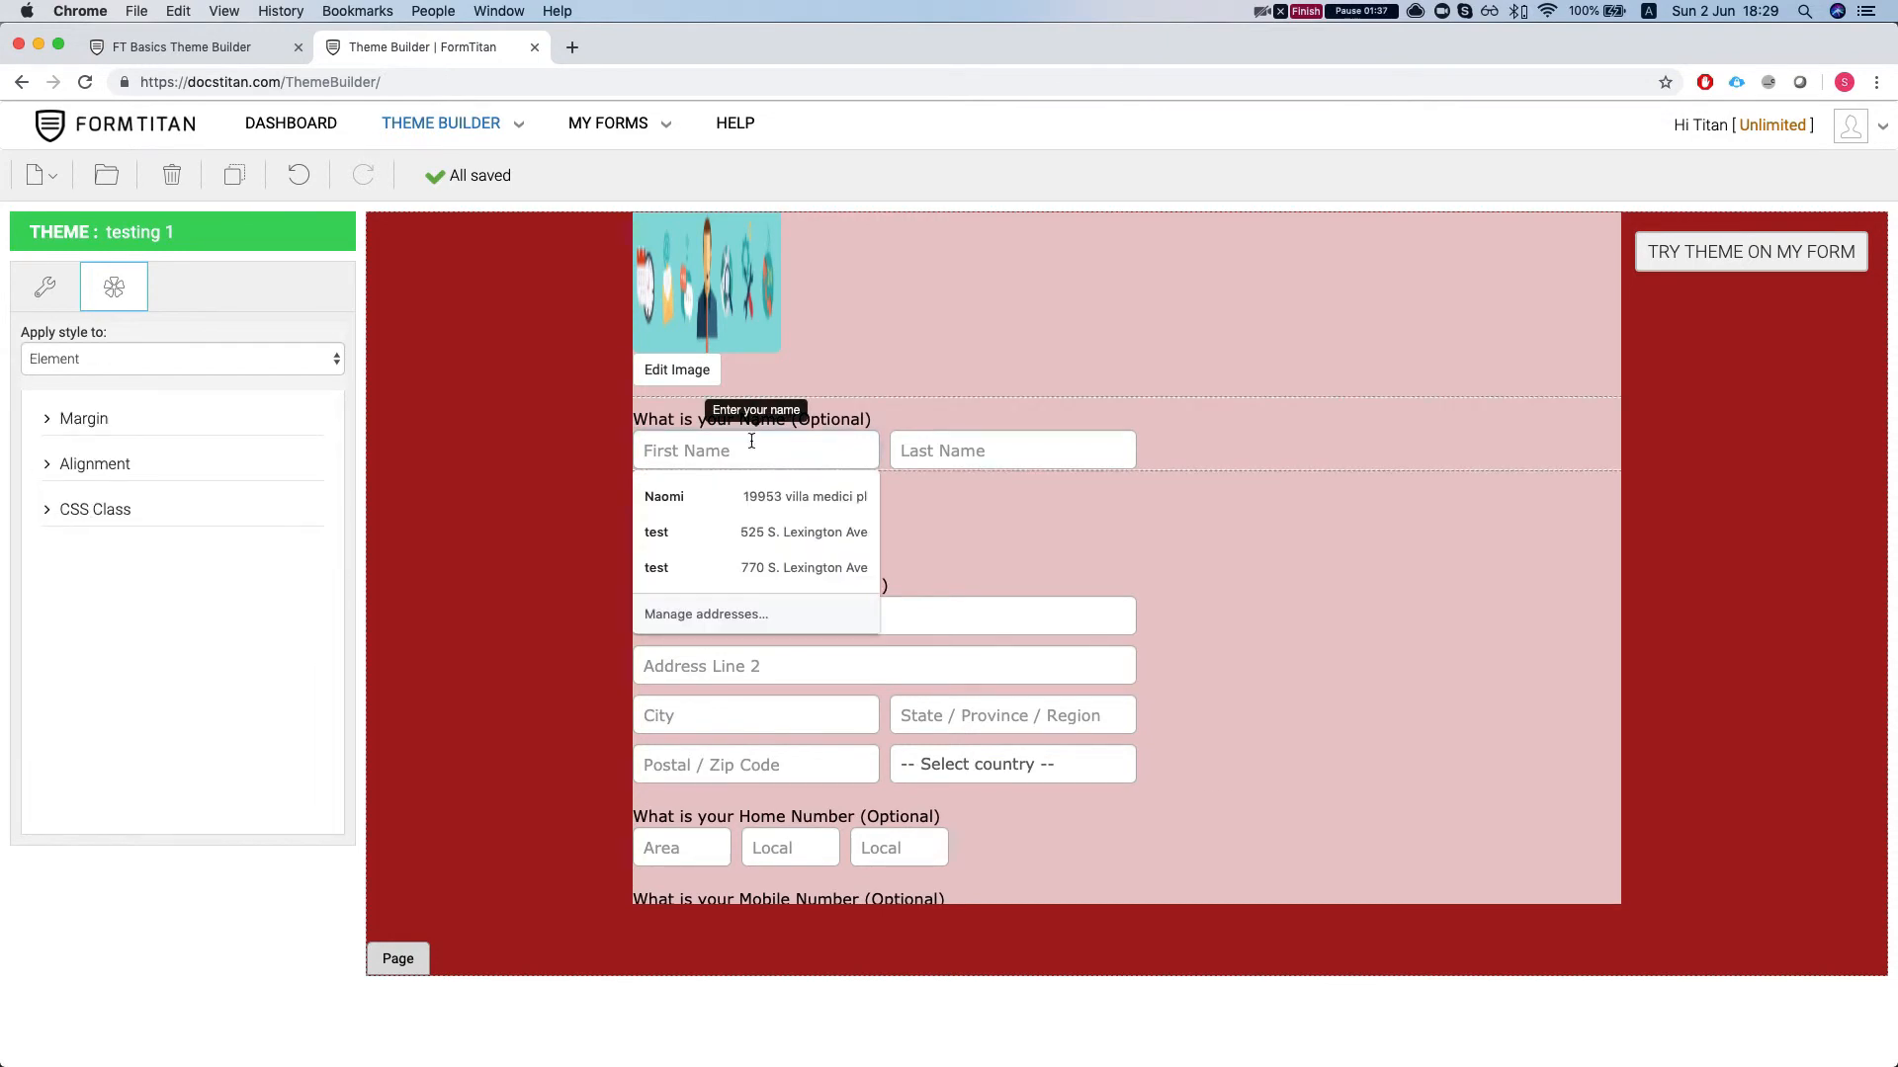
{"action": "scroll", "coordinate": [686, 803], "scroll_direction": "down", "scroll_amount": 2}
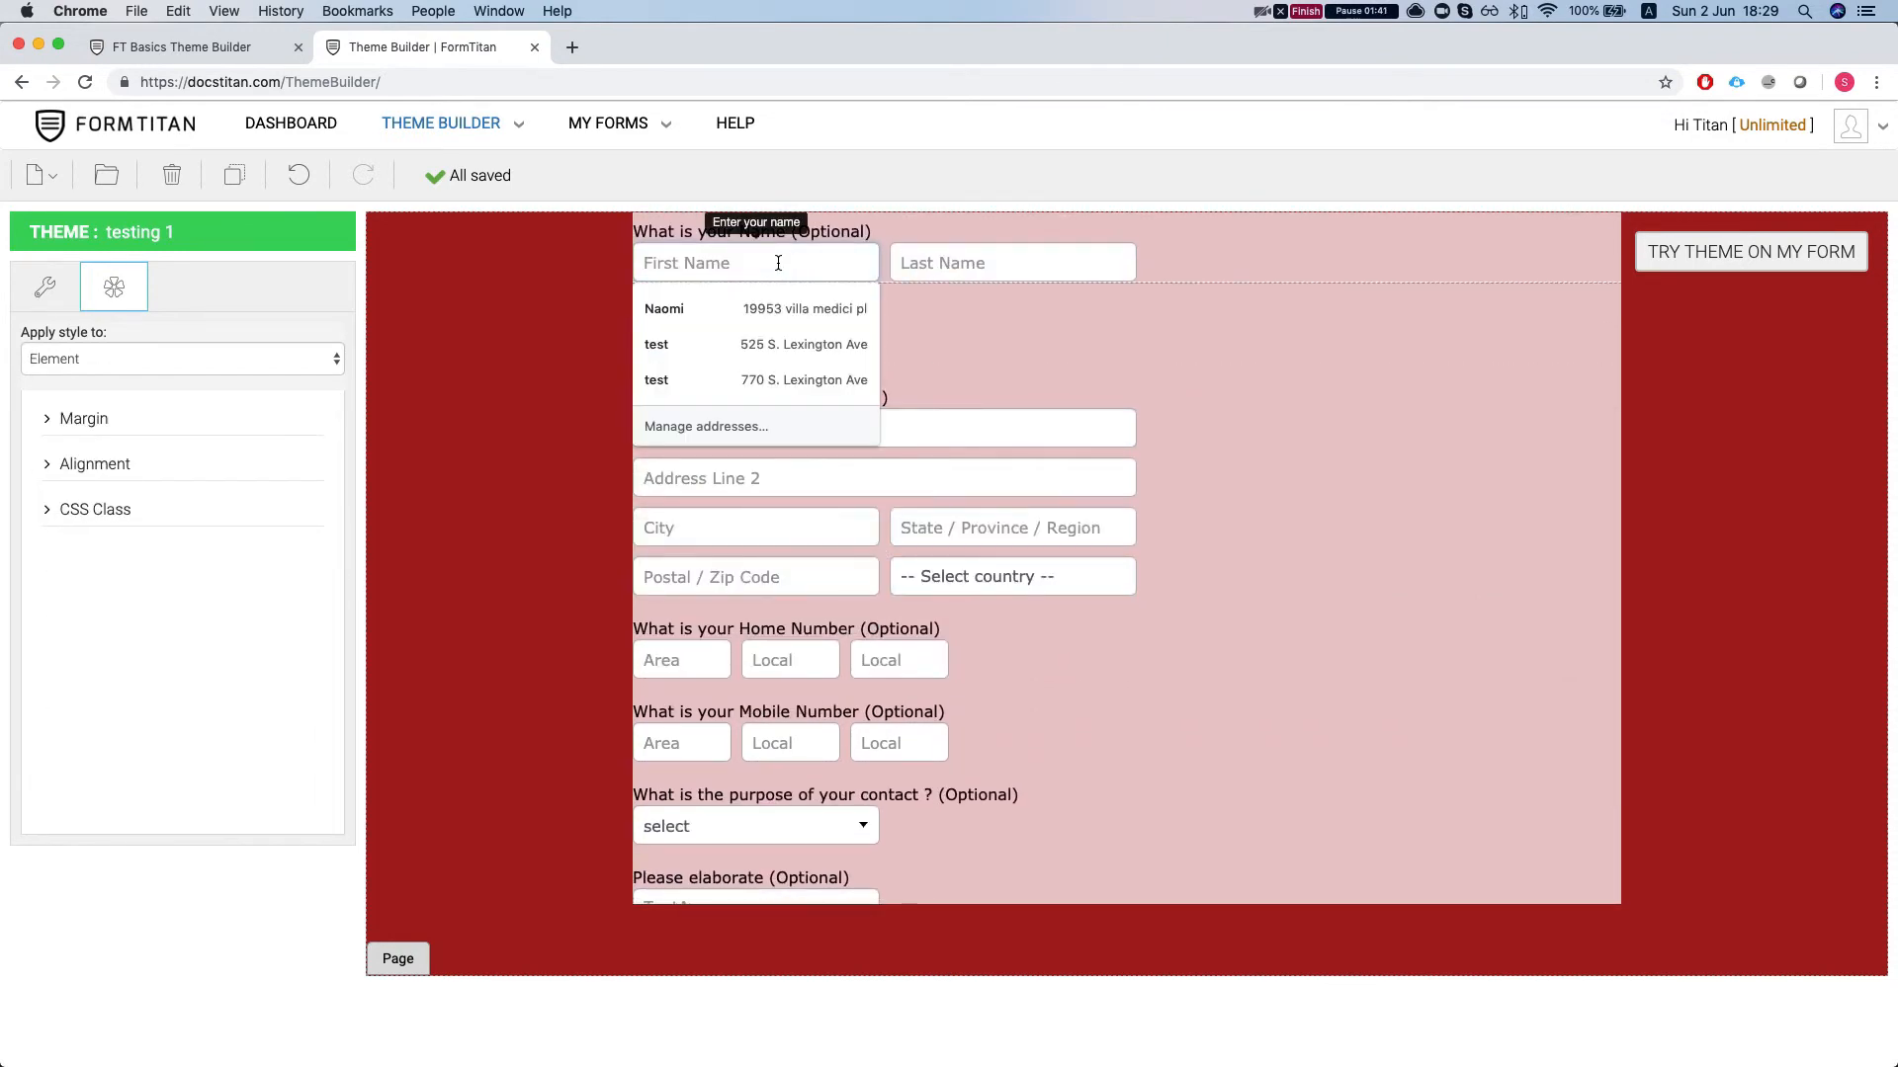
{"action": "left_click", "coordinate": [83, 361]}
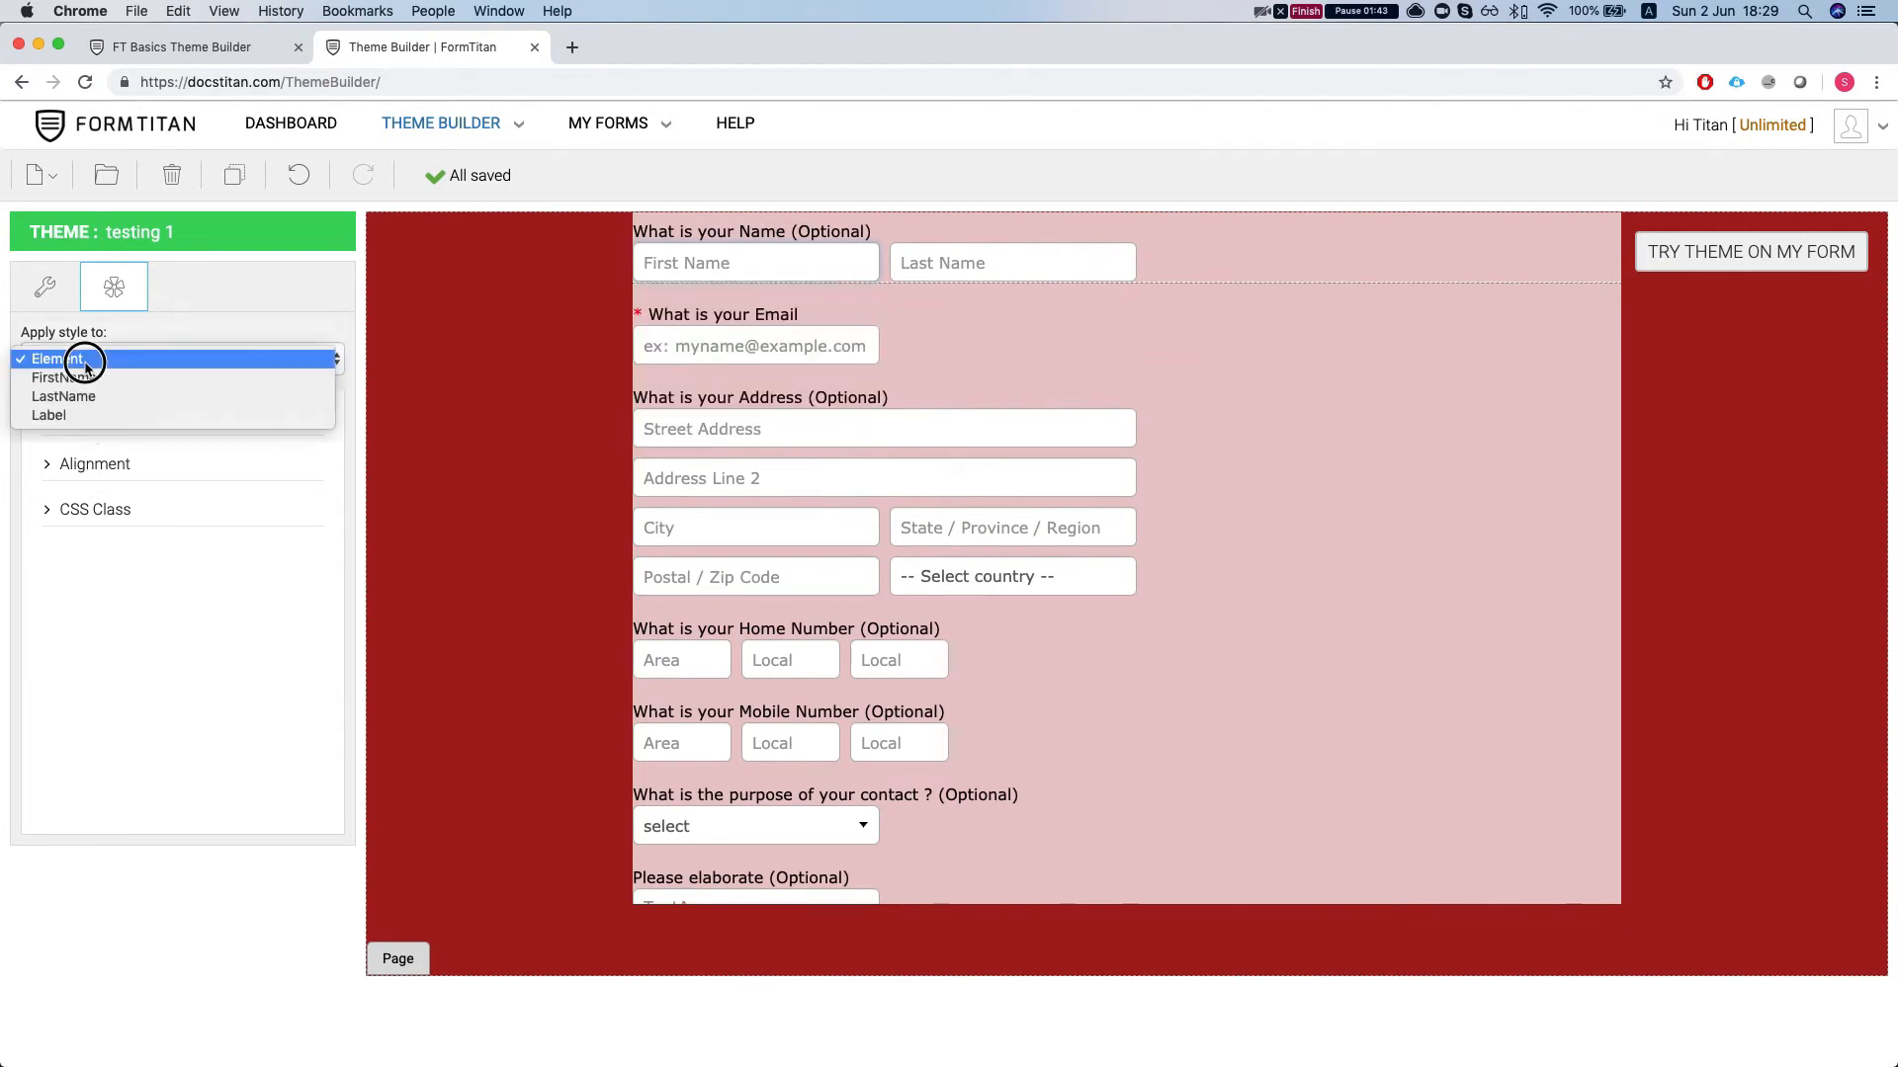
{"action": "left_click", "coordinate": [298, 308]}
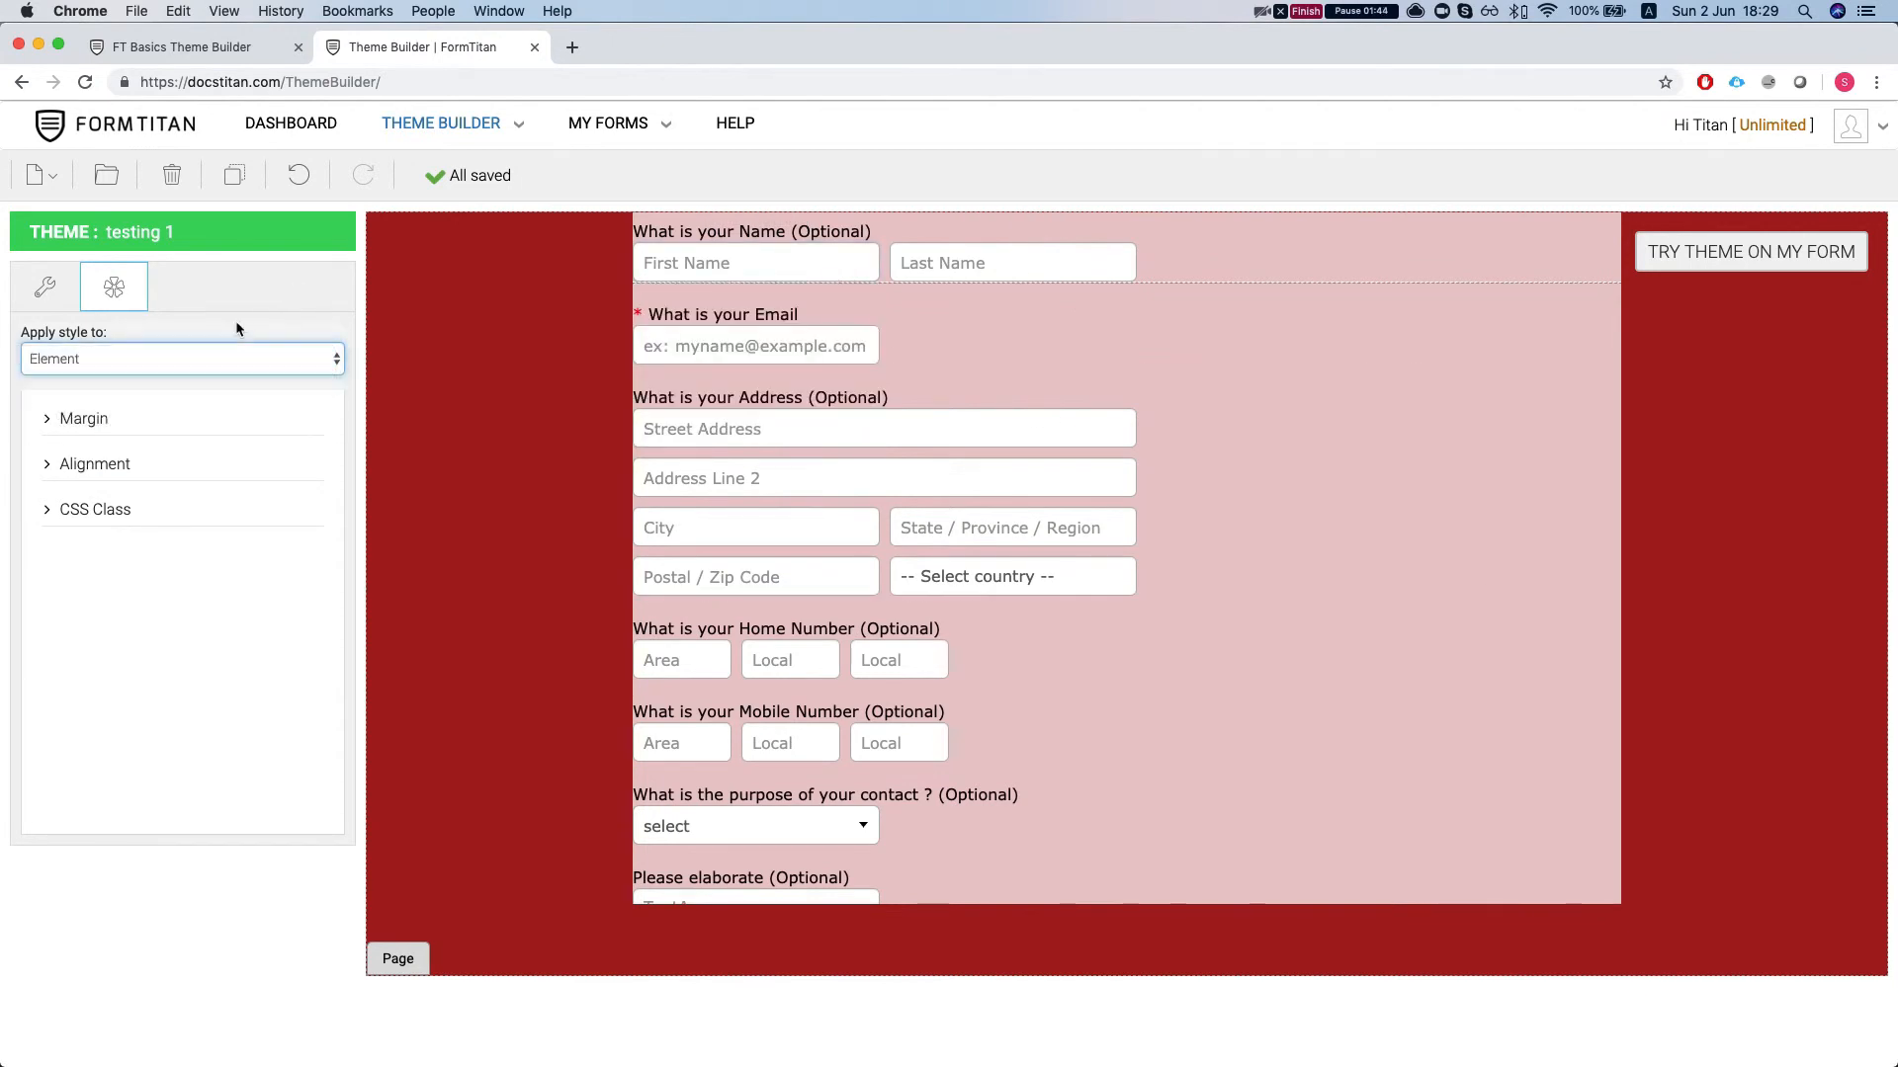
{"action": "left_click", "coordinate": [85, 420]}
{"action": "left_click", "coordinate": [85, 420]}
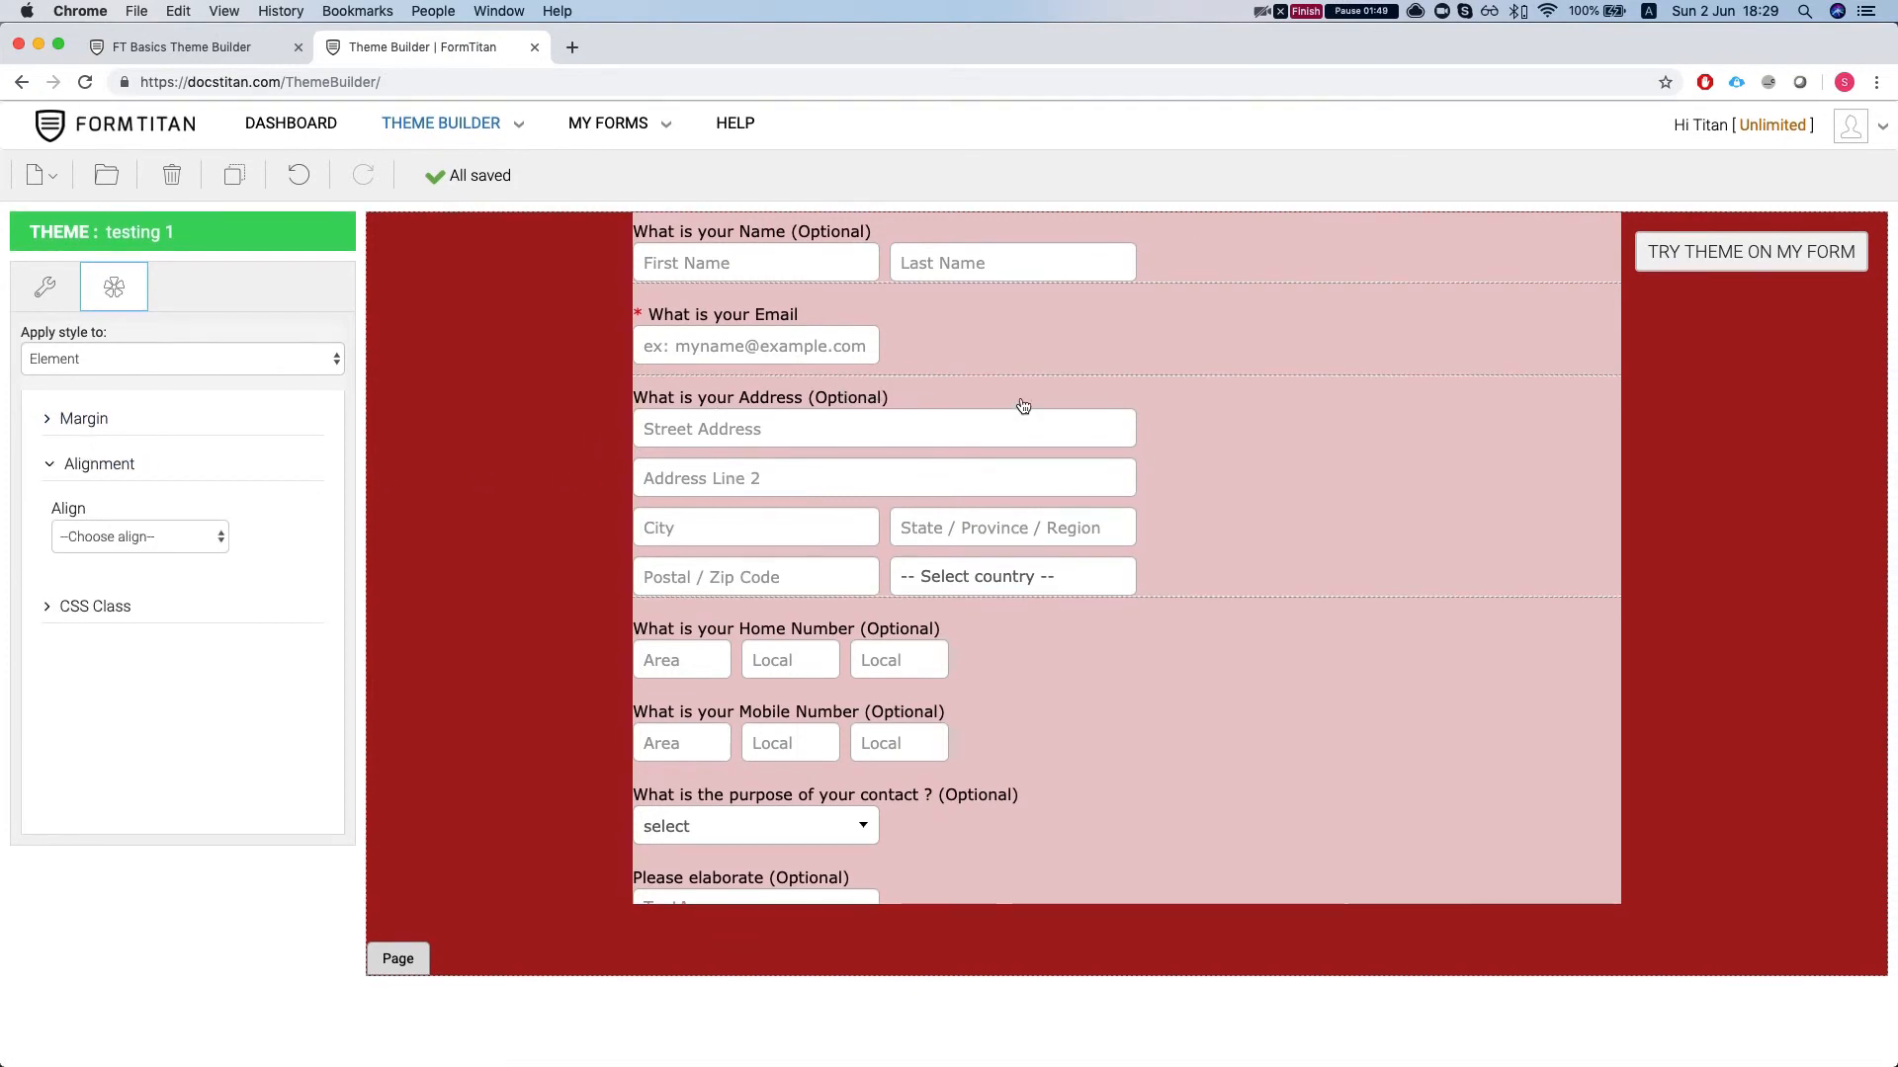
Review the sample form's elements and the text area's style options, and view the FT Basics Theme Builder form for comparison.
{"action": "scroll", "coordinate": [1023, 405], "scroll_direction": "up", "scroll_amount": 4}
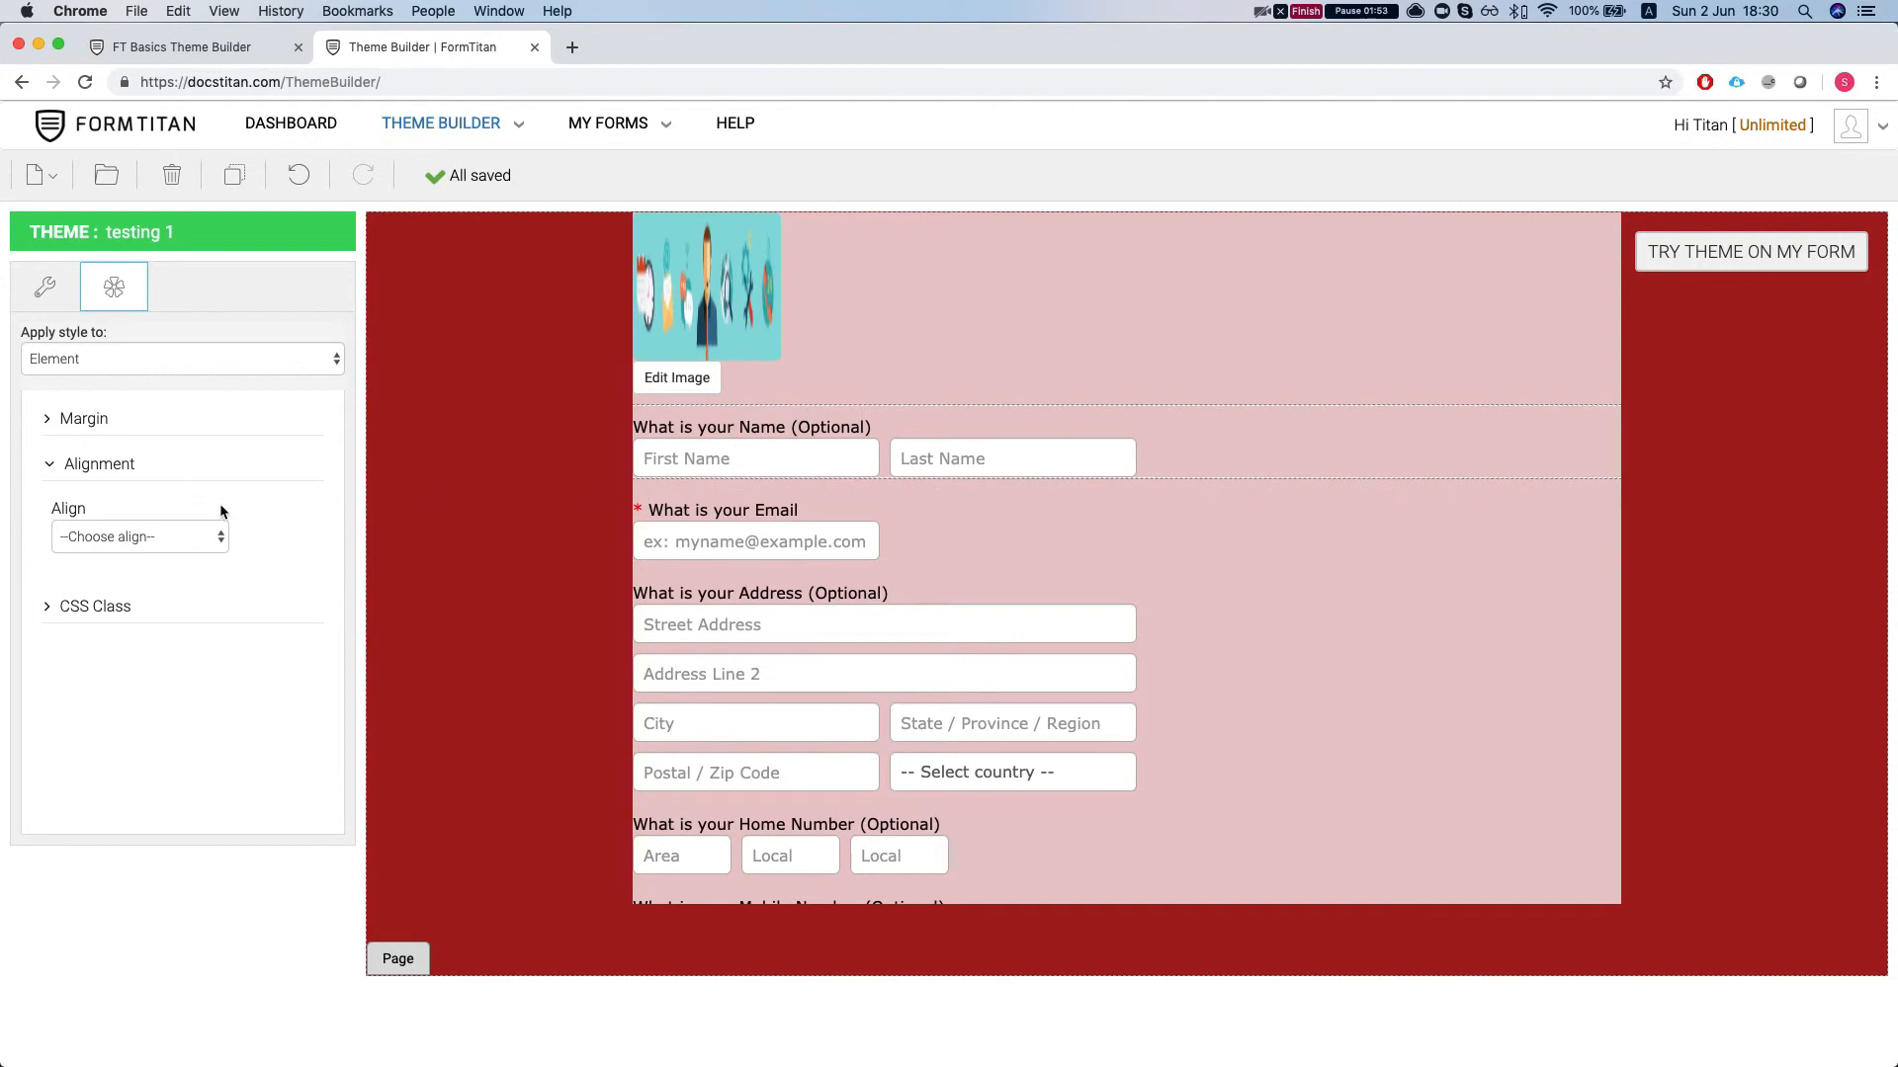
{"action": "scroll", "coordinate": [944, 540], "scroll_direction": "down", "scroll_amount": 5}
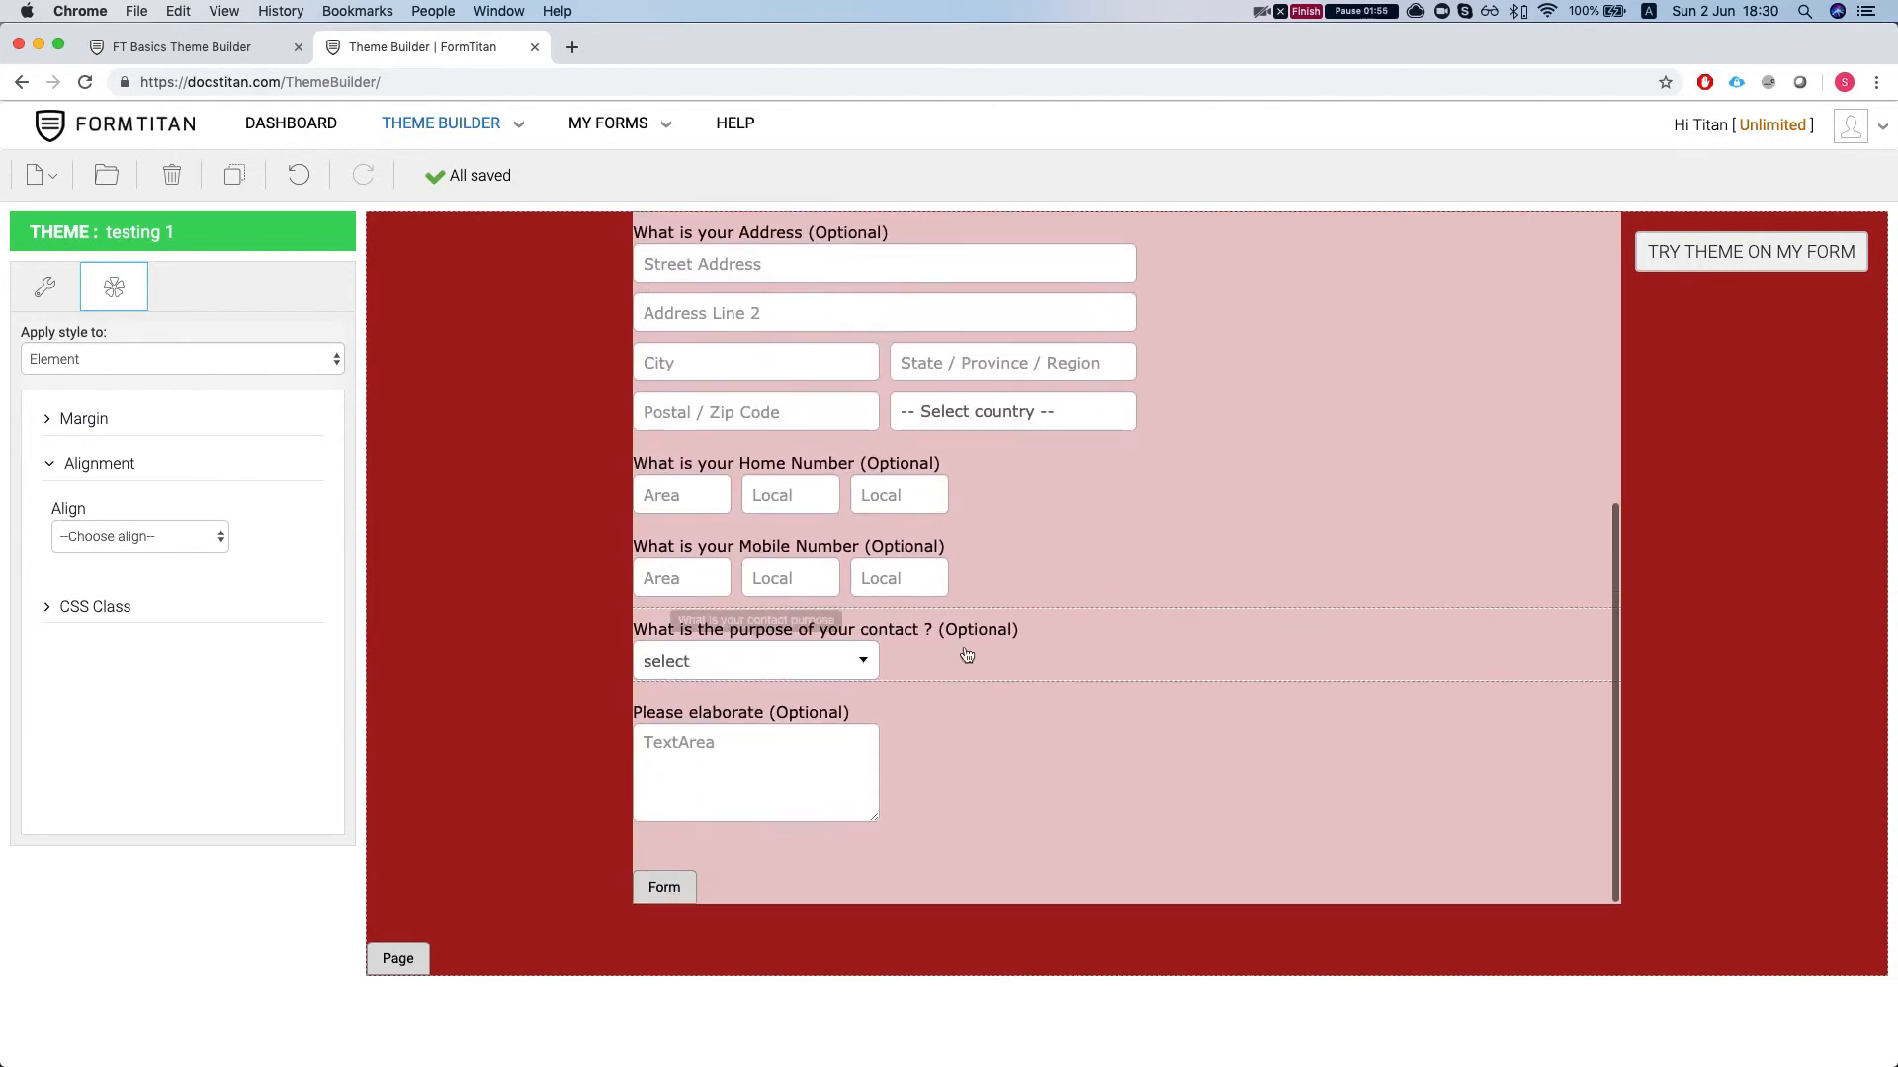
{"action": "left_click", "coordinate": [771, 776]}
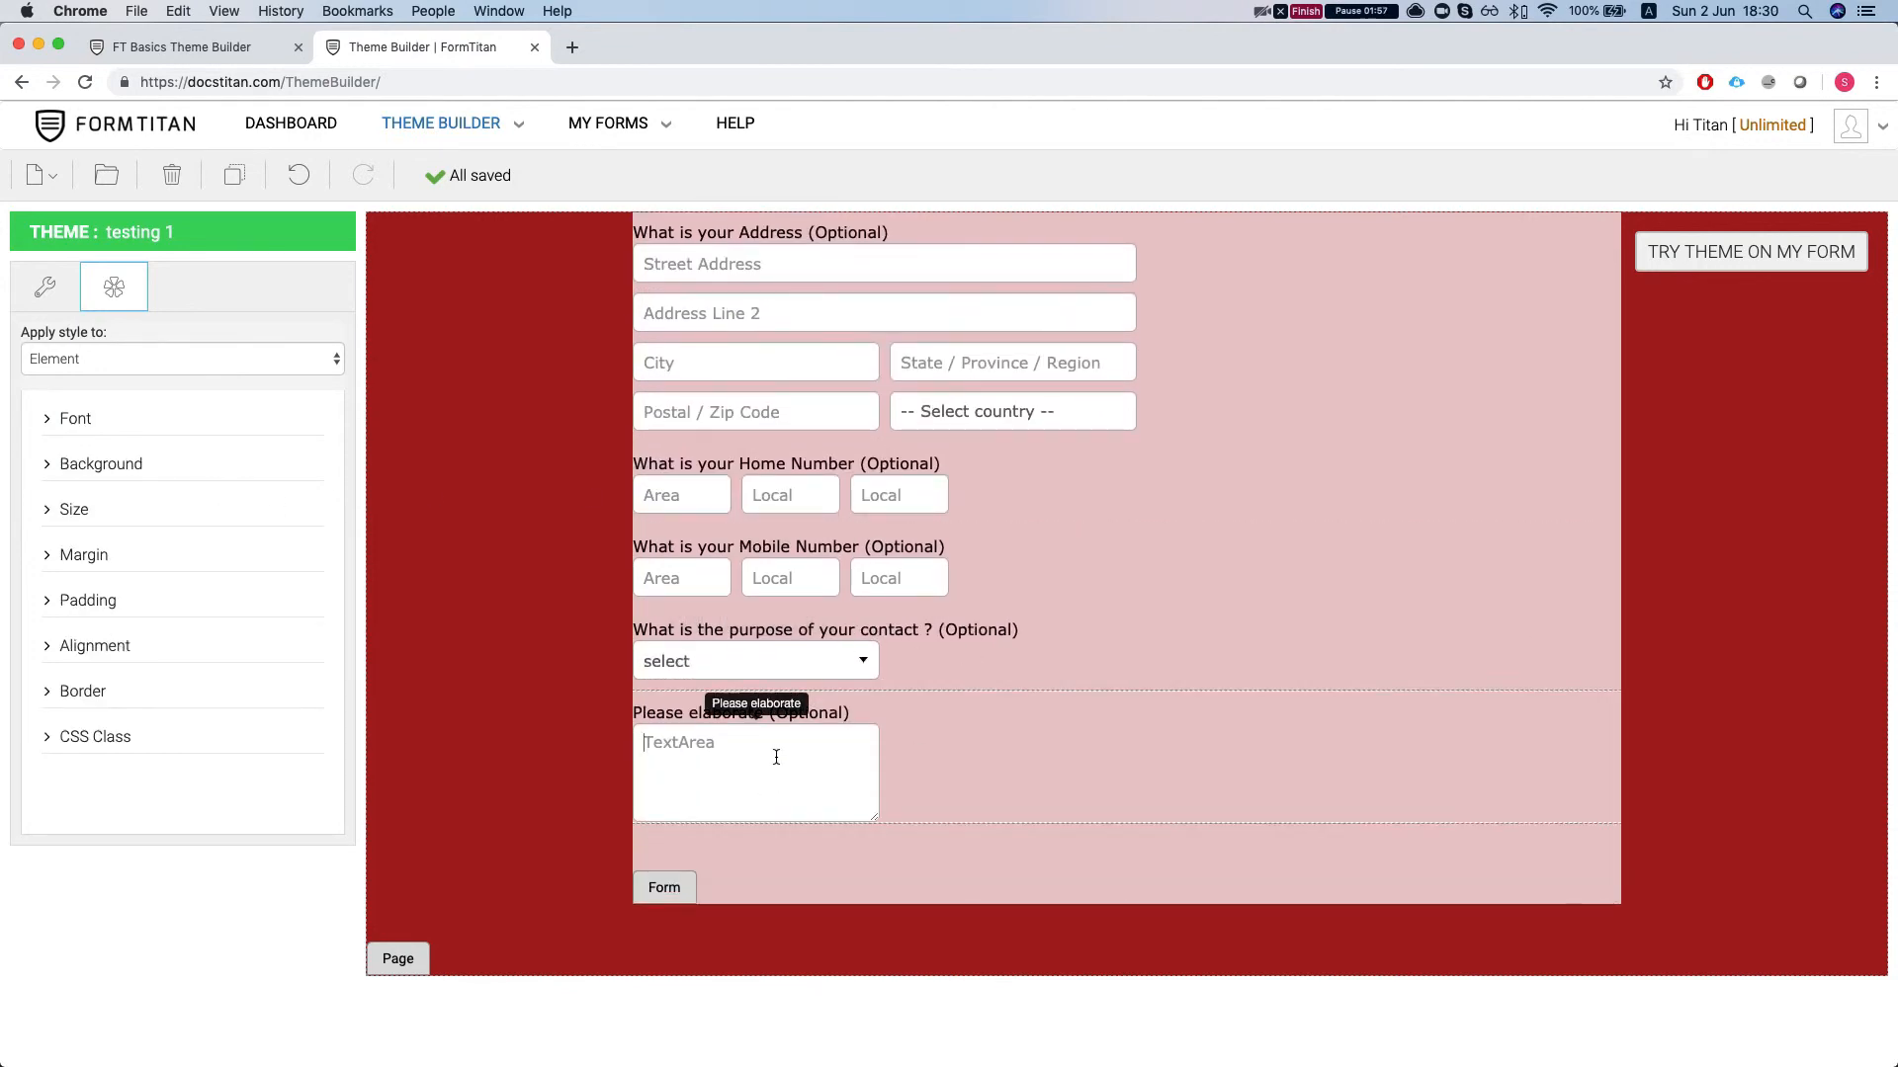
{"action": "scroll", "coordinate": [1107, 603], "scroll_direction": "up", "scroll_amount": 4}
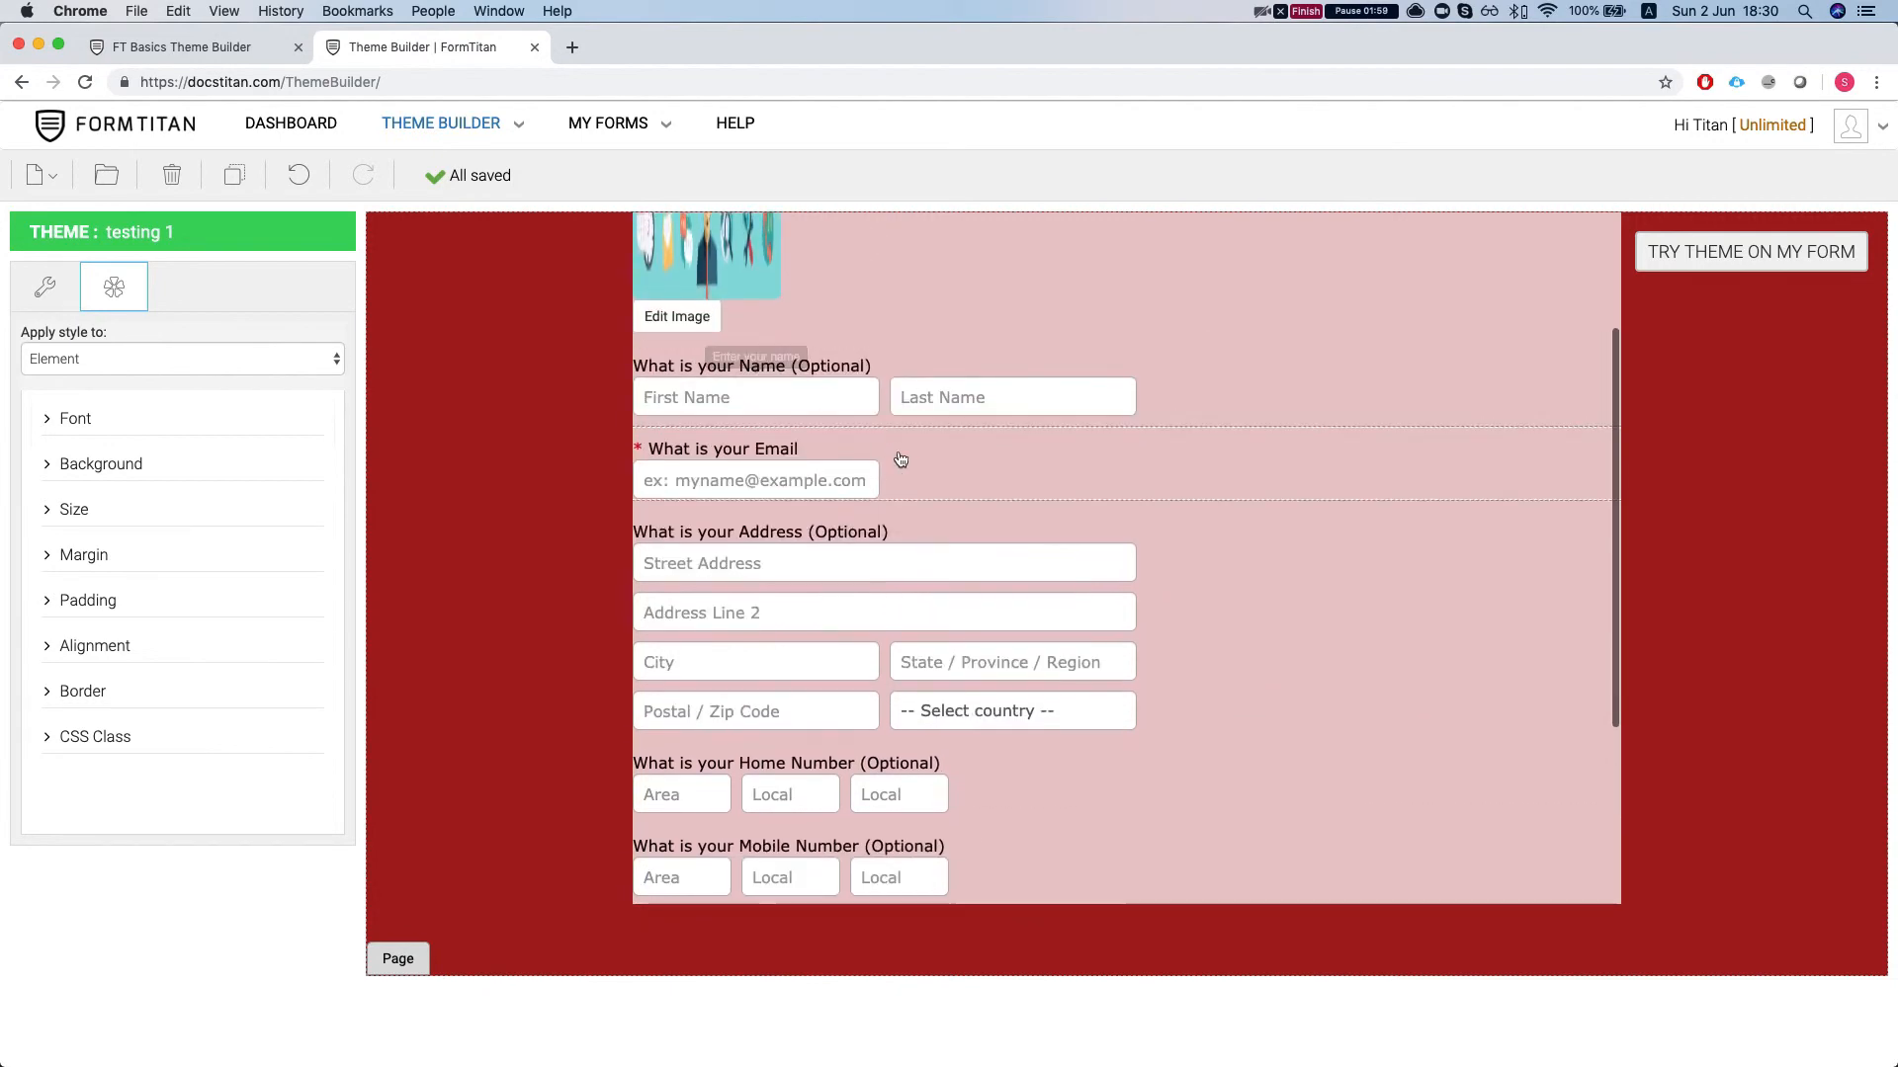
{"action": "scroll", "coordinate": [899, 475], "scroll_direction": "up", "scroll_amount": 1}
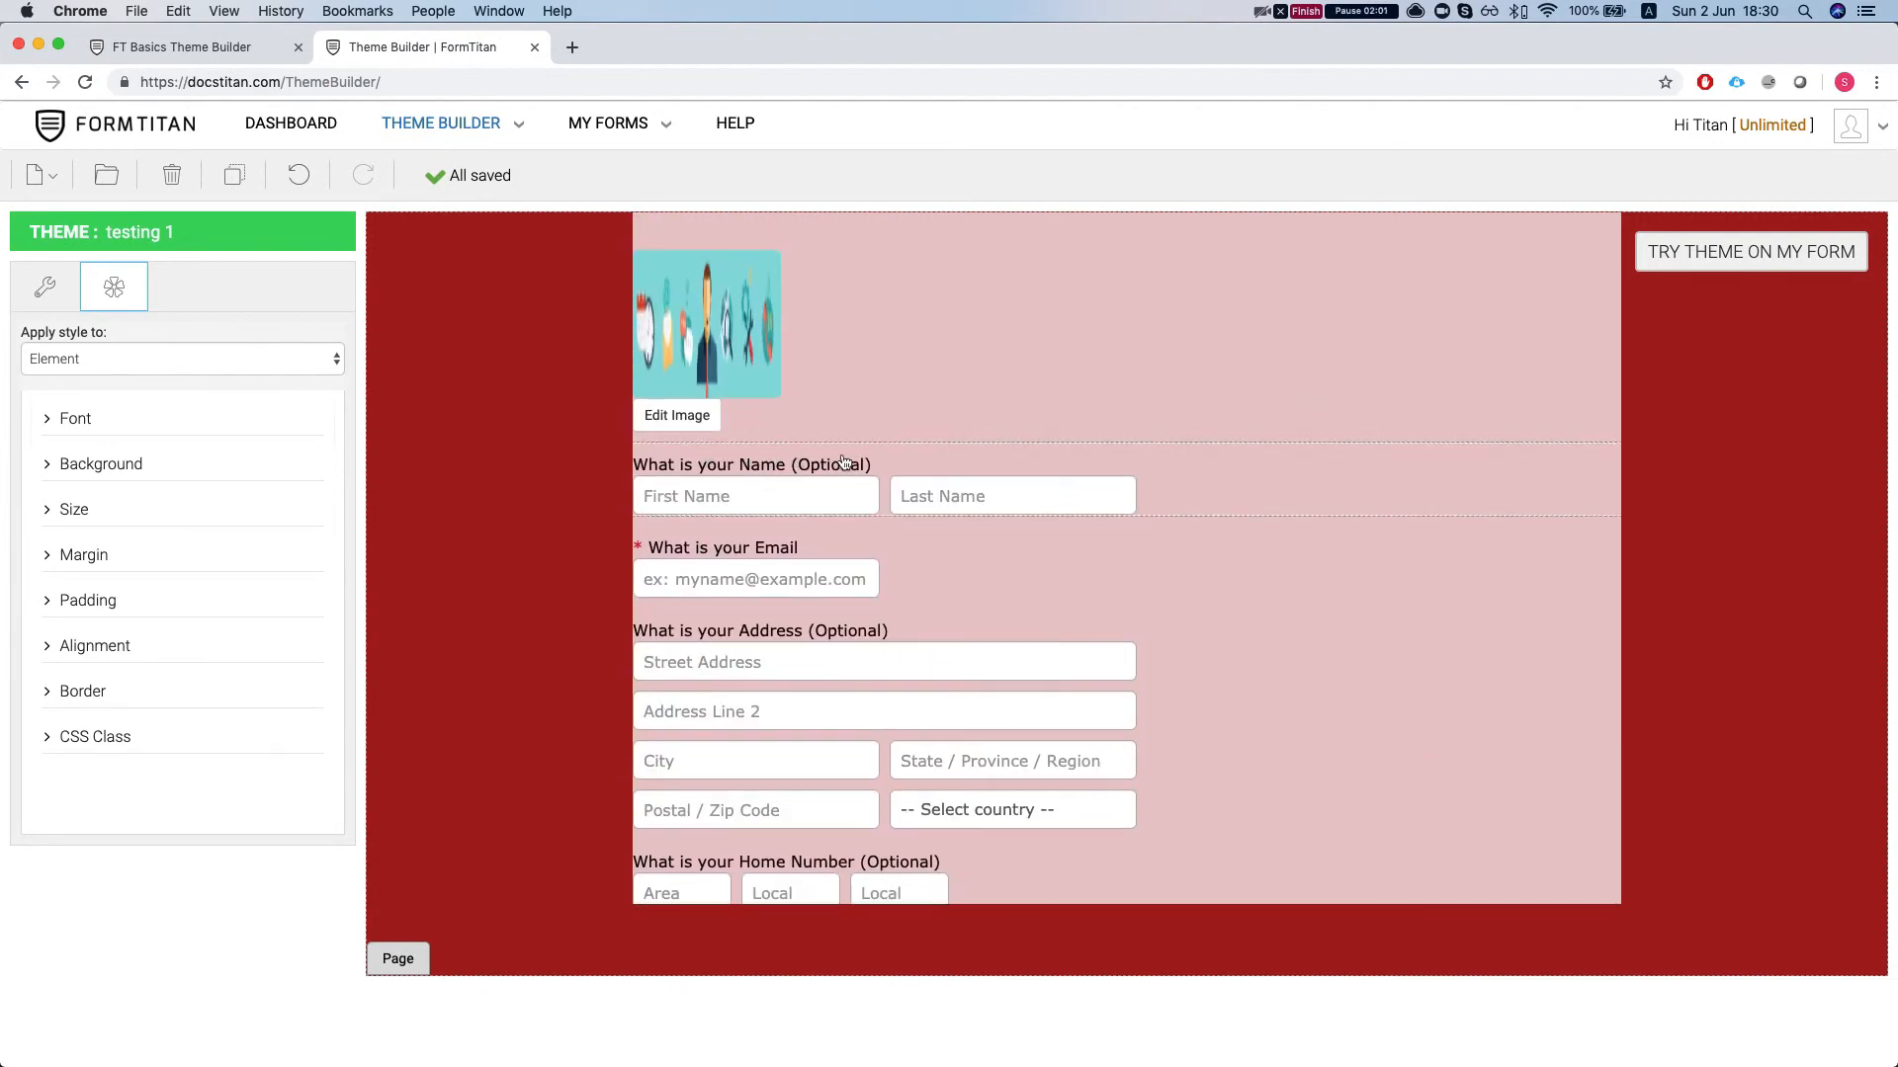
{"action": "scroll", "coordinate": [835, 475], "scroll_direction": "down", "scroll_amount": 5}
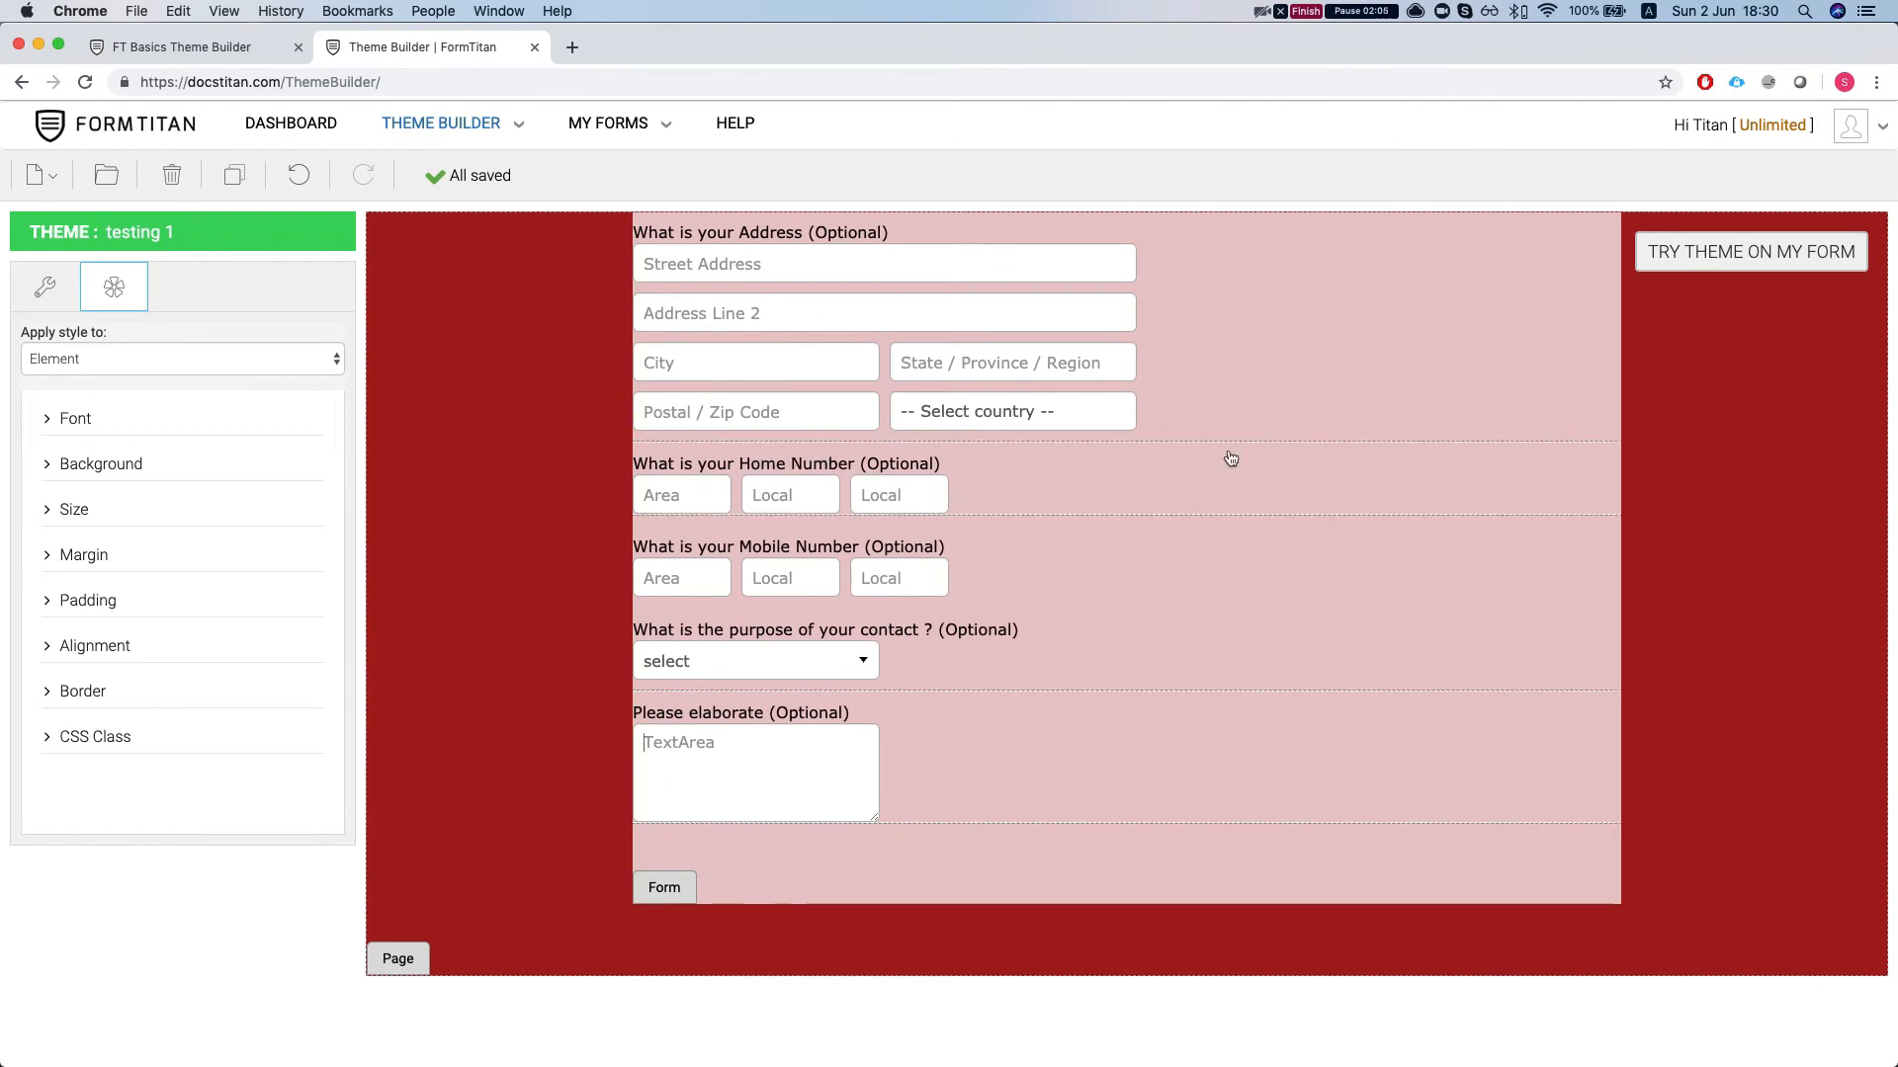
{"action": "scroll", "coordinate": [1285, 450], "scroll_direction": "up", "scroll_amount": 4}
{"action": "left_click", "coordinate": [145, 53]}
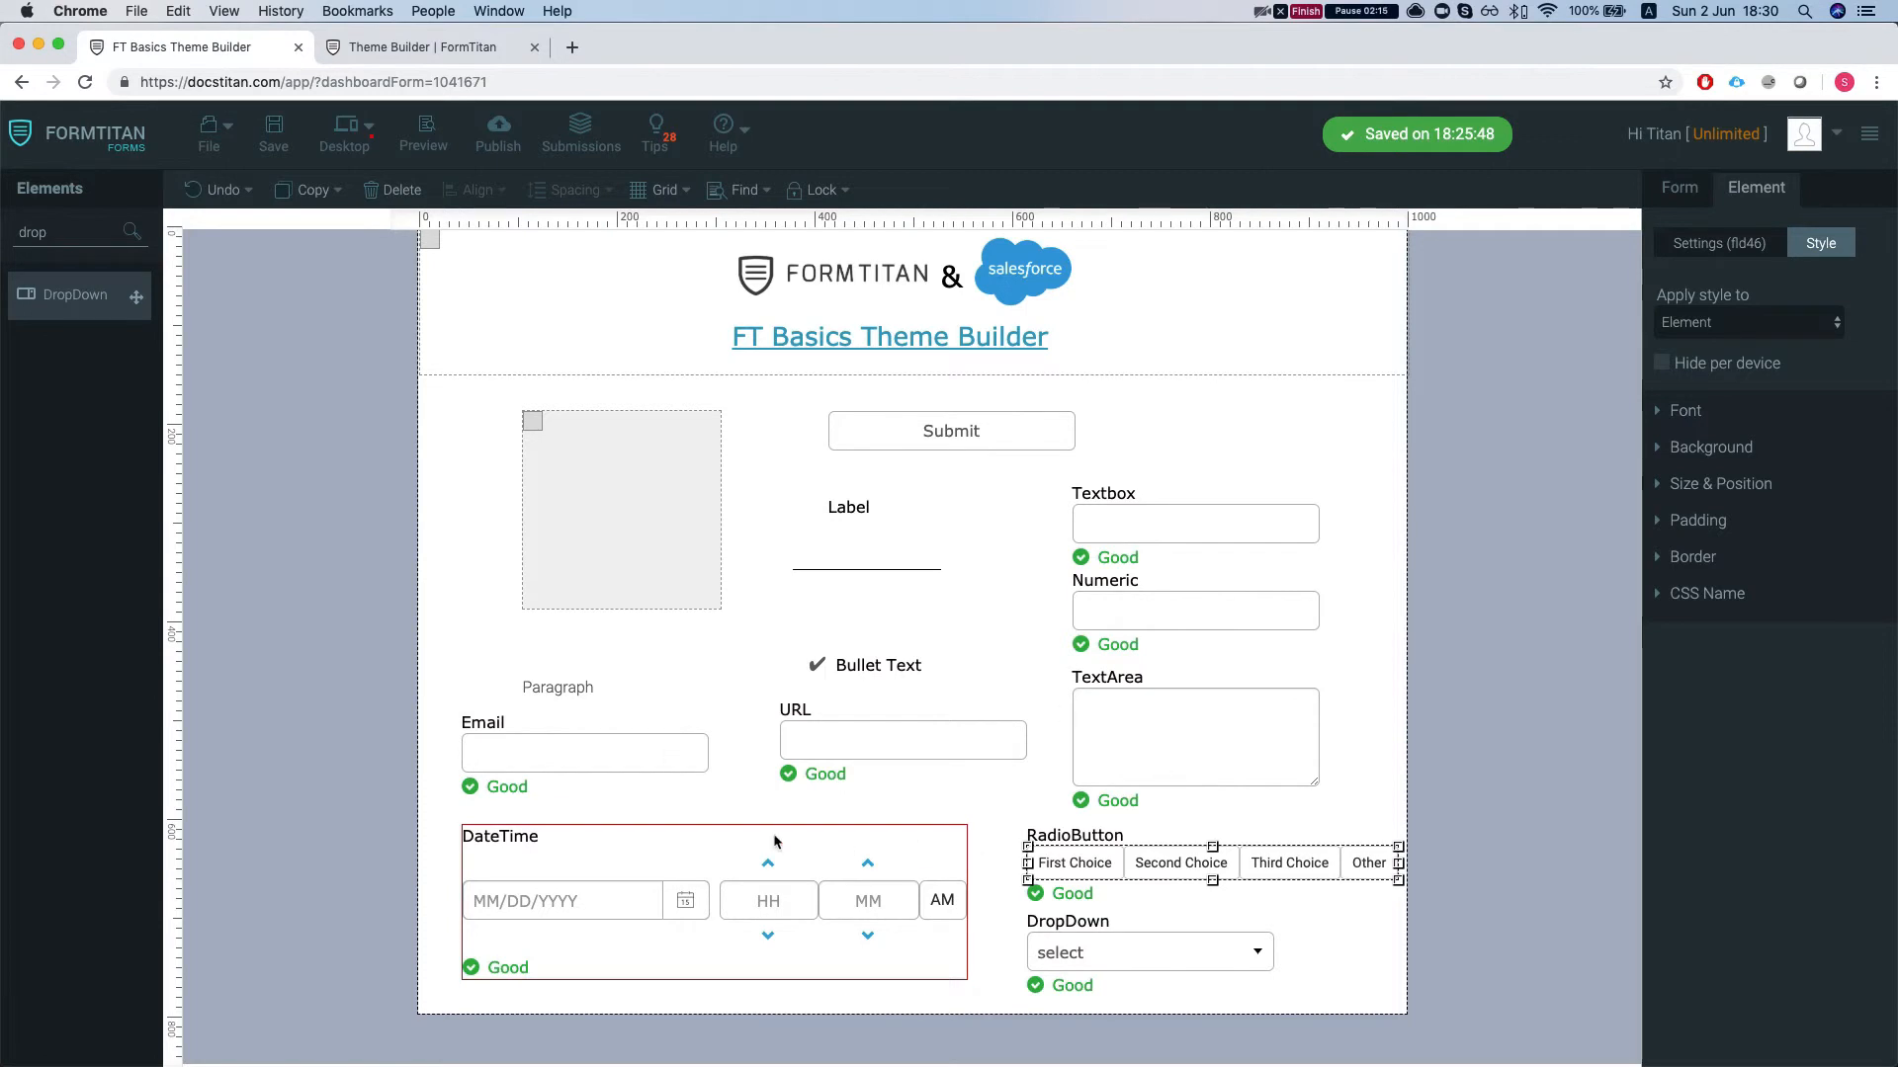
{"action": "left_click", "coordinate": [415, 46]}
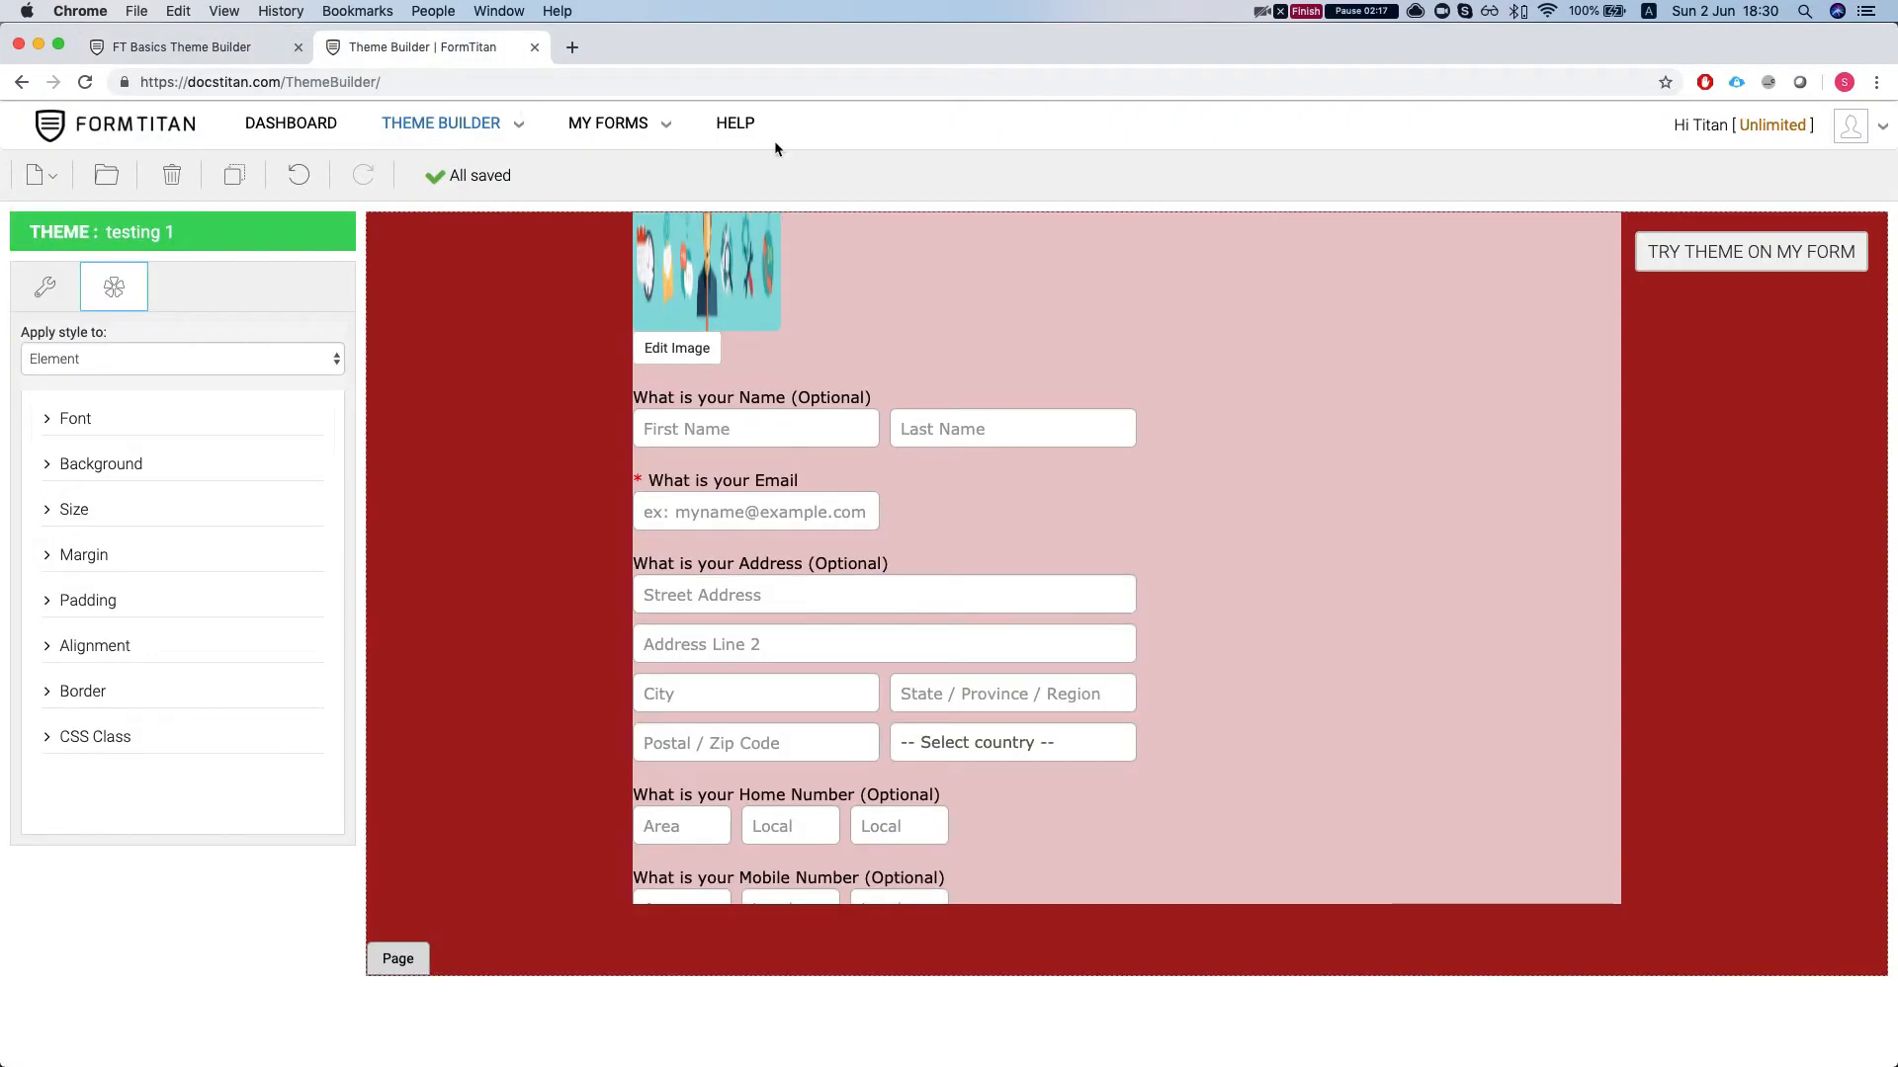
Try the theme on the existing form FT Basics Theme Builder, finding it by searching for "theme".
{"action": "left_click", "coordinate": [1721, 255]}
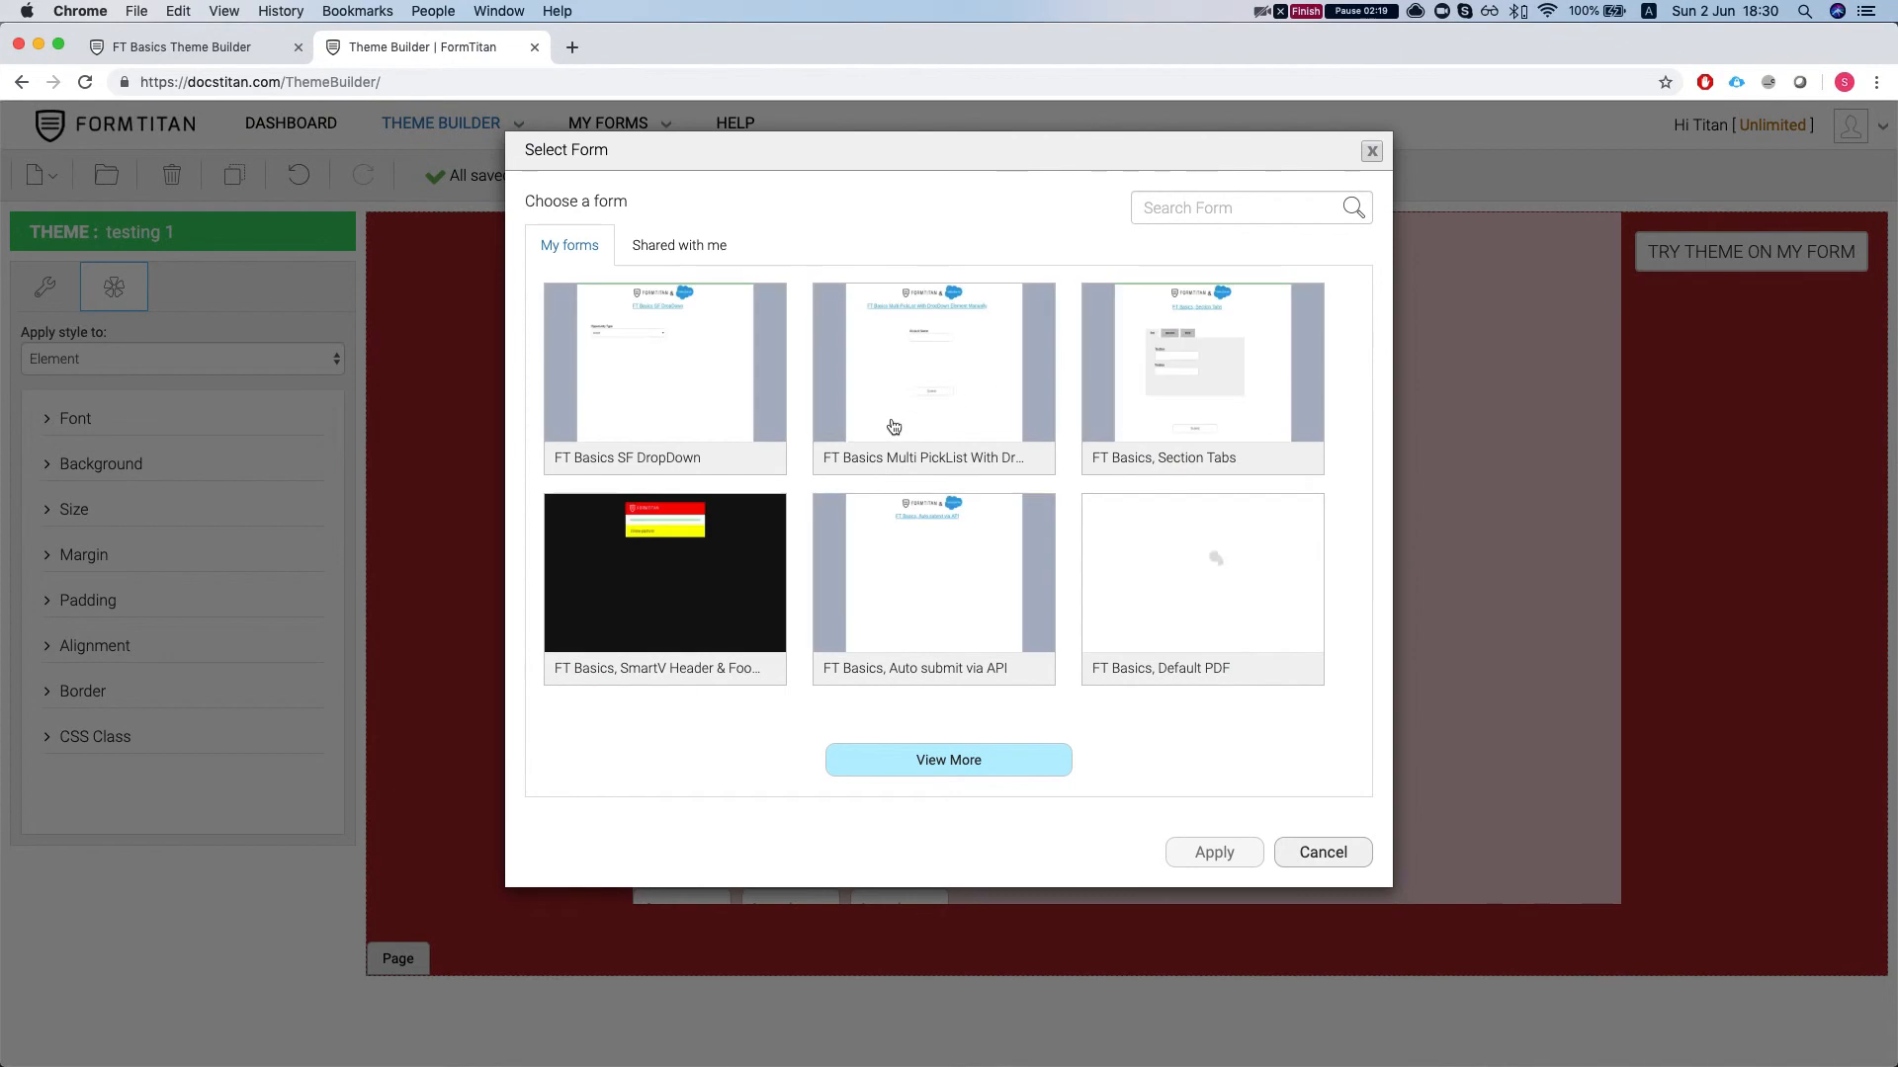
{"action": "left_click", "coordinate": [1254, 206]}
{"action": "type", "text": "there"}
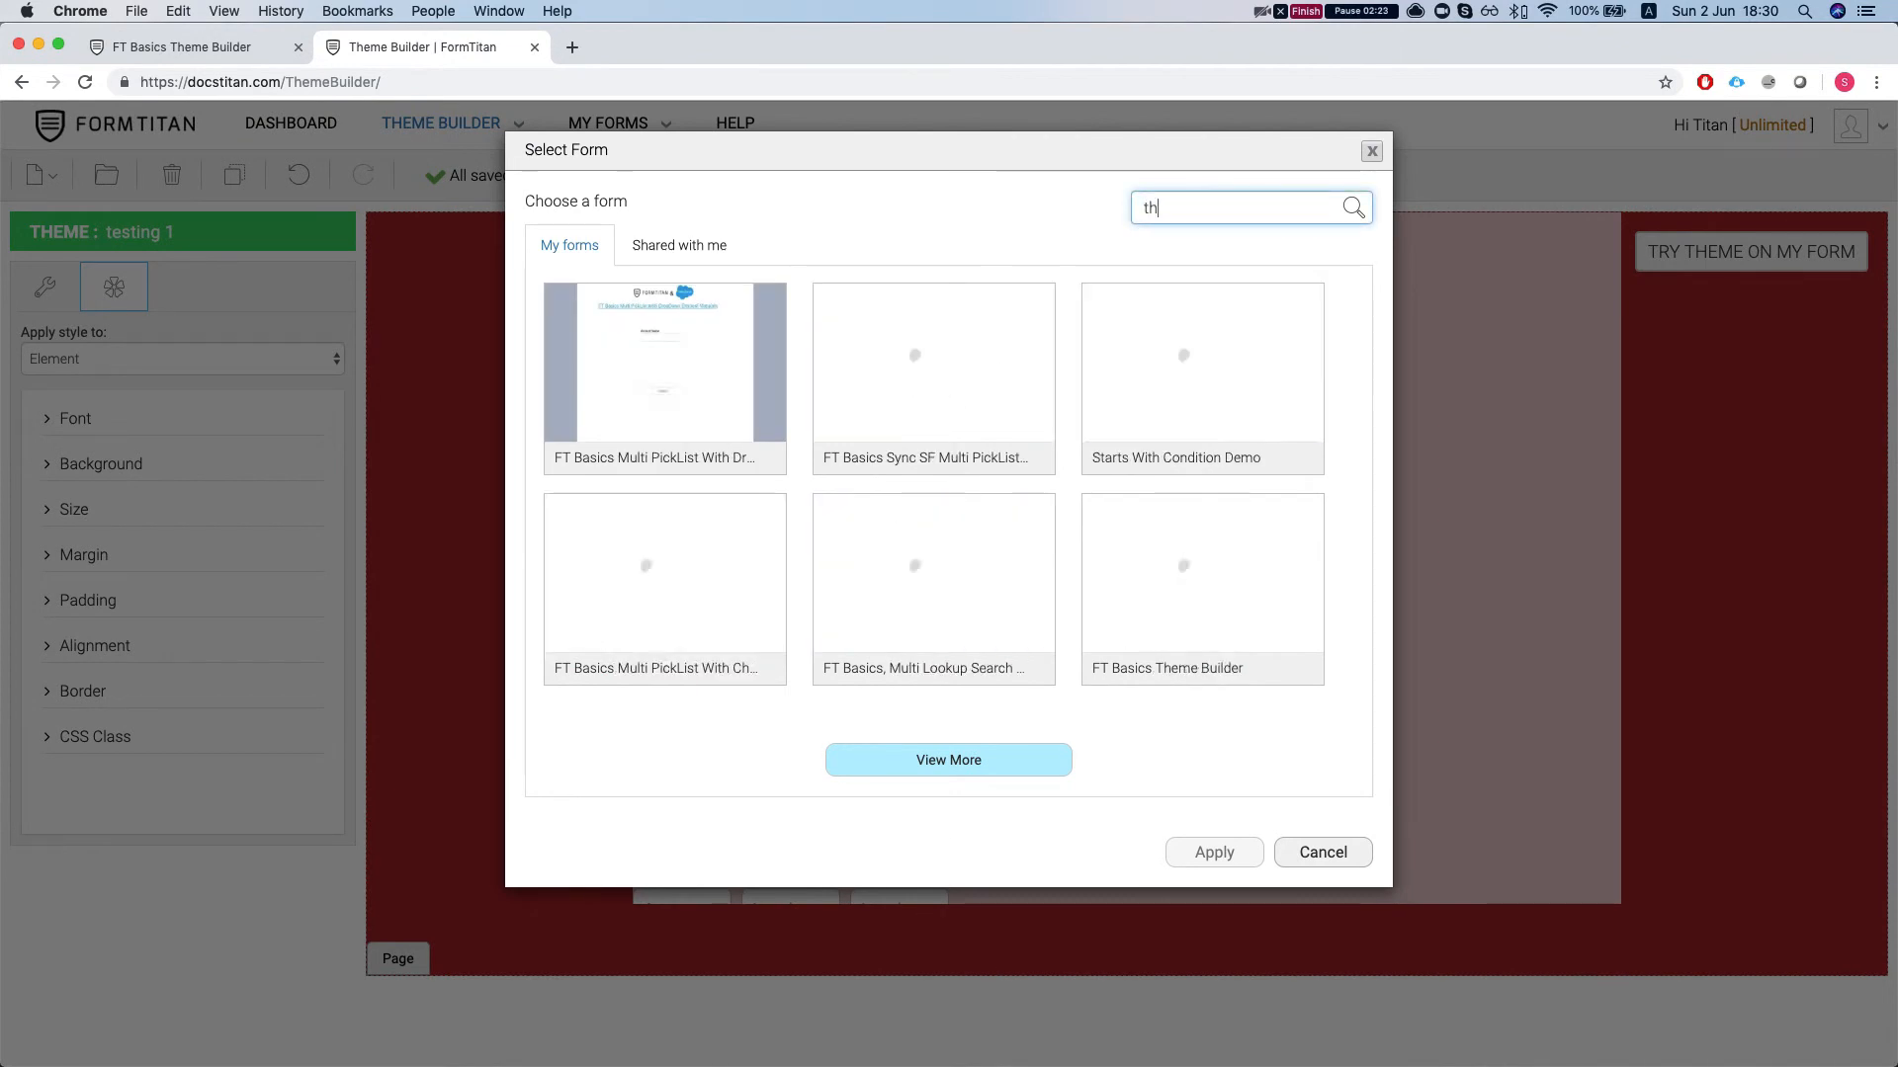
{"action": "key", "text": "BackSpace"}
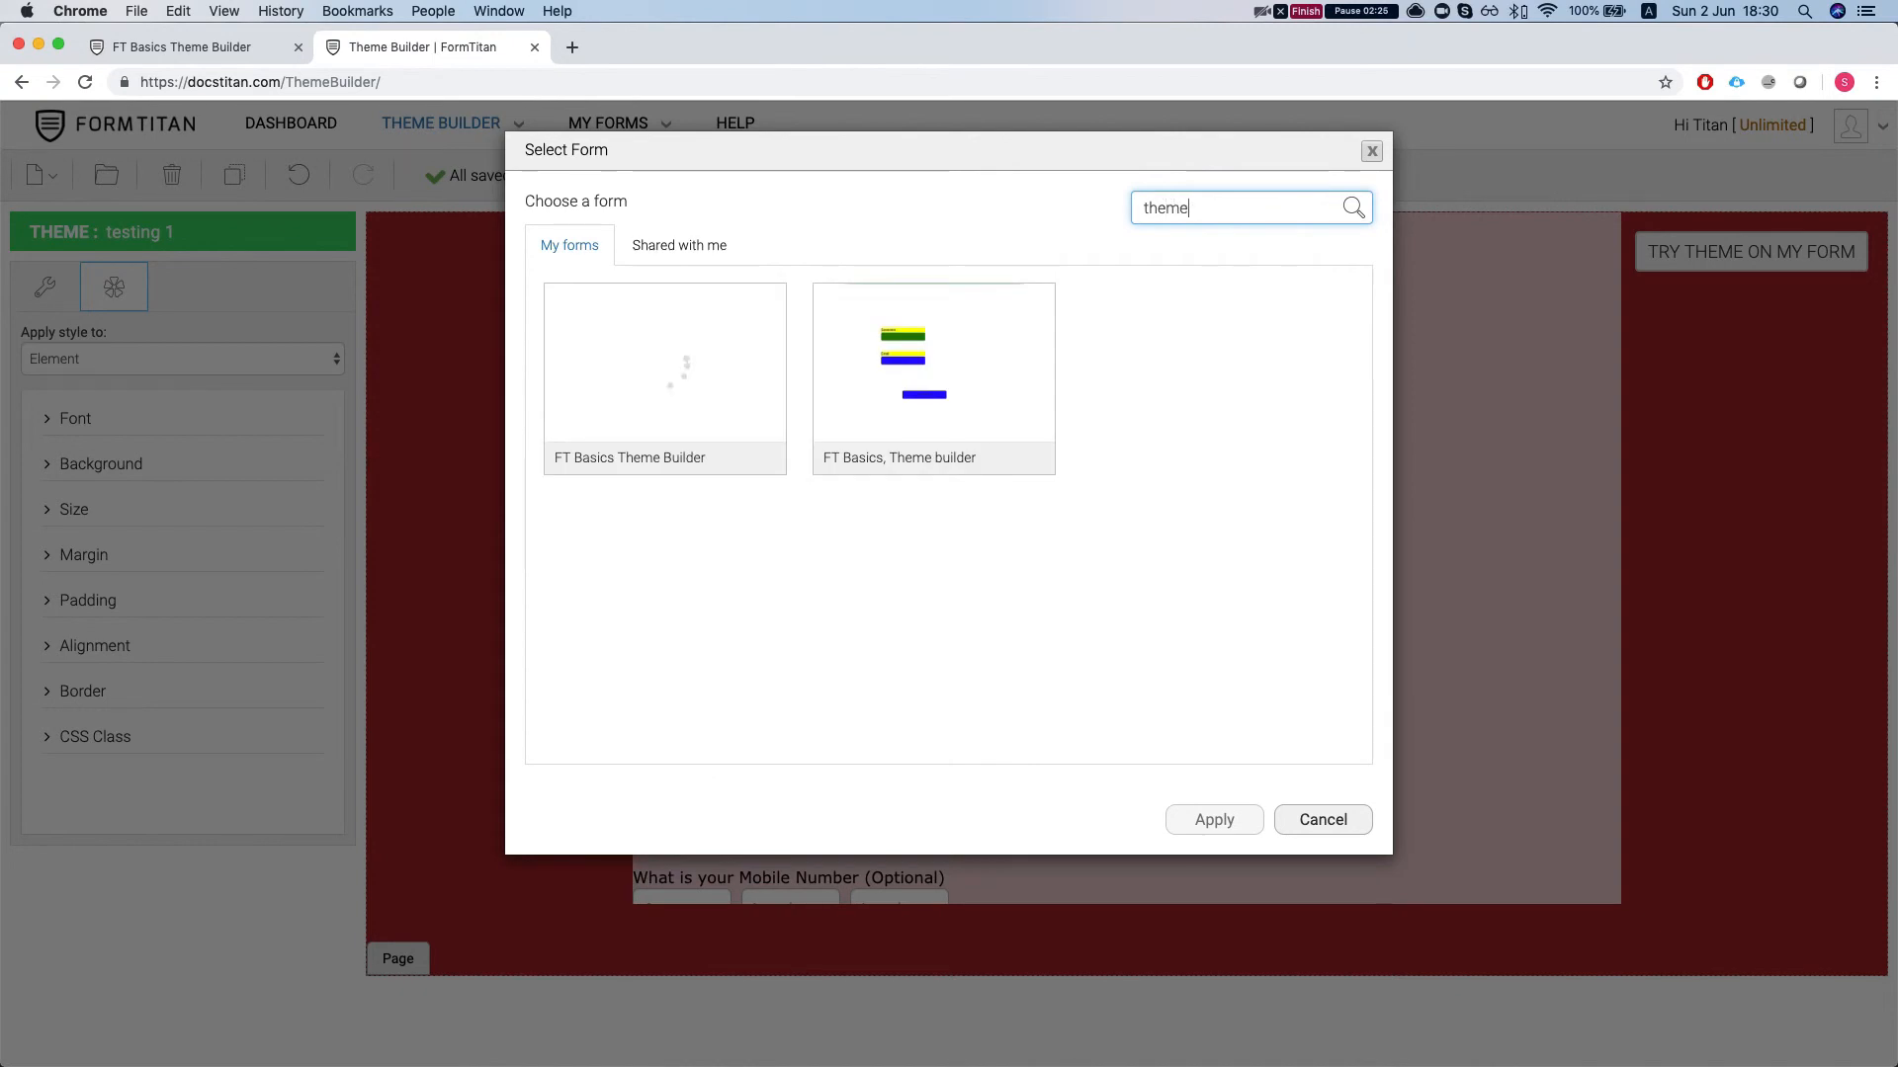
{"action": "left_click", "coordinate": [701, 394]}
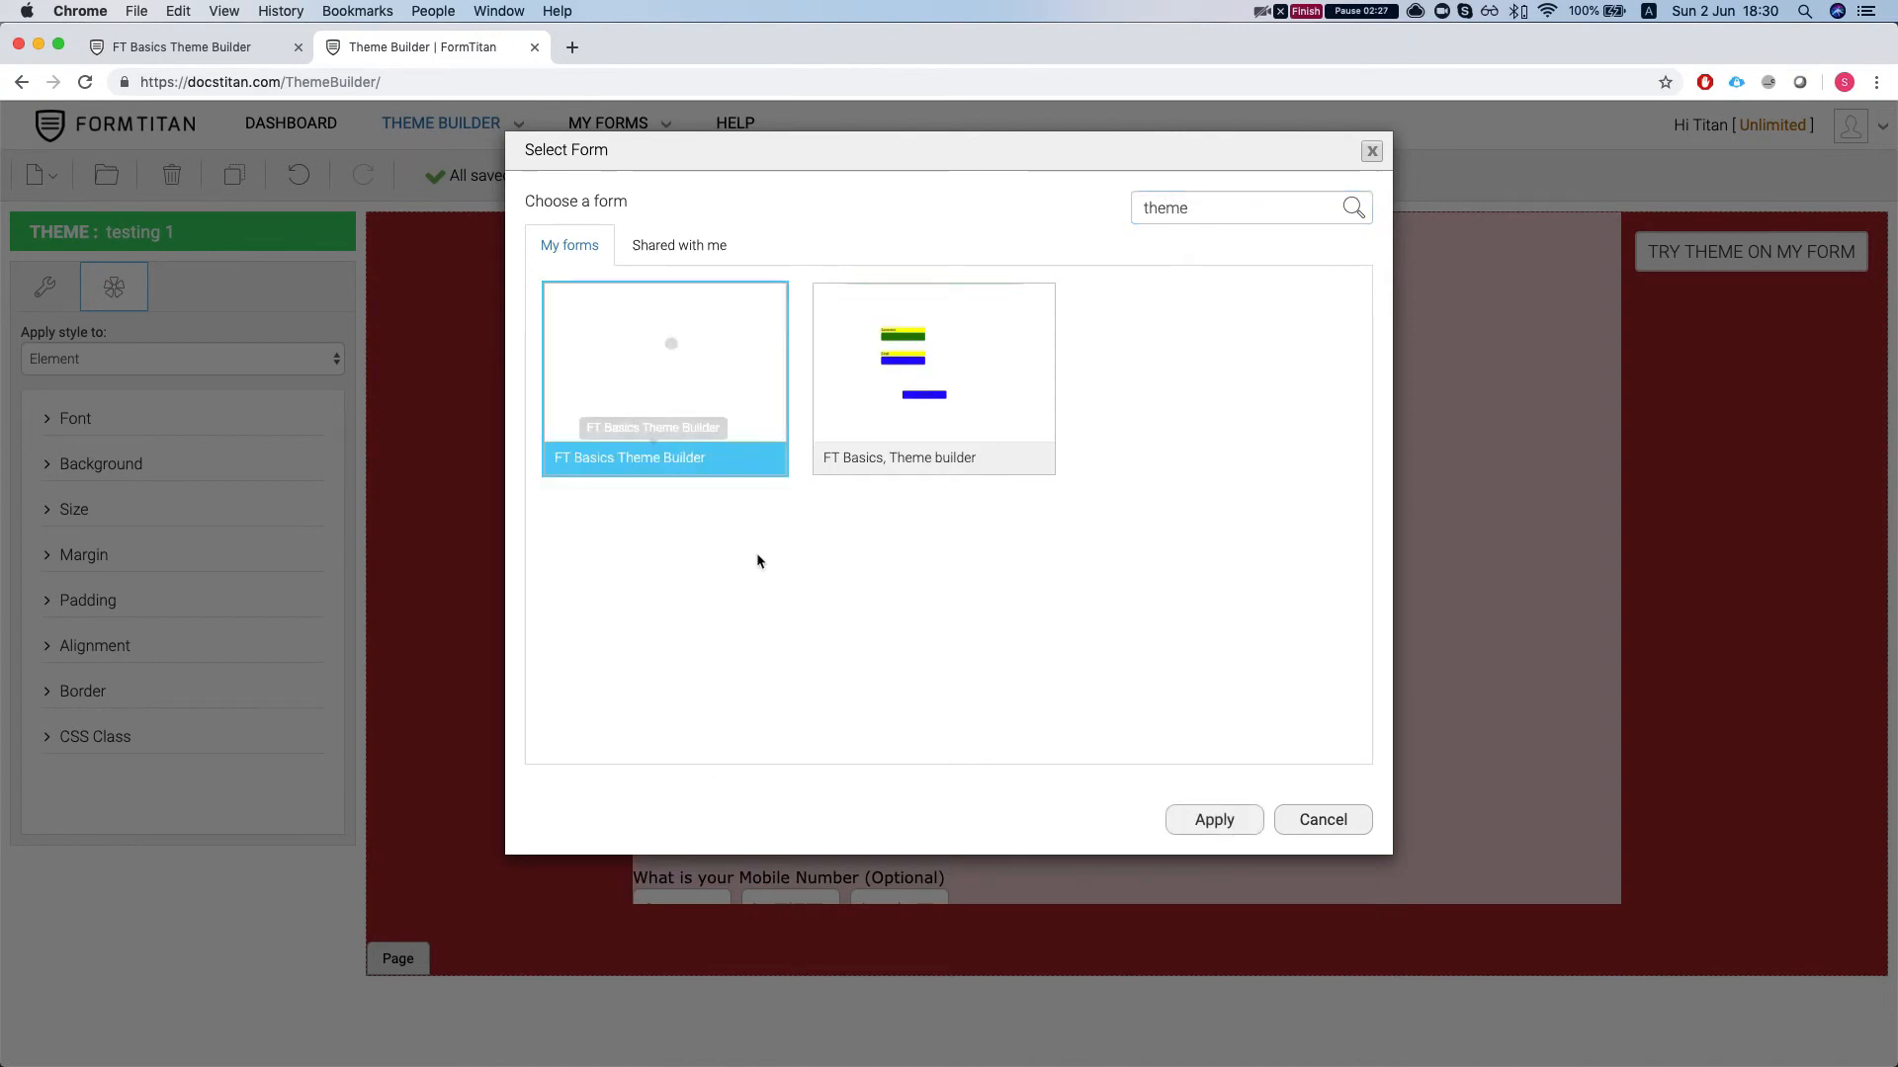
{"action": "left_click", "coordinate": [1212, 820]}
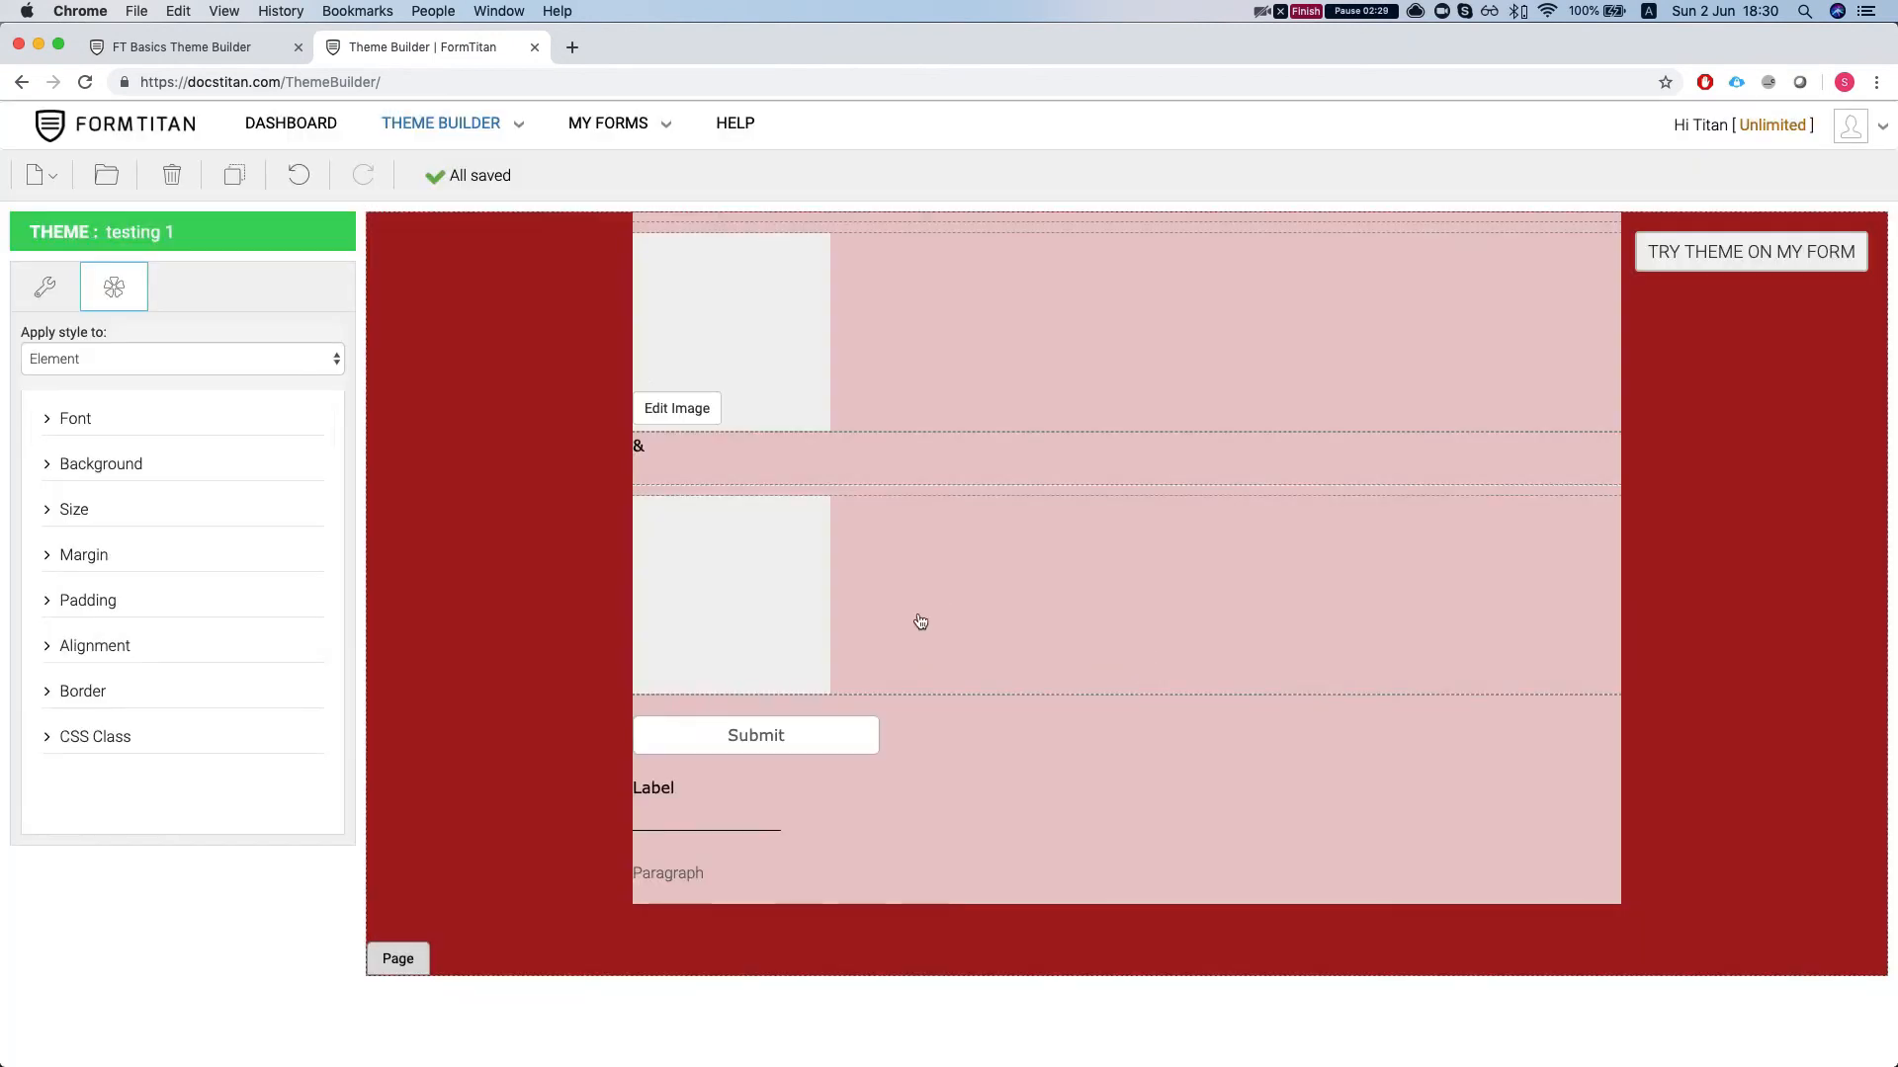
Examine how the theme looks across the loaded form's elements, from the header images down to the dropdown.
{"action": "scroll", "coordinate": [918, 659], "scroll_direction": "down", "scroll_amount": 10}
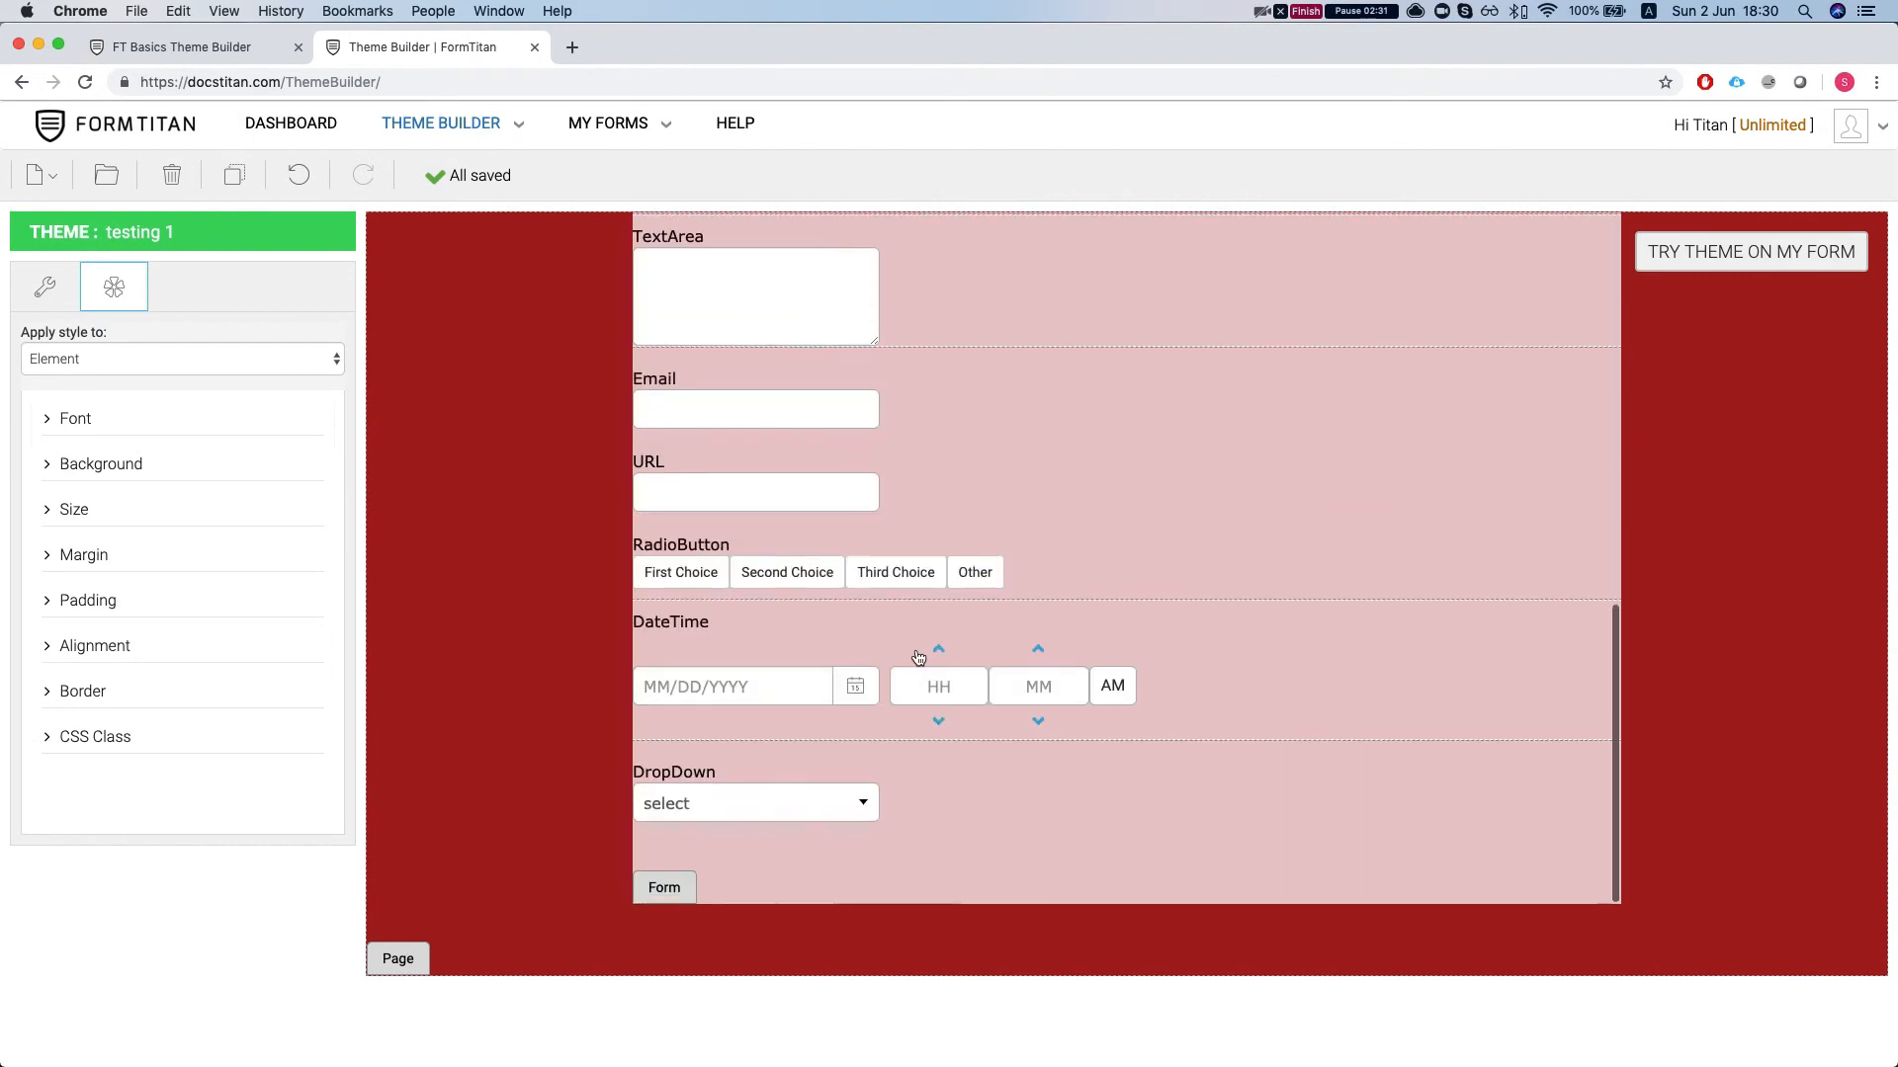
{"action": "scroll", "coordinate": [916, 662], "scroll_direction": "up", "scroll_amount": 2}
{"action": "scroll", "coordinate": [840, 554], "scroll_direction": "up", "scroll_amount": 5}
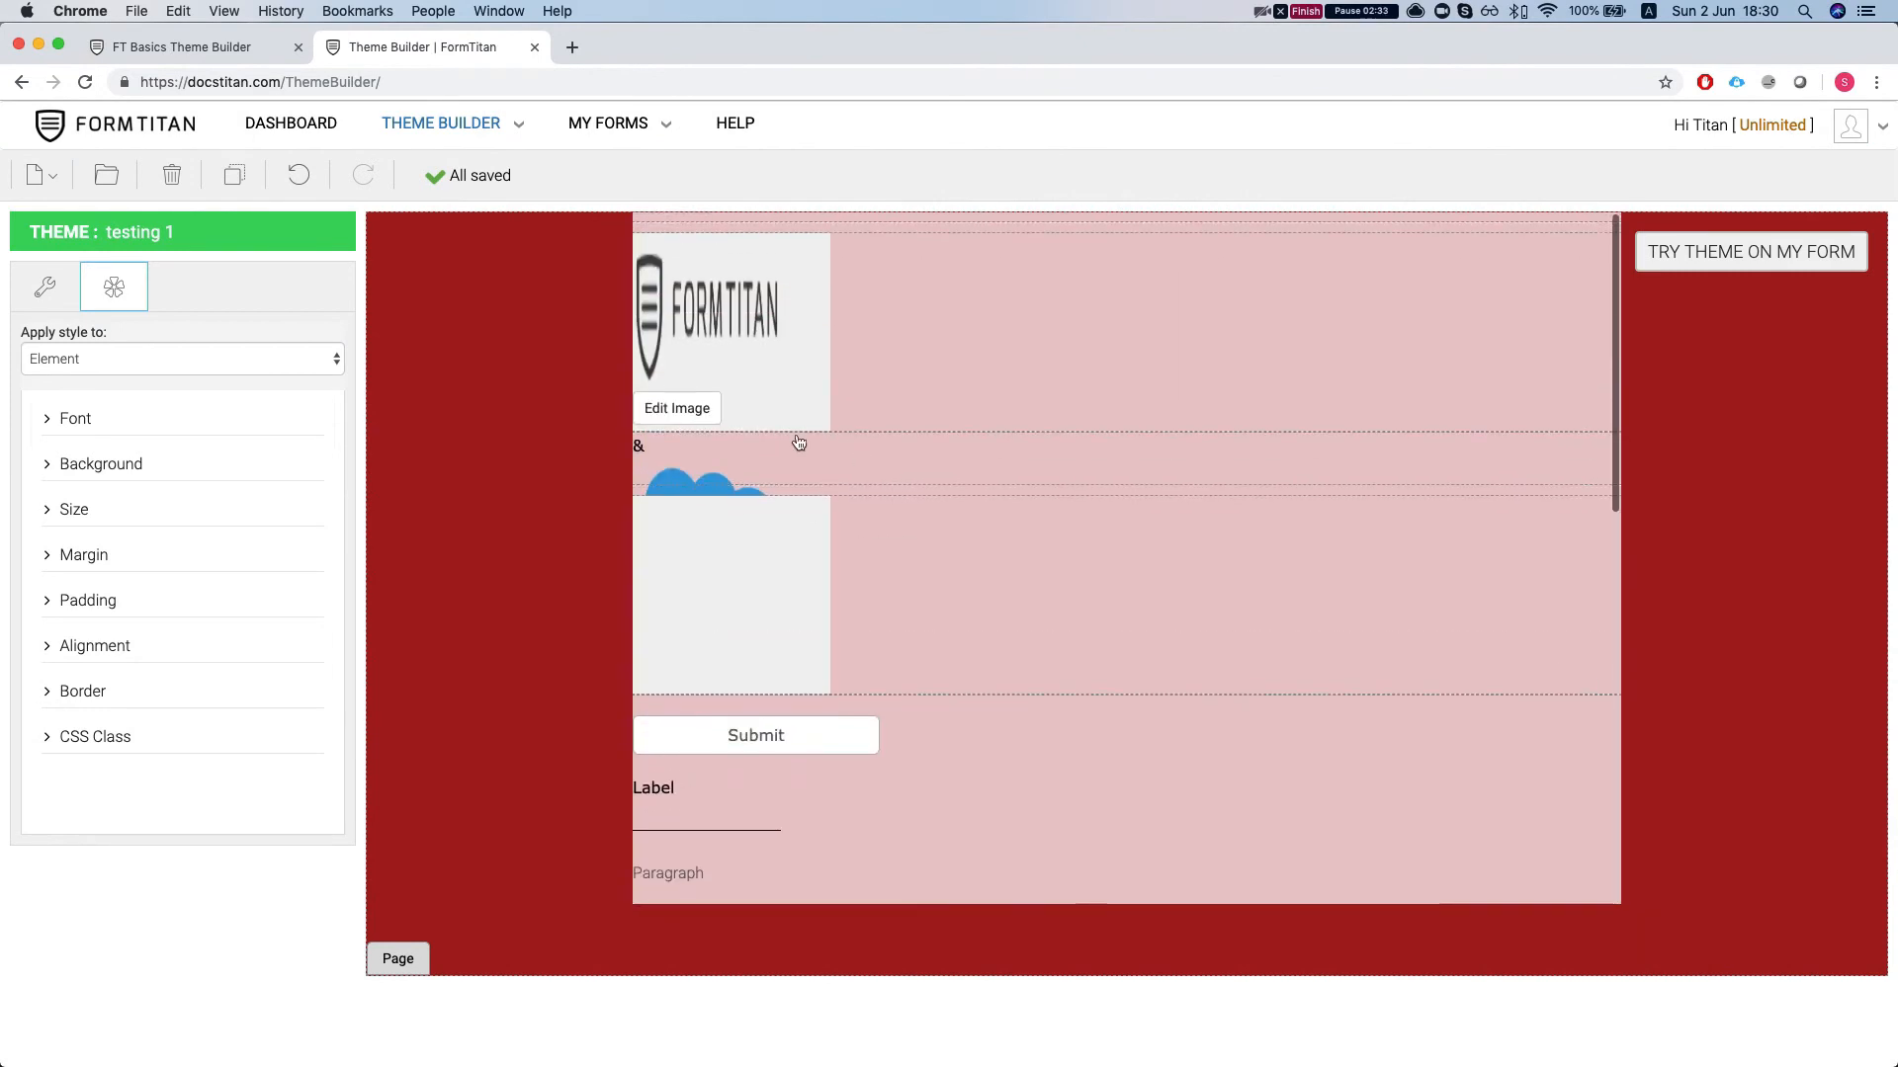
{"action": "scroll", "coordinate": [791, 494], "scroll_direction": "down", "scroll_amount": 4}
{"action": "scroll", "coordinate": [778, 494], "scroll_direction": "up", "scroll_amount": 1}
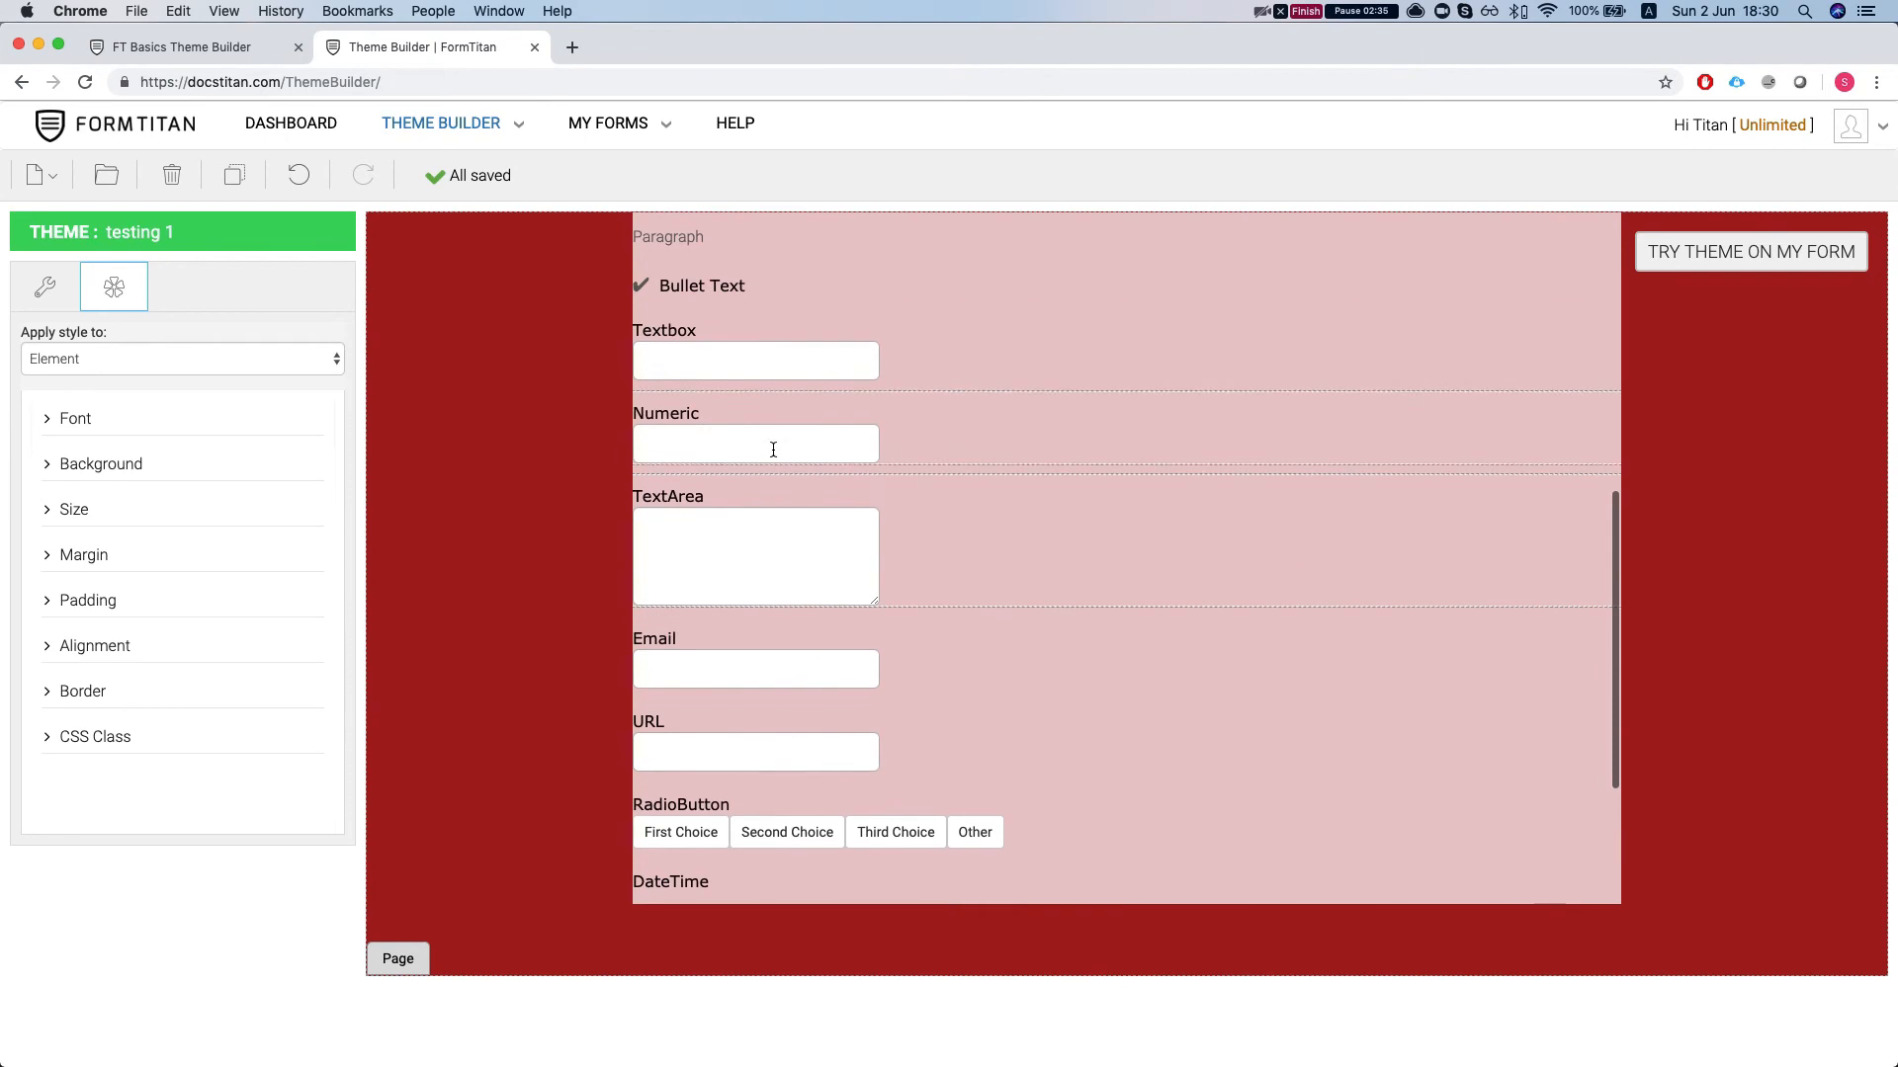
{"action": "scroll", "coordinate": [721, 500], "scroll_direction": "down", "scroll_amount": 5}
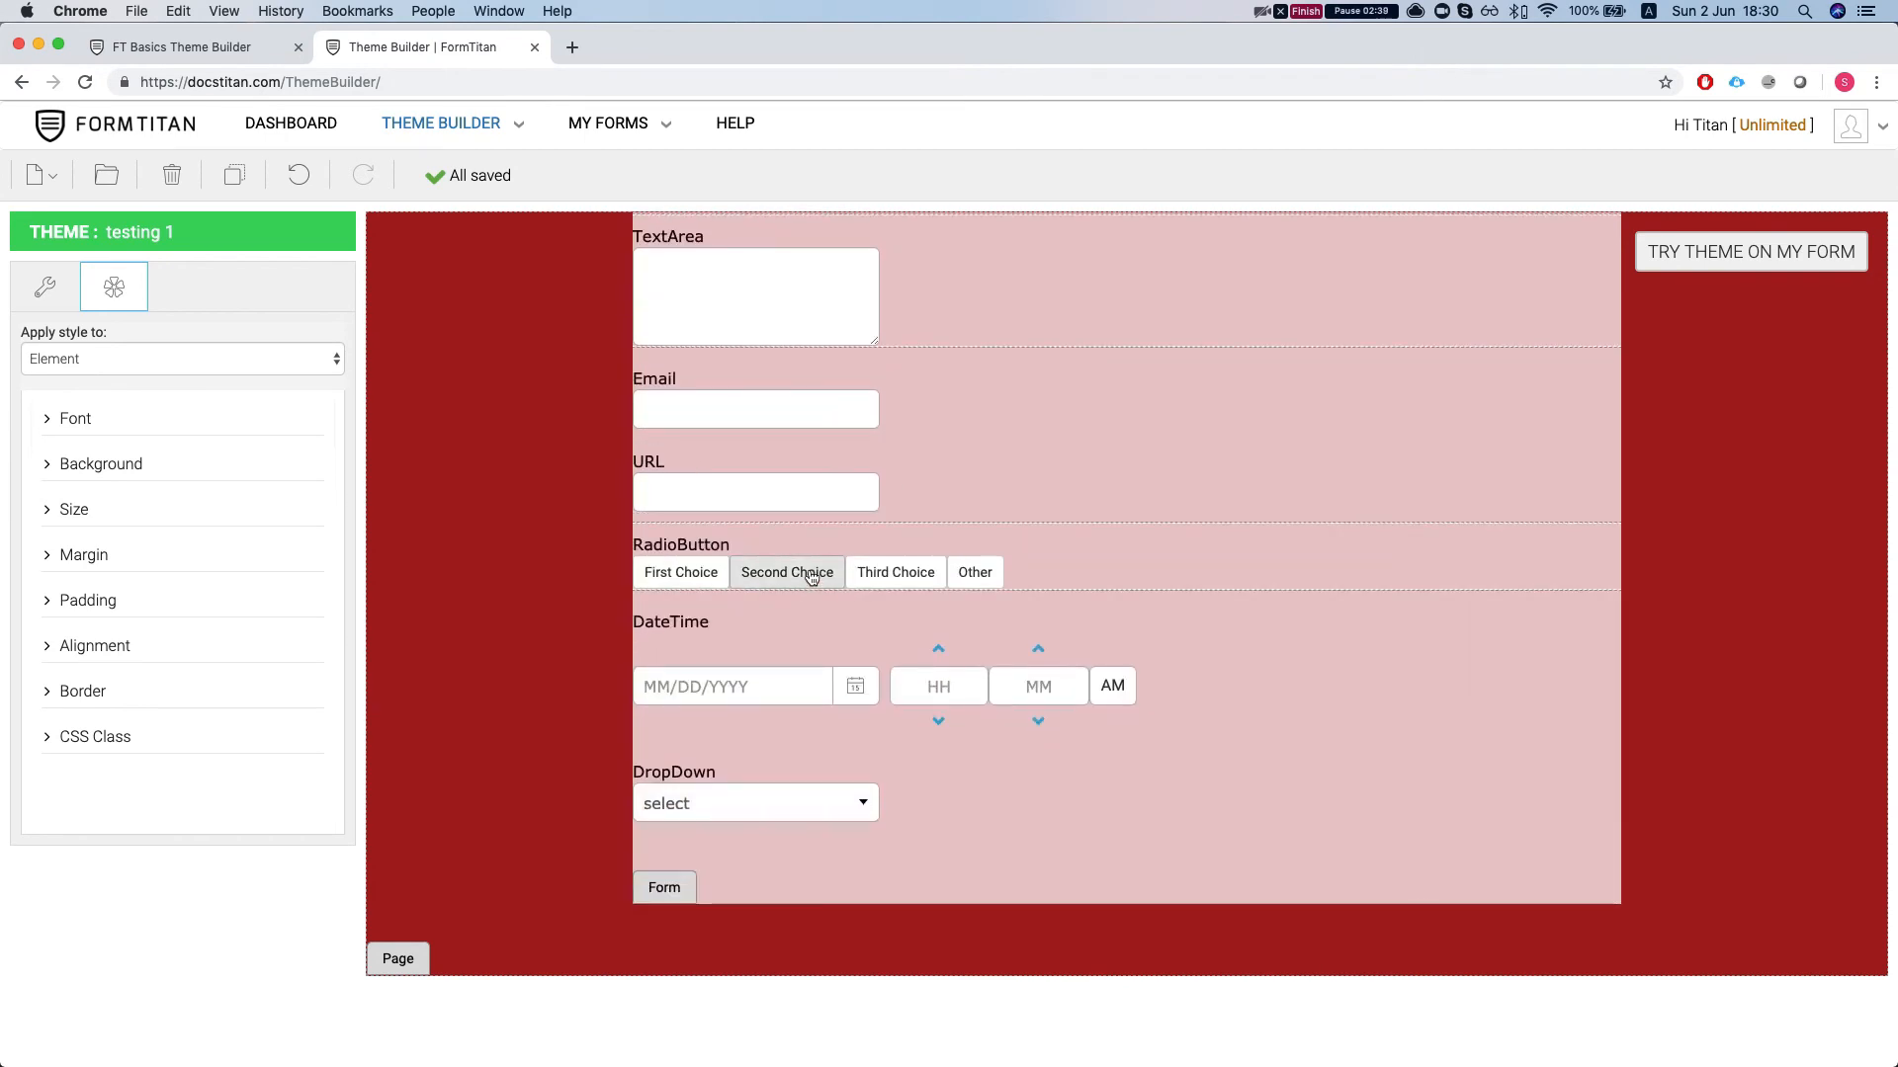
{"action": "scroll", "coordinate": [859, 726], "scroll_direction": "up", "scroll_amount": 3}
{"action": "scroll", "coordinate": [741, 787], "scroll_direction": "down", "scroll_amount": 3}
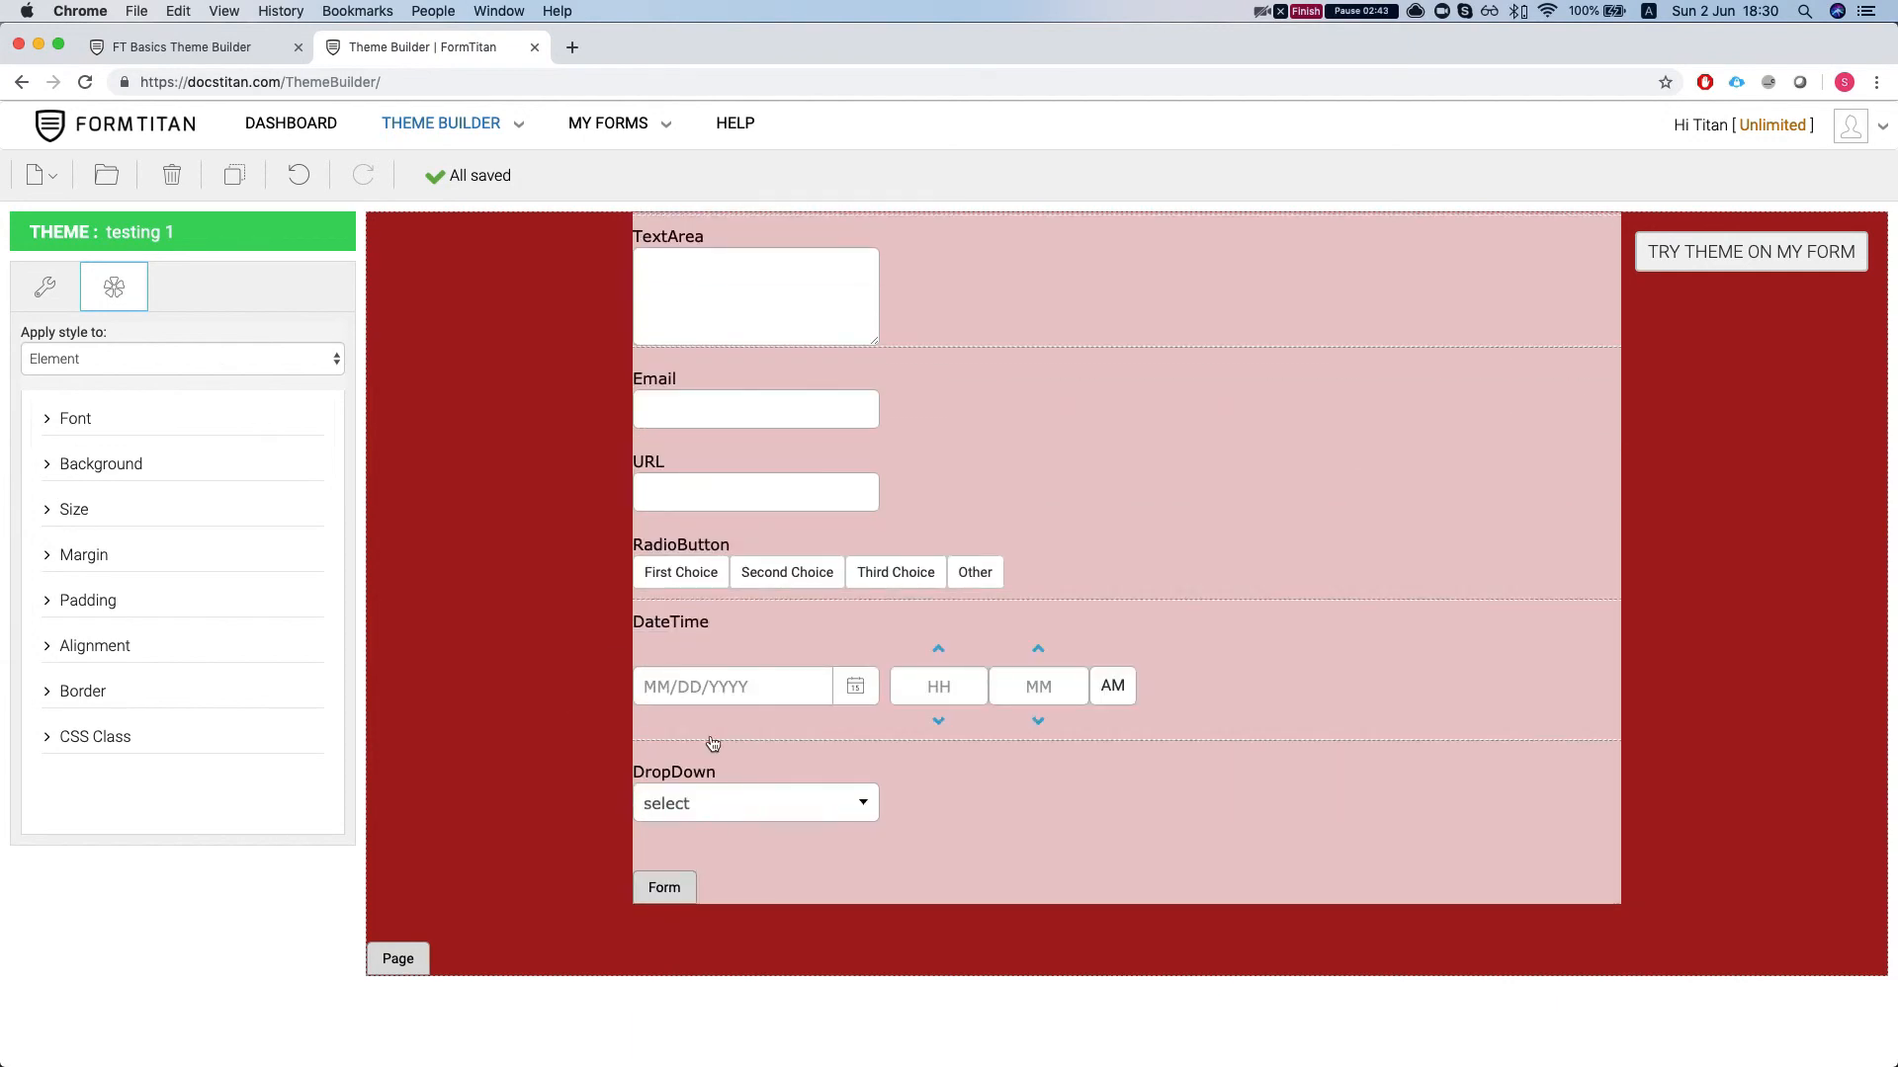
Set the background colour of the DropDown element to the preset green, rgb(9,195,8).
{"action": "left_click", "coordinate": [703, 816]}
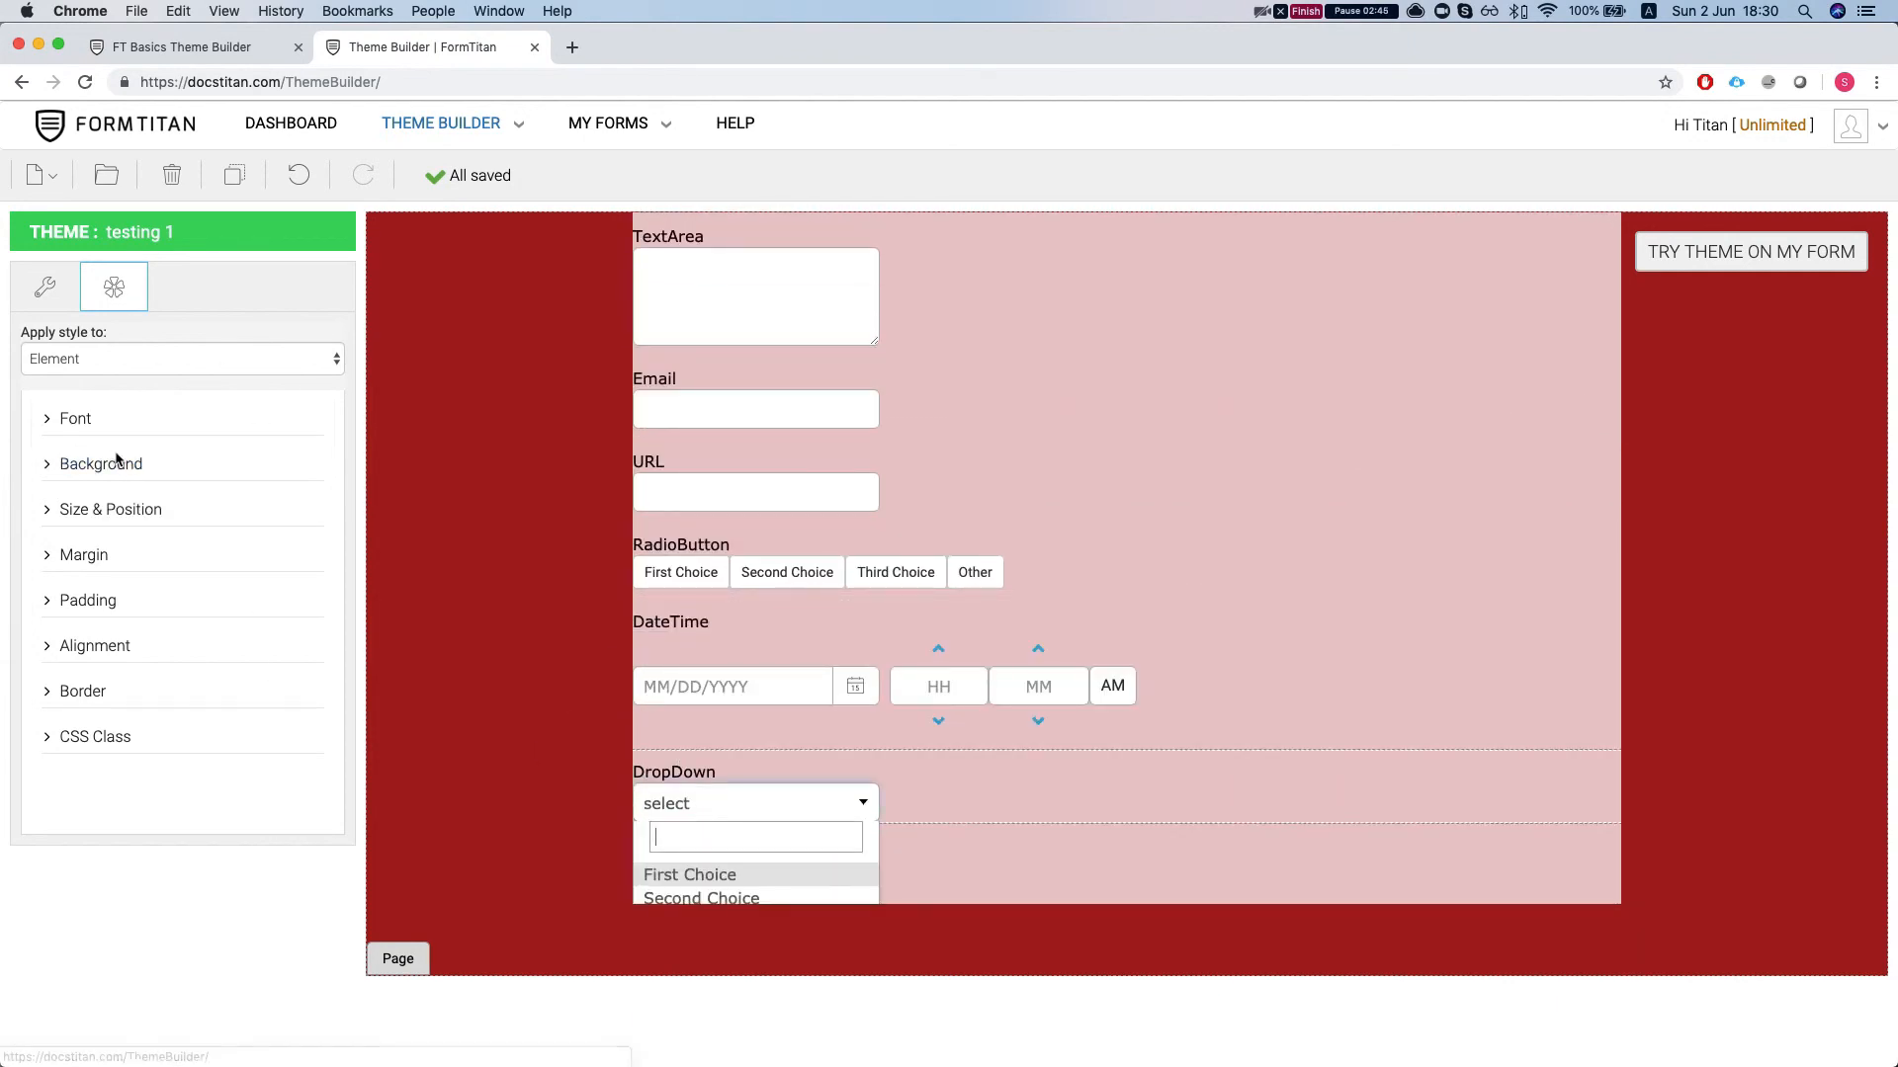
{"action": "scroll", "coordinate": [846, 794], "scroll_direction": "down", "scroll_amount": 2}
{"action": "scroll", "coordinate": [723, 746], "scroll_direction": "up", "scroll_amount": 2}
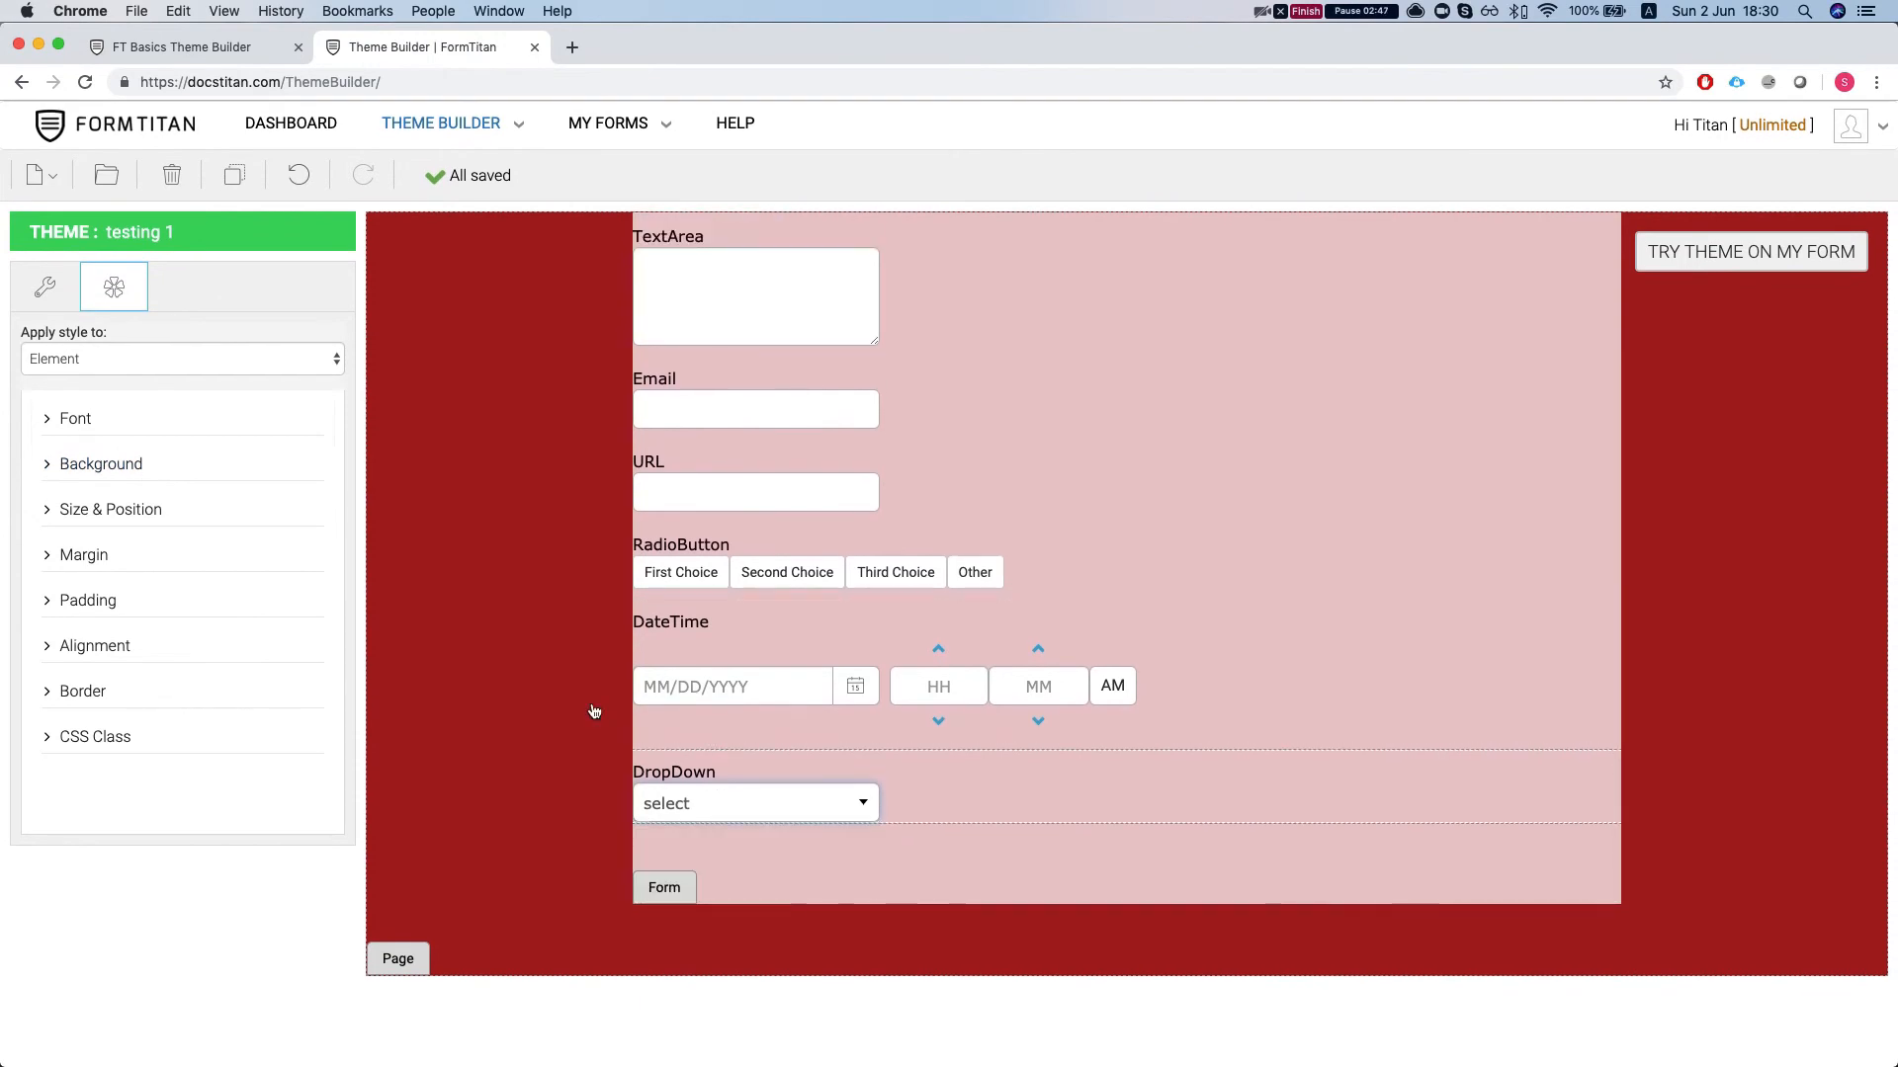
{"action": "left_click", "coordinate": [107, 467]}
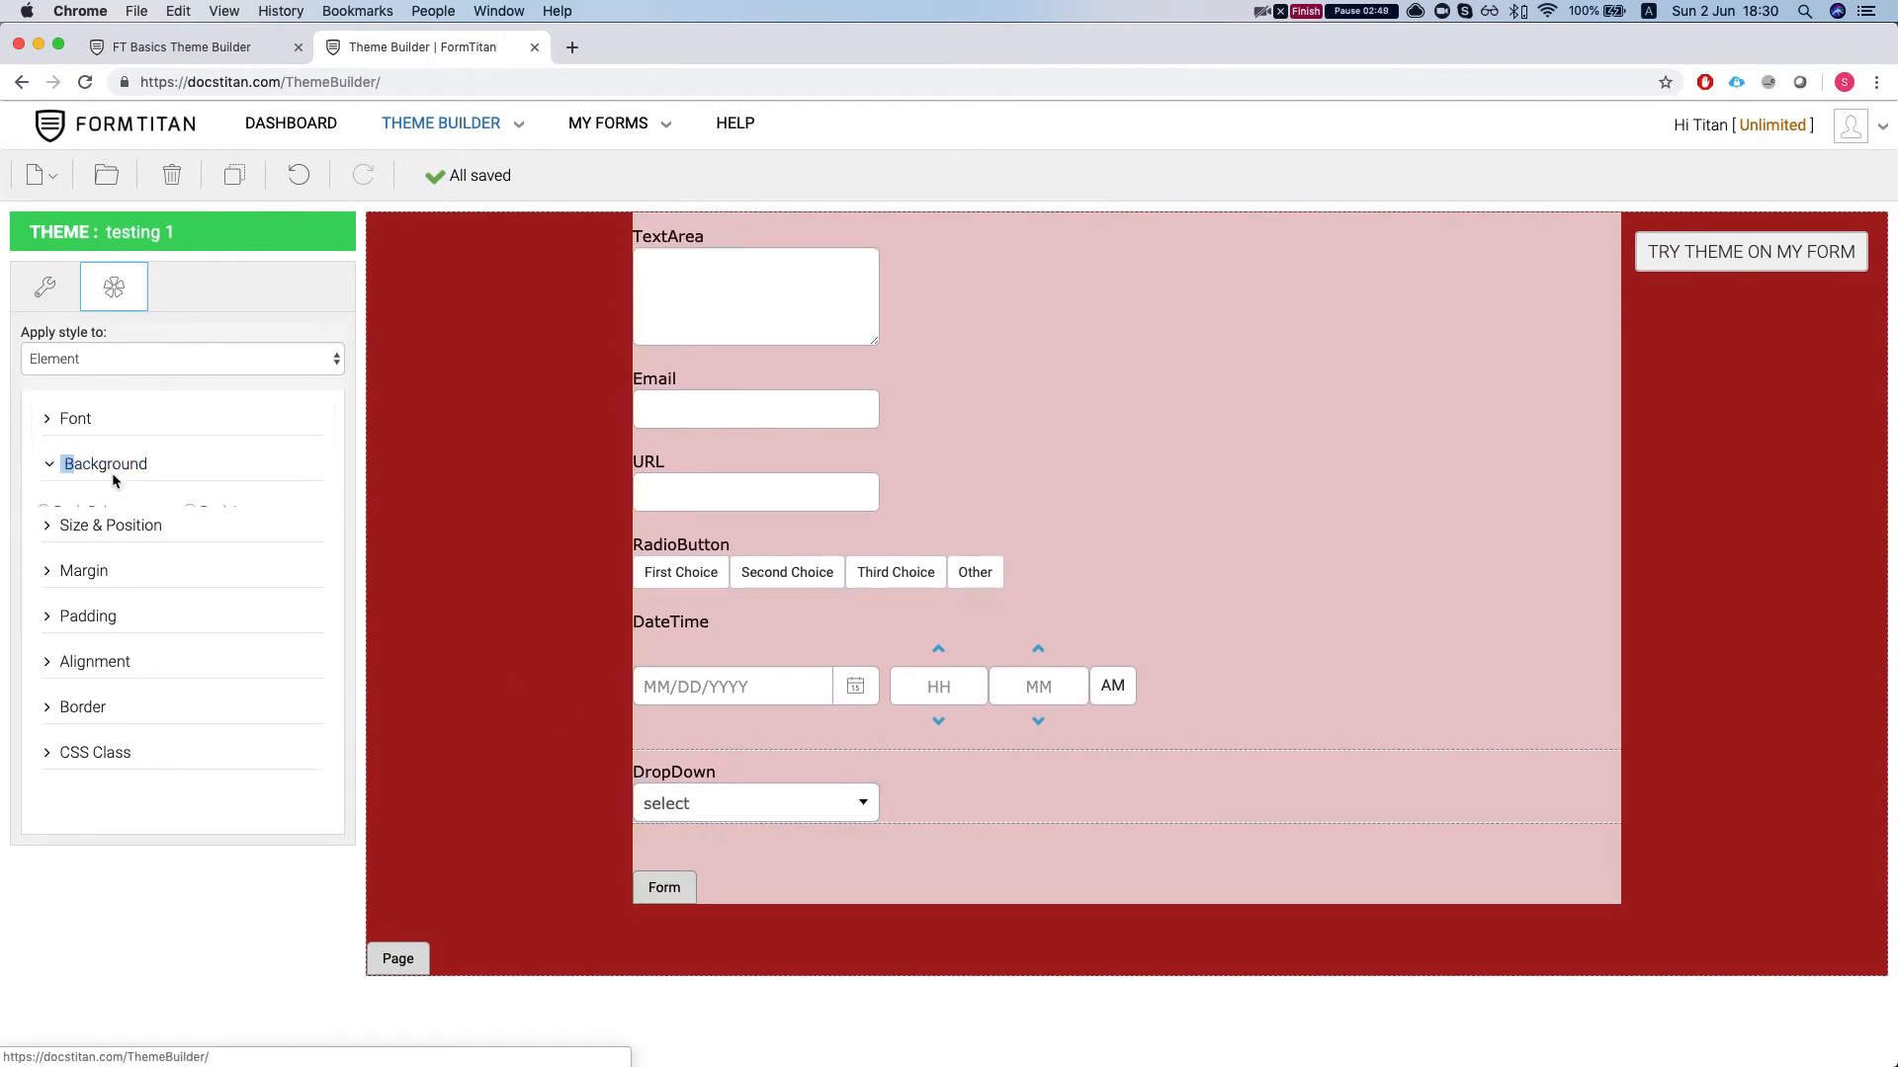
{"action": "left_click_drag", "start_coordinate": [86, 655], "coordinate": [136, 716]}
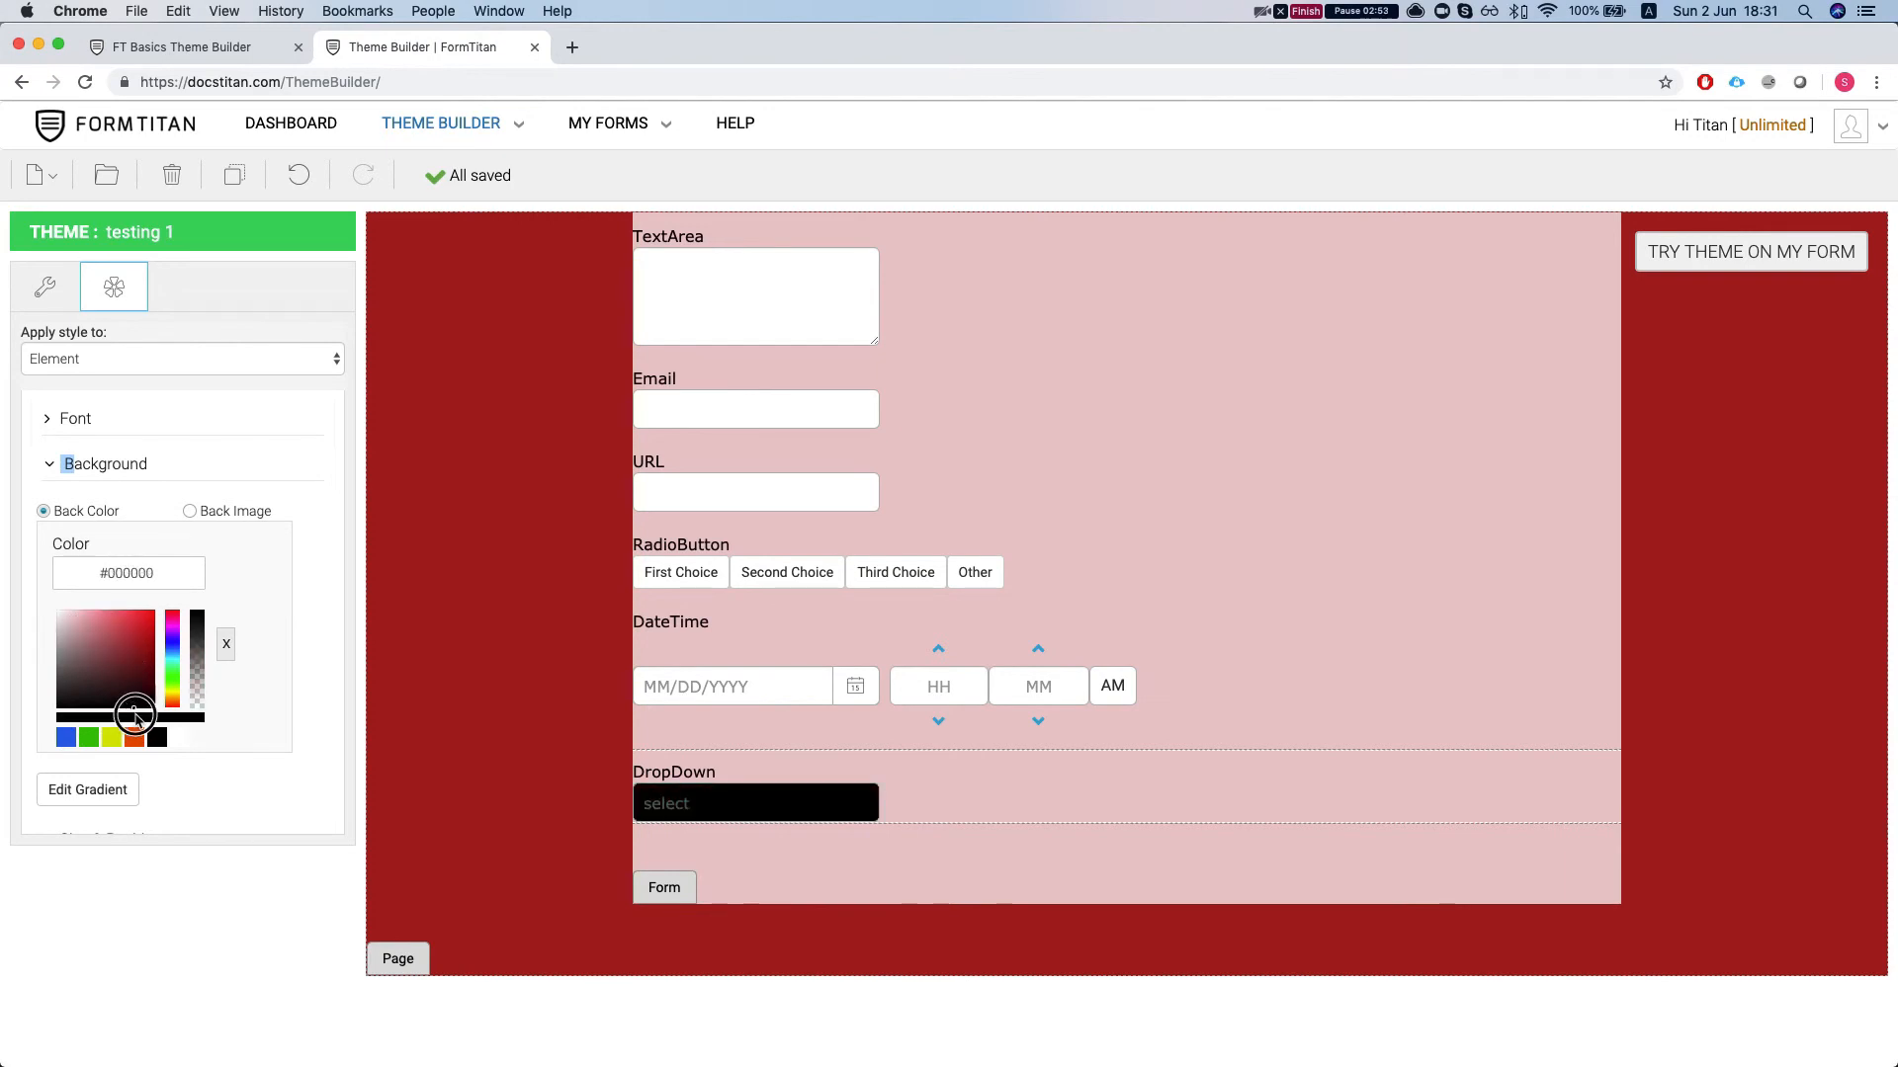
{"action": "left_click", "coordinate": [89, 739]}
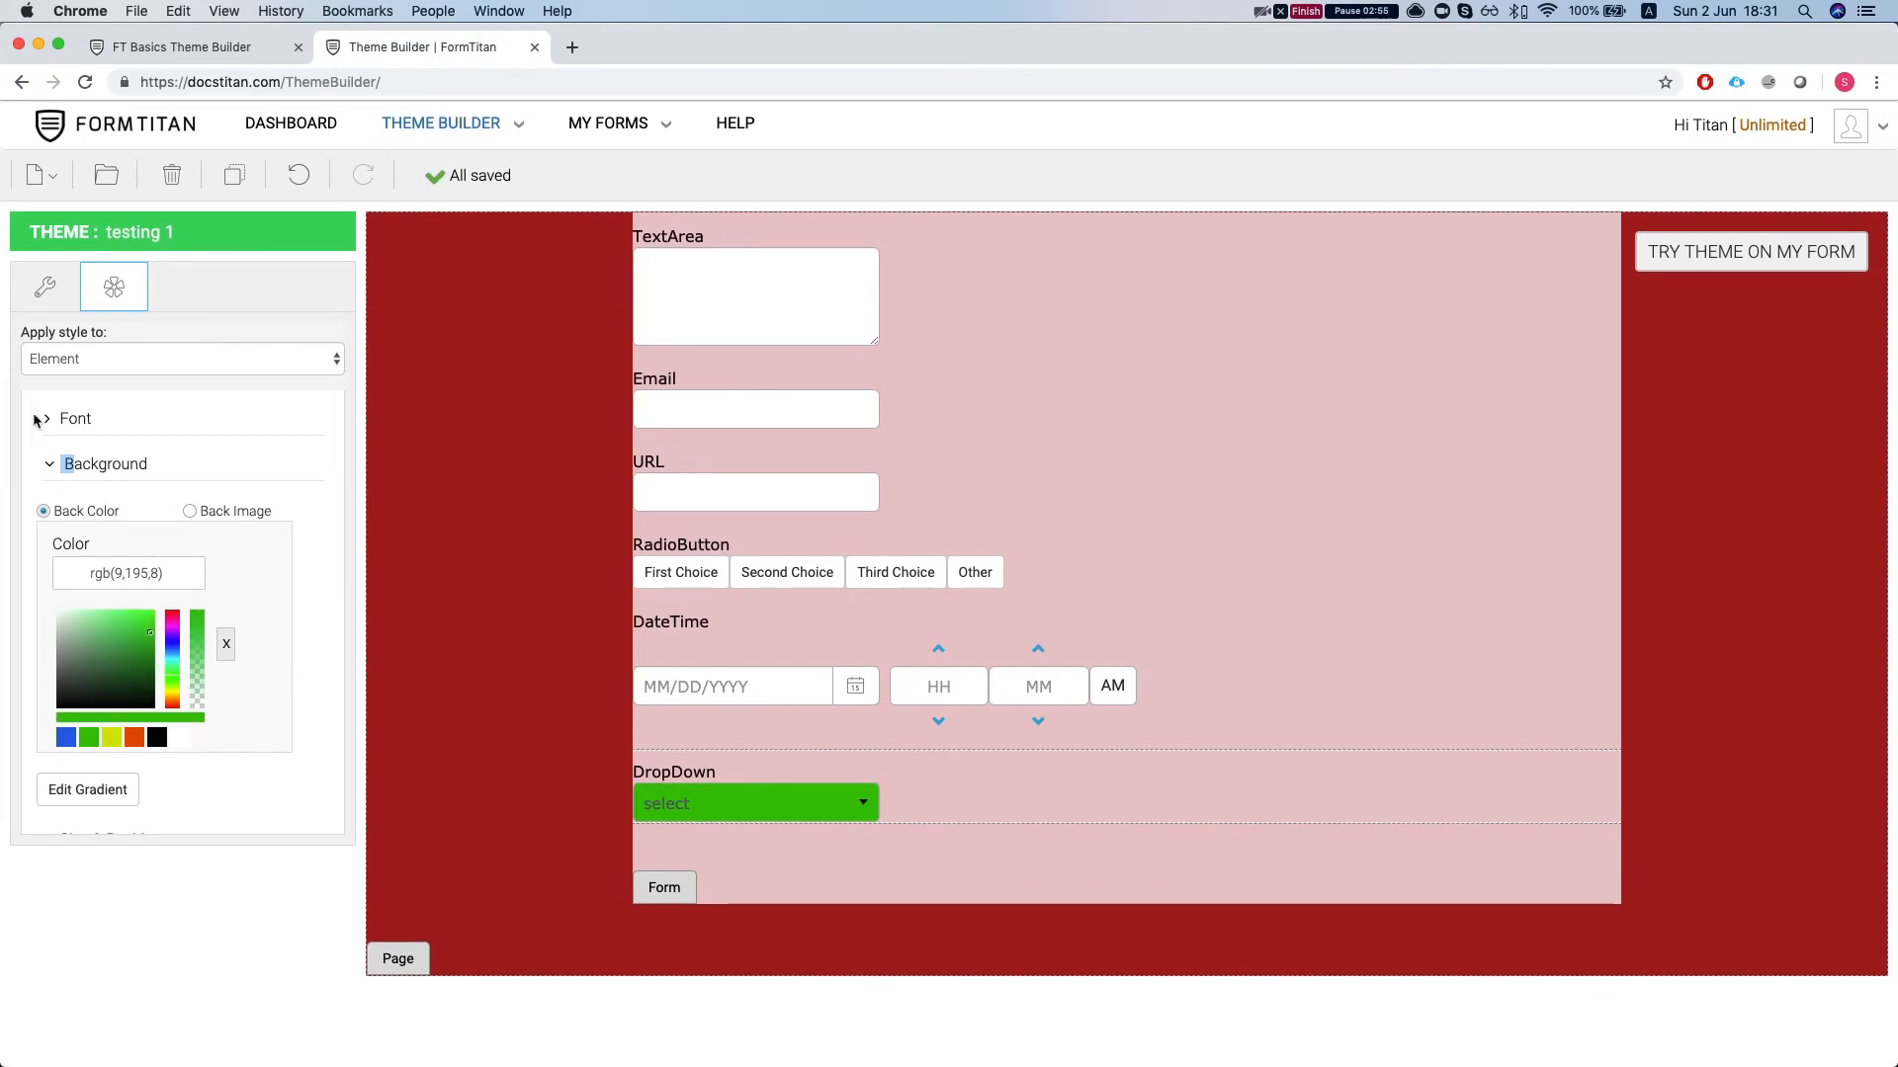
Set the font family of the URL element to Times New Roman.
{"action": "left_click", "coordinate": [760, 491]}
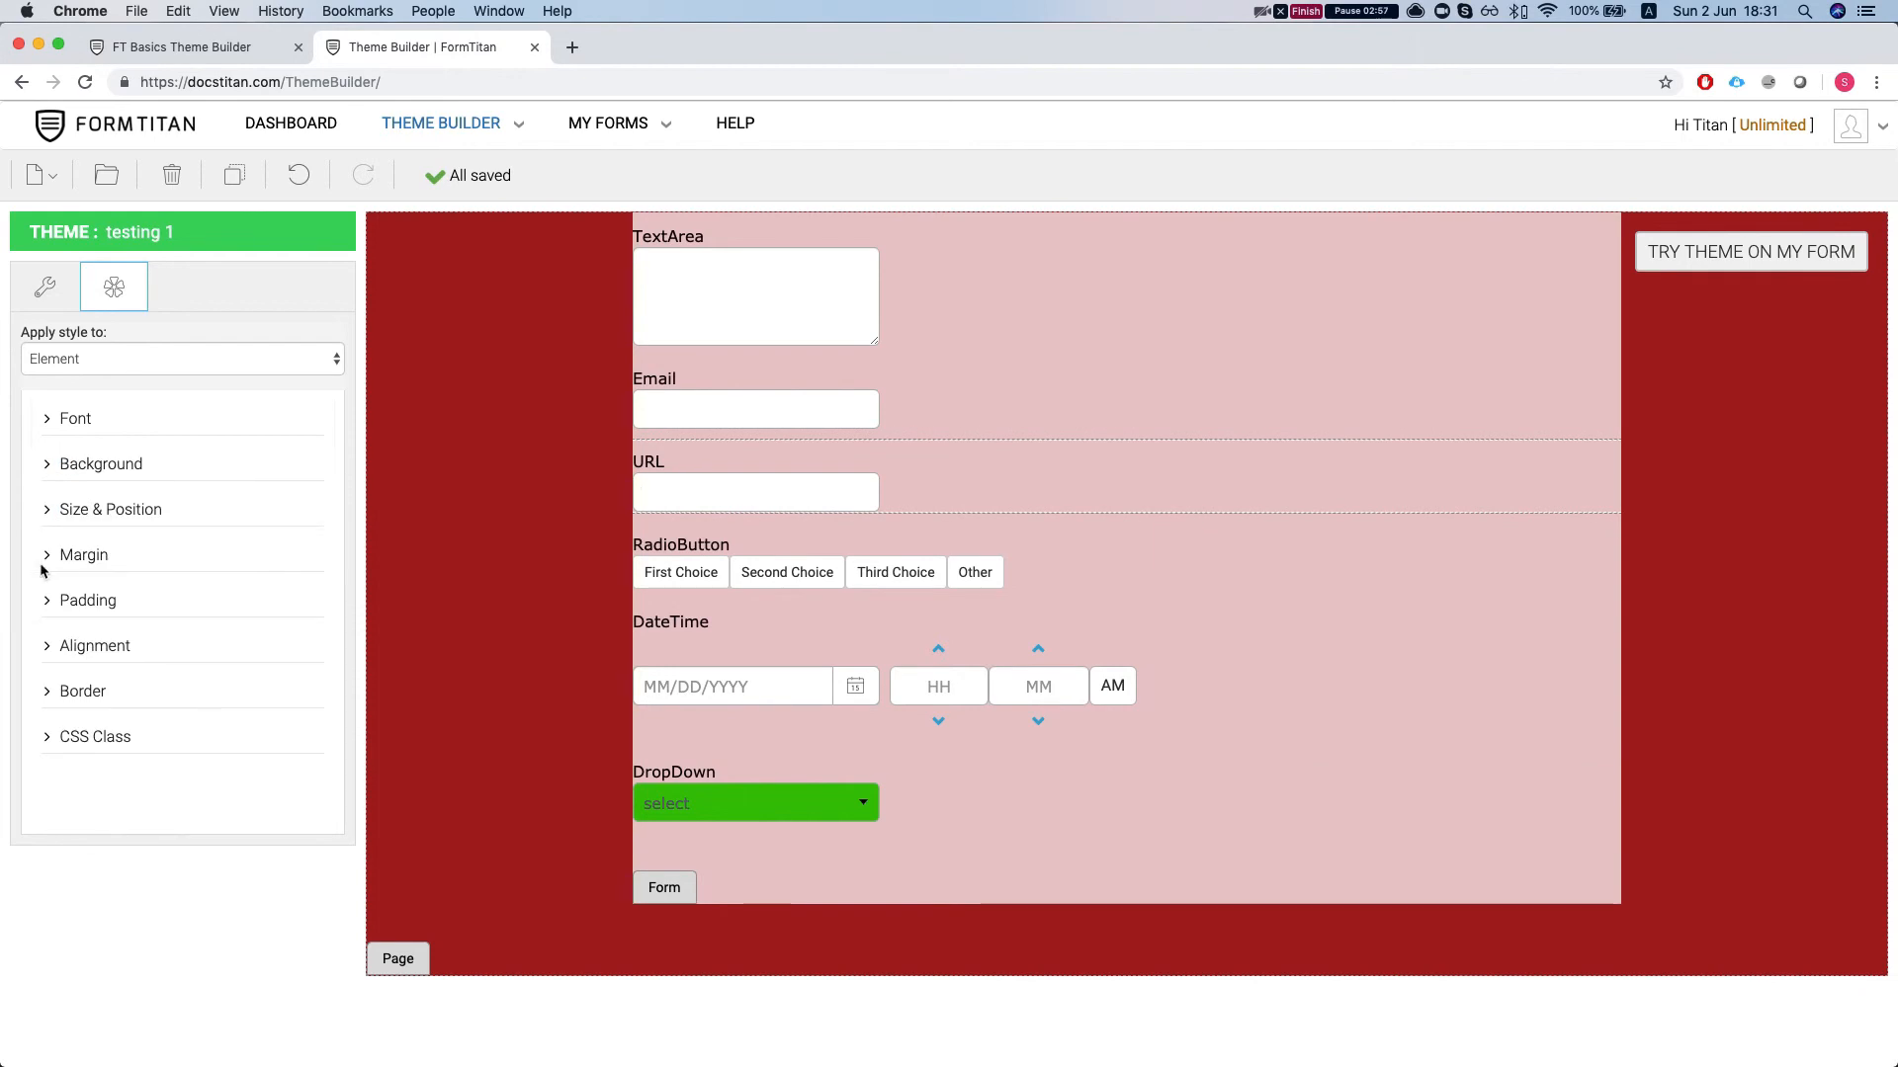
{"action": "left_click", "coordinate": [79, 421]}
{"action": "left_click", "coordinate": [163, 491]}
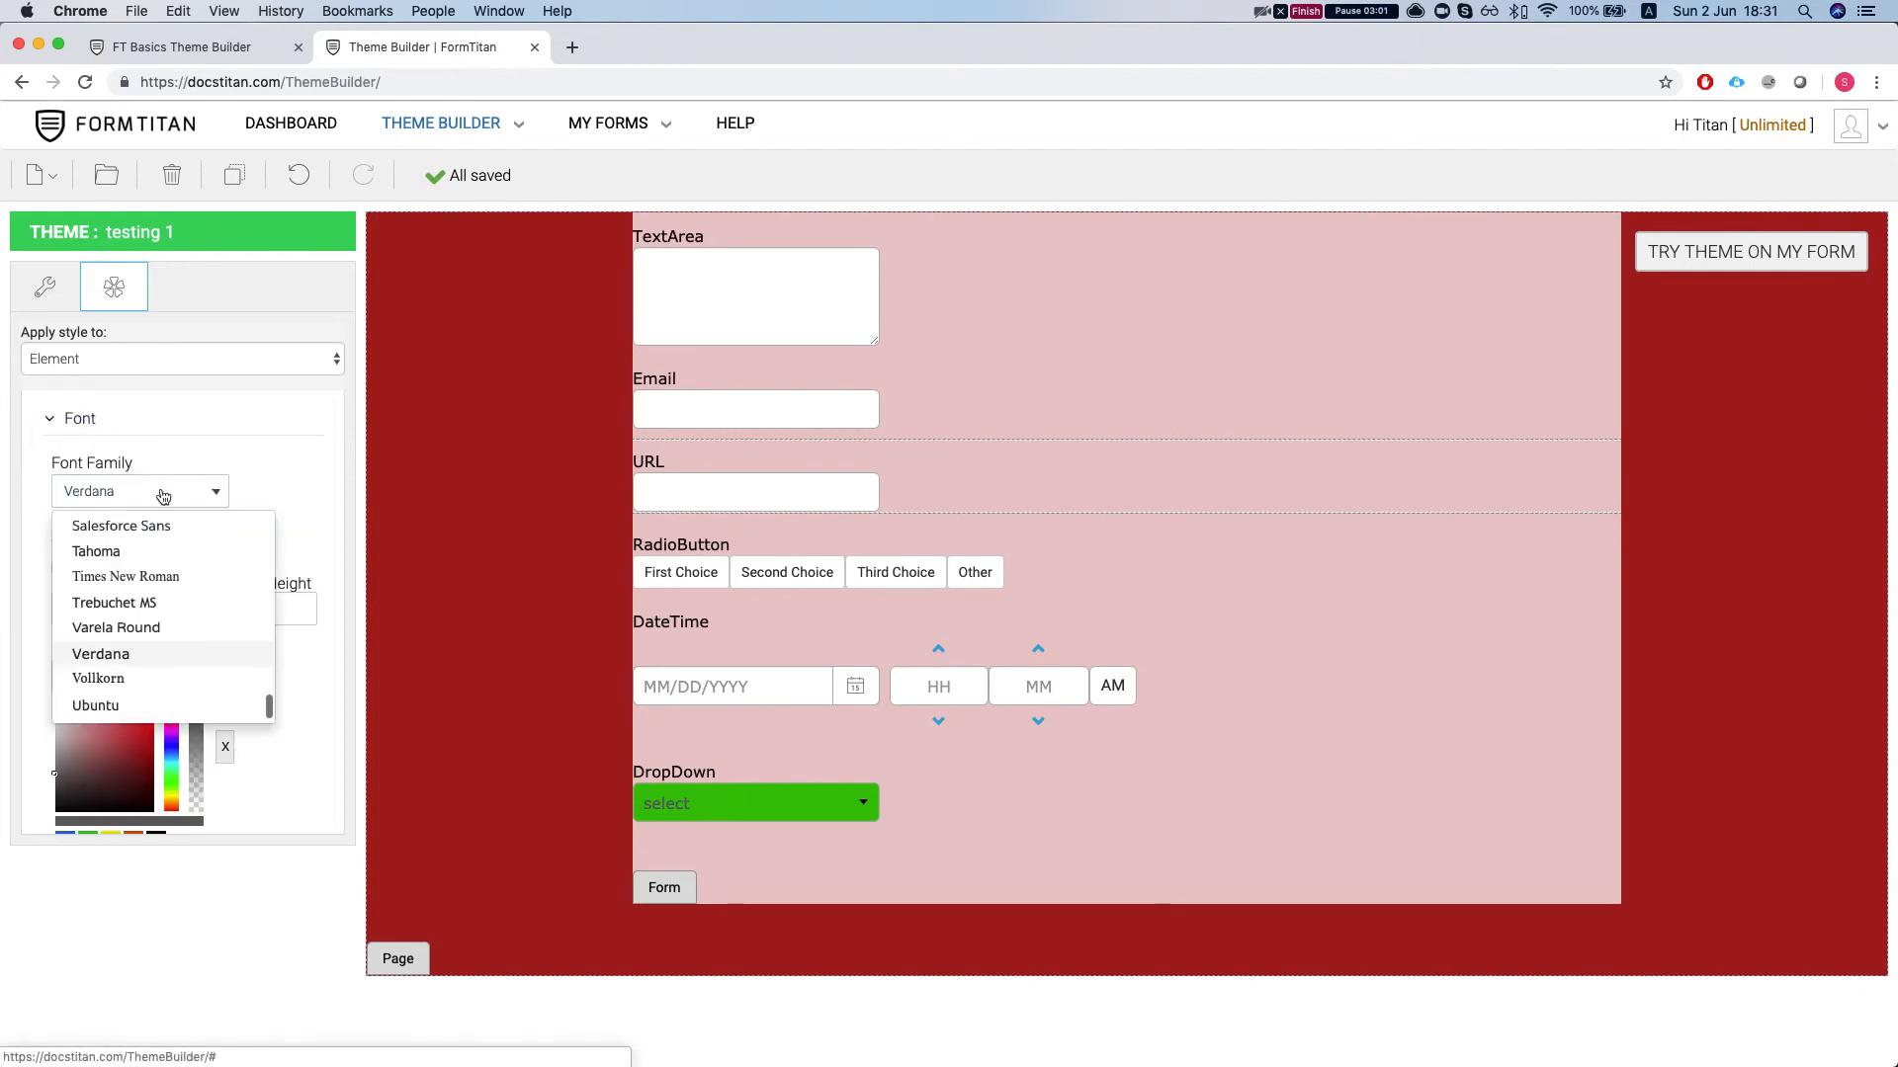
{"action": "left_click", "coordinate": [290, 524]}
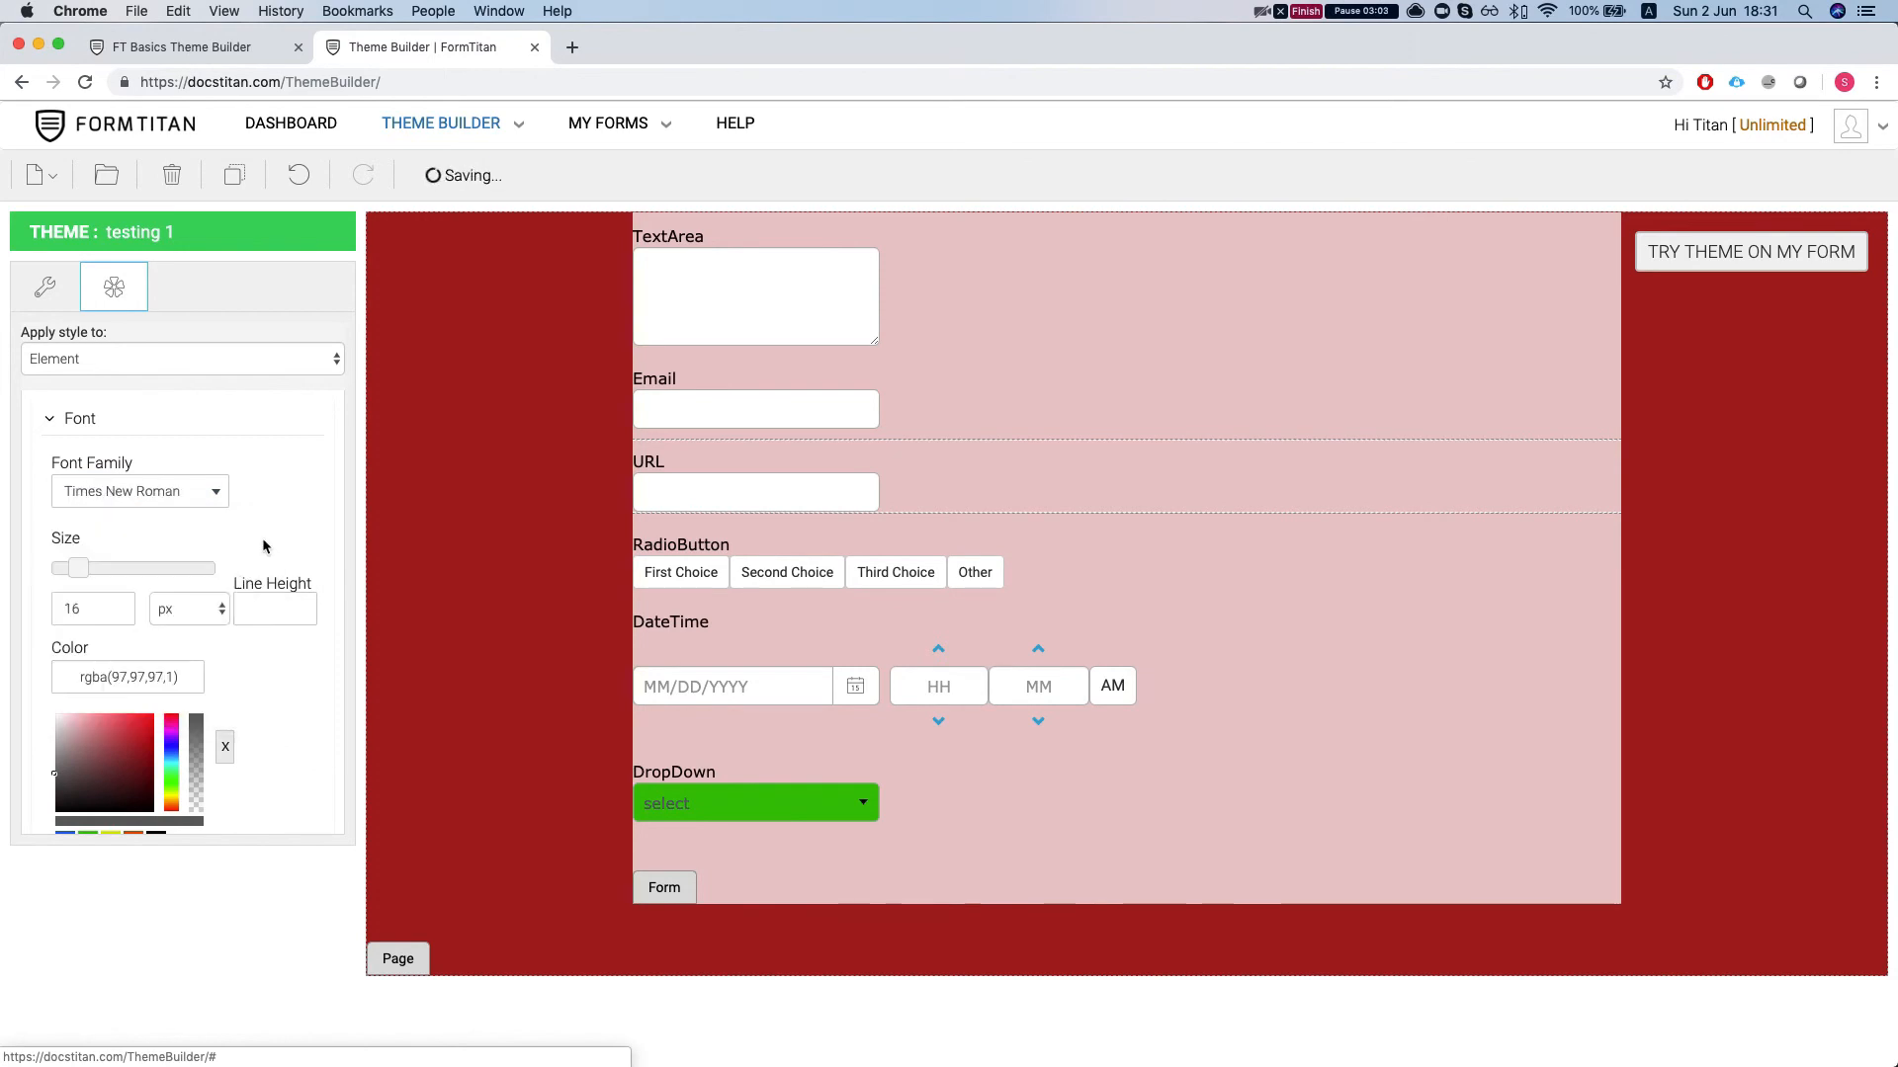
Apply styling to the URL field's label and give it a dusty pink background, #b88c8c.
{"action": "left_click", "coordinate": [107, 358]}
{"action": "left_click", "coordinate": [109, 380]}
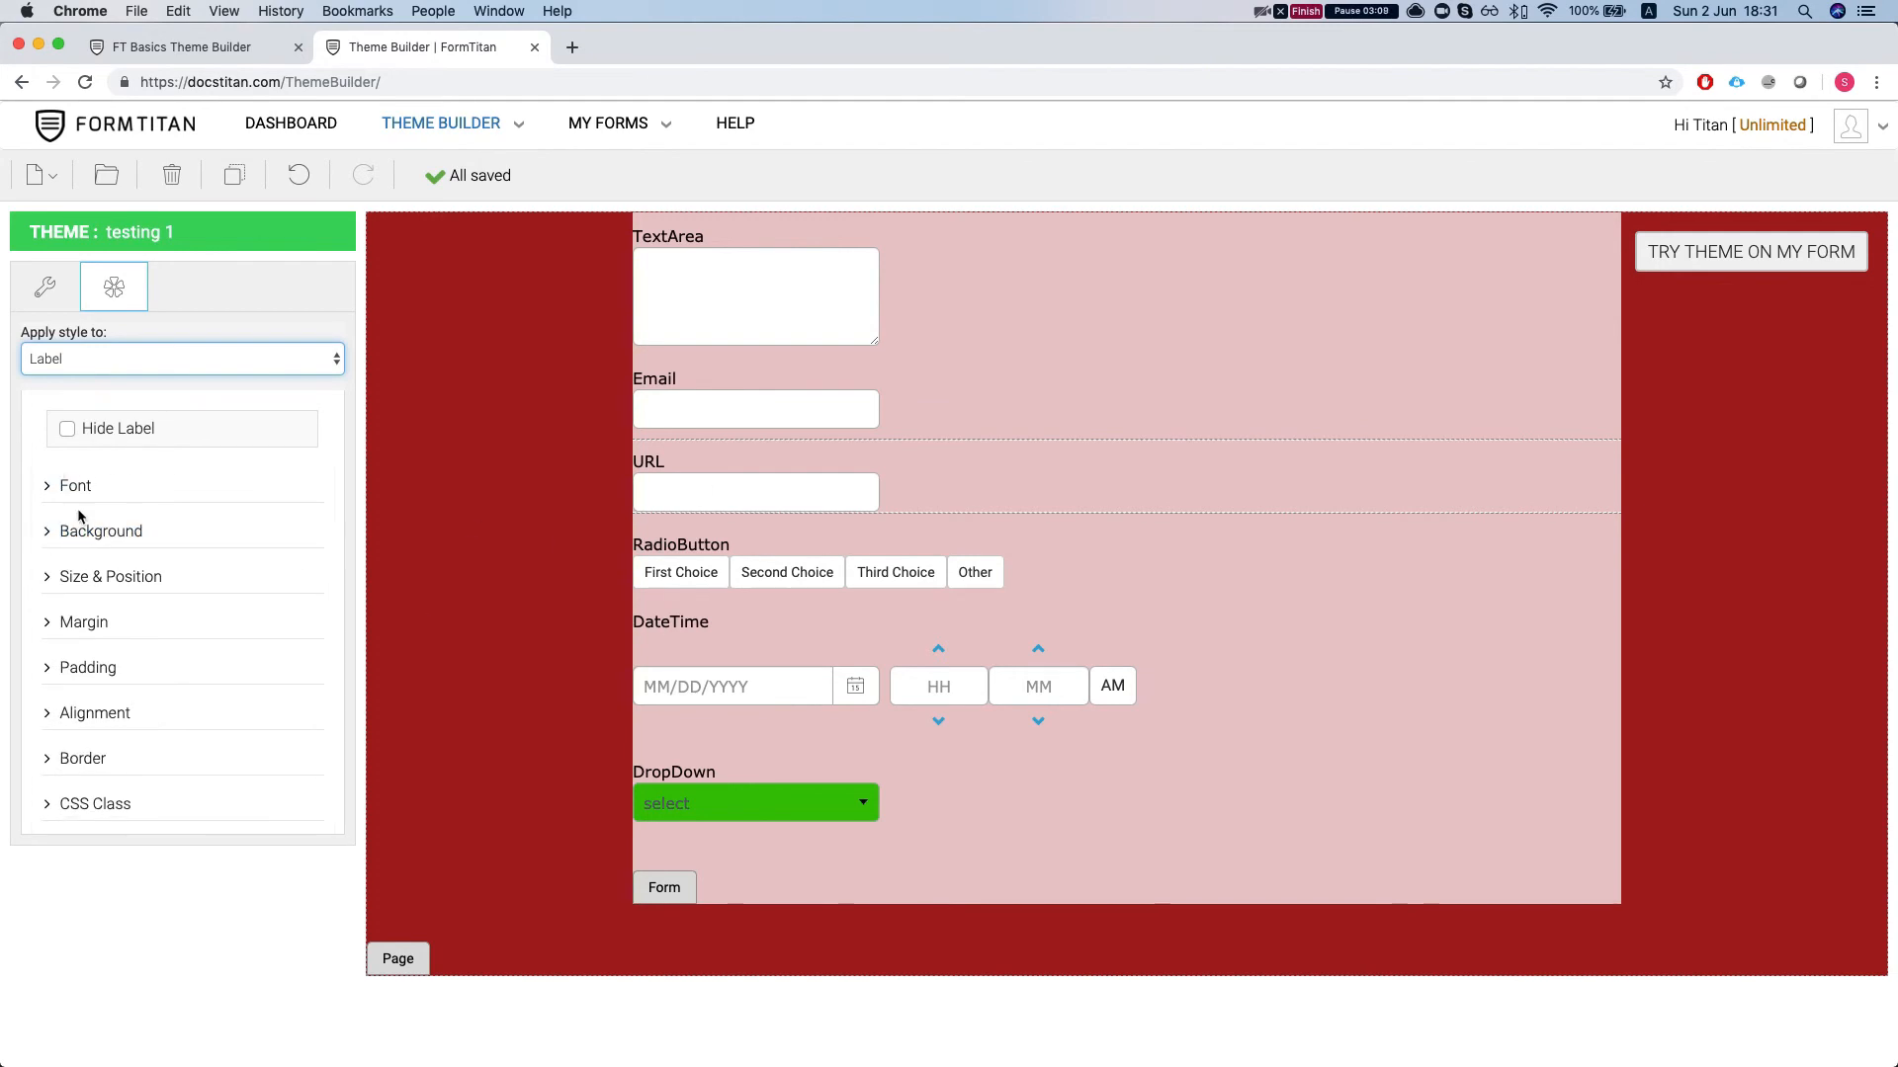
{"action": "left_click", "coordinate": [101, 531]}
{"action": "mouse_move", "coordinate": [98, 698]}
{"action": "left_mouse_down"}
{"action": "mouse_move", "coordinate": [127, 704]}
{"action": "mouse_move", "coordinate": [95, 695]}
{"action": "mouse_move", "coordinate": [120, 766]}
{"action": "mouse_move", "coordinate": [155, 777]}
{"action": "mouse_move", "coordinate": [98, 670]}
{"action": "mouse_move", "coordinate": [81, 707]}
{"action": "left_mouse_up"}
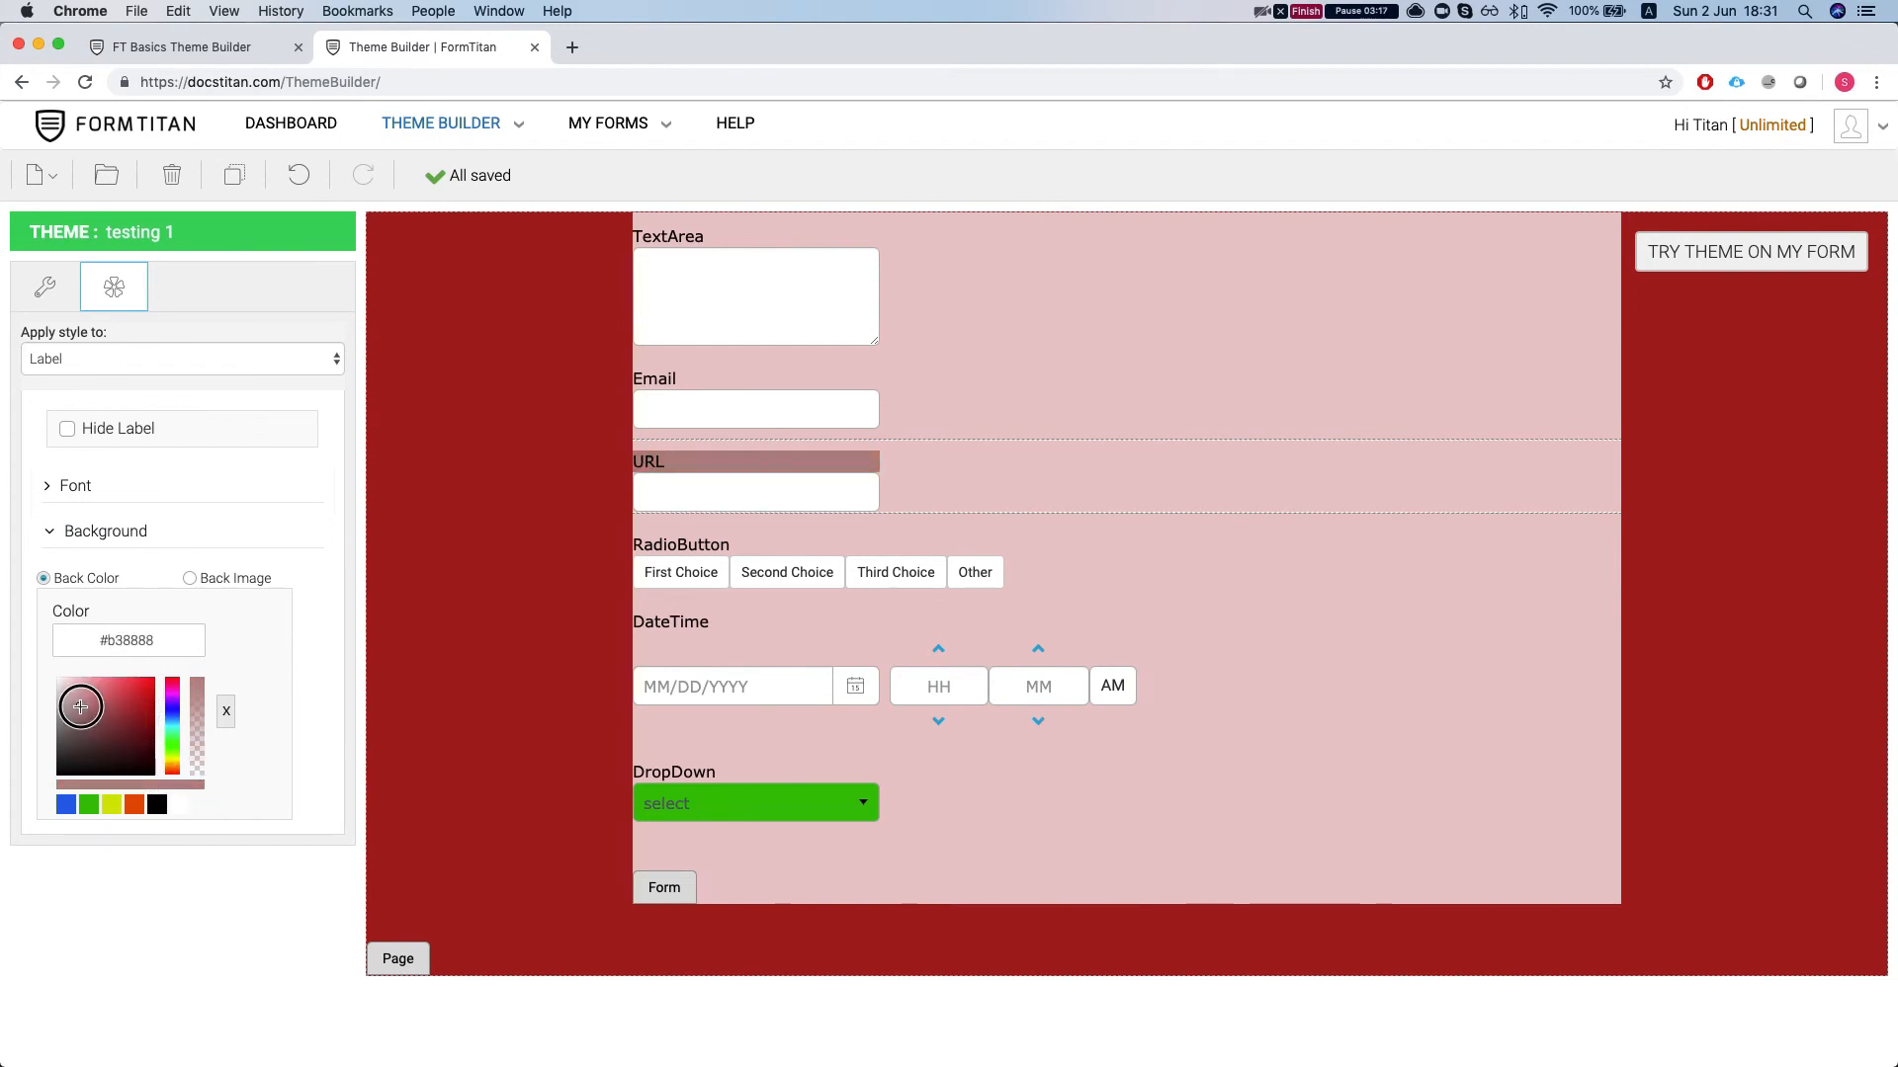
{"action": "scroll", "coordinate": [178, 633], "scroll_direction": "down", "scroll_amount": 5}
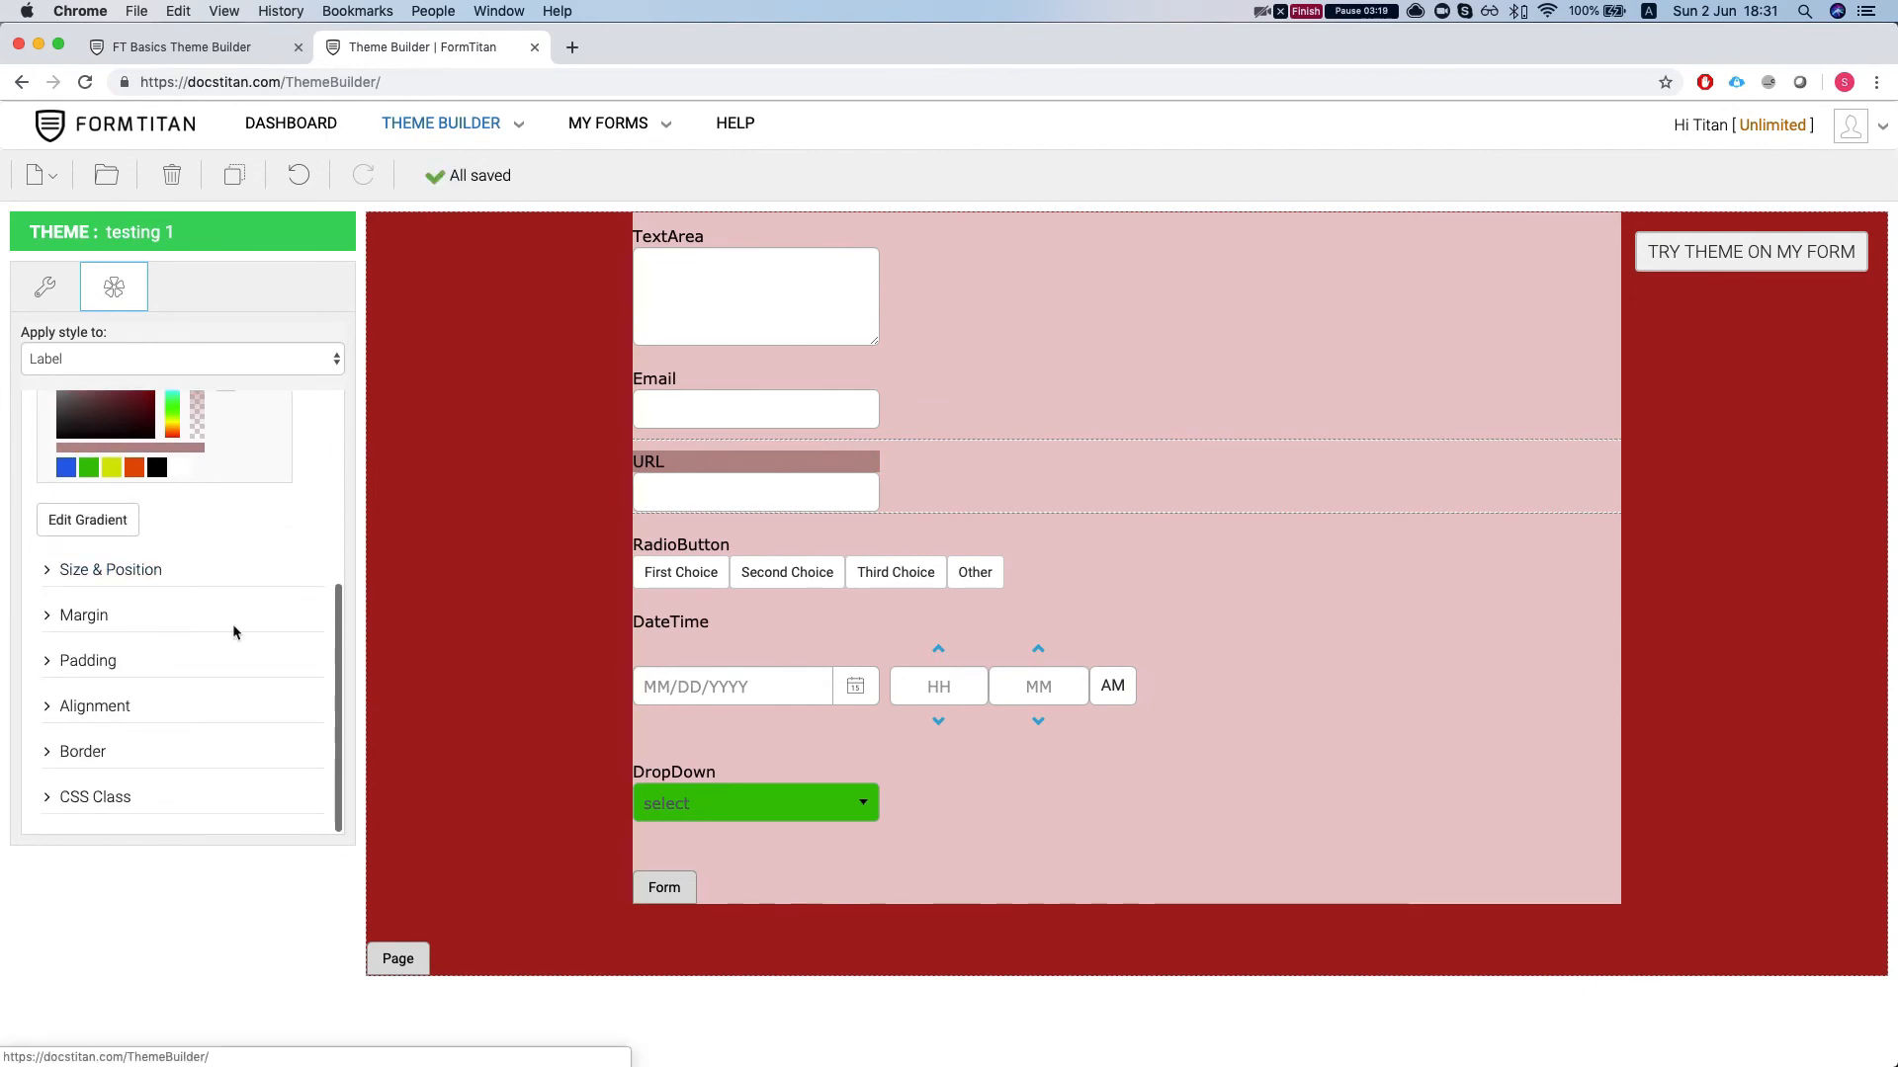
{"action": "scroll", "coordinate": [139, 524], "scroll_direction": "up", "scroll_amount": 5}
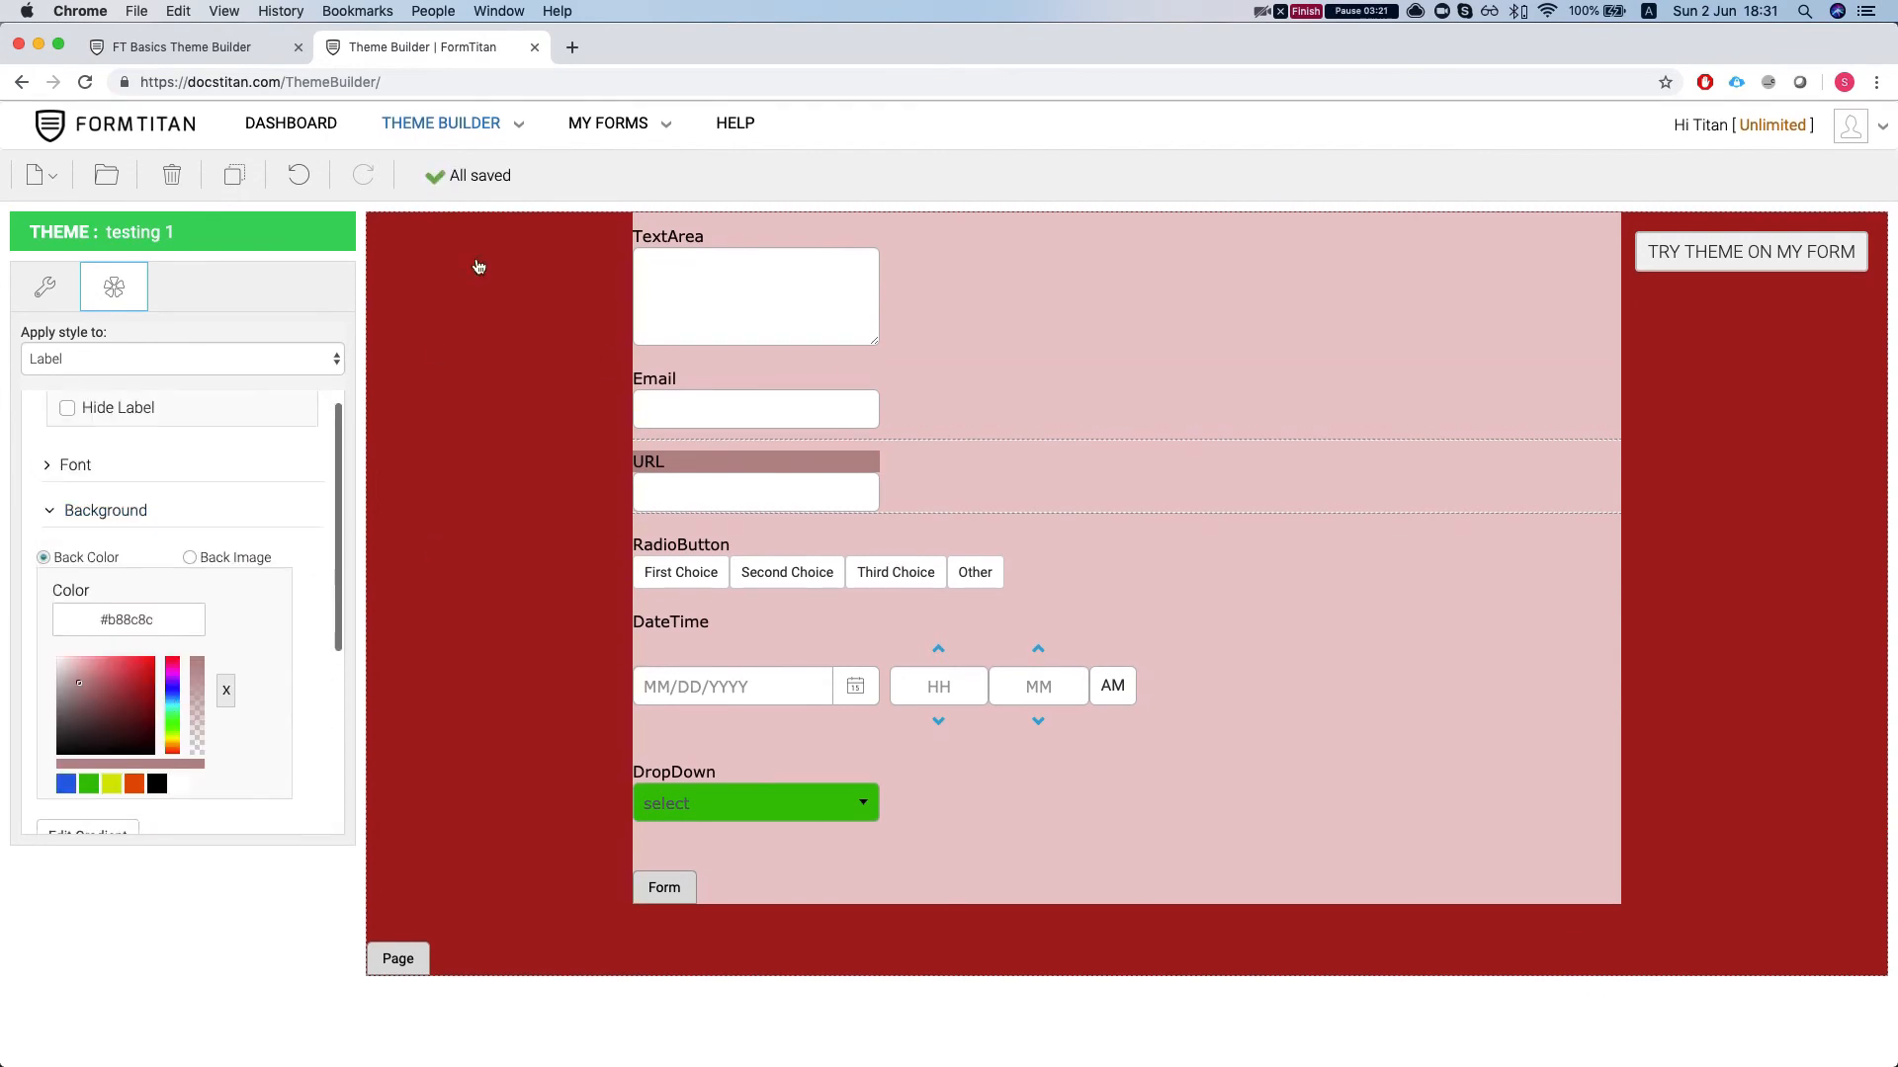
Set the background colour of the TextArea element to light green, #7feb83.
{"action": "scroll", "coordinate": [692, 474], "scroll_direction": "up", "scroll_amount": 5}
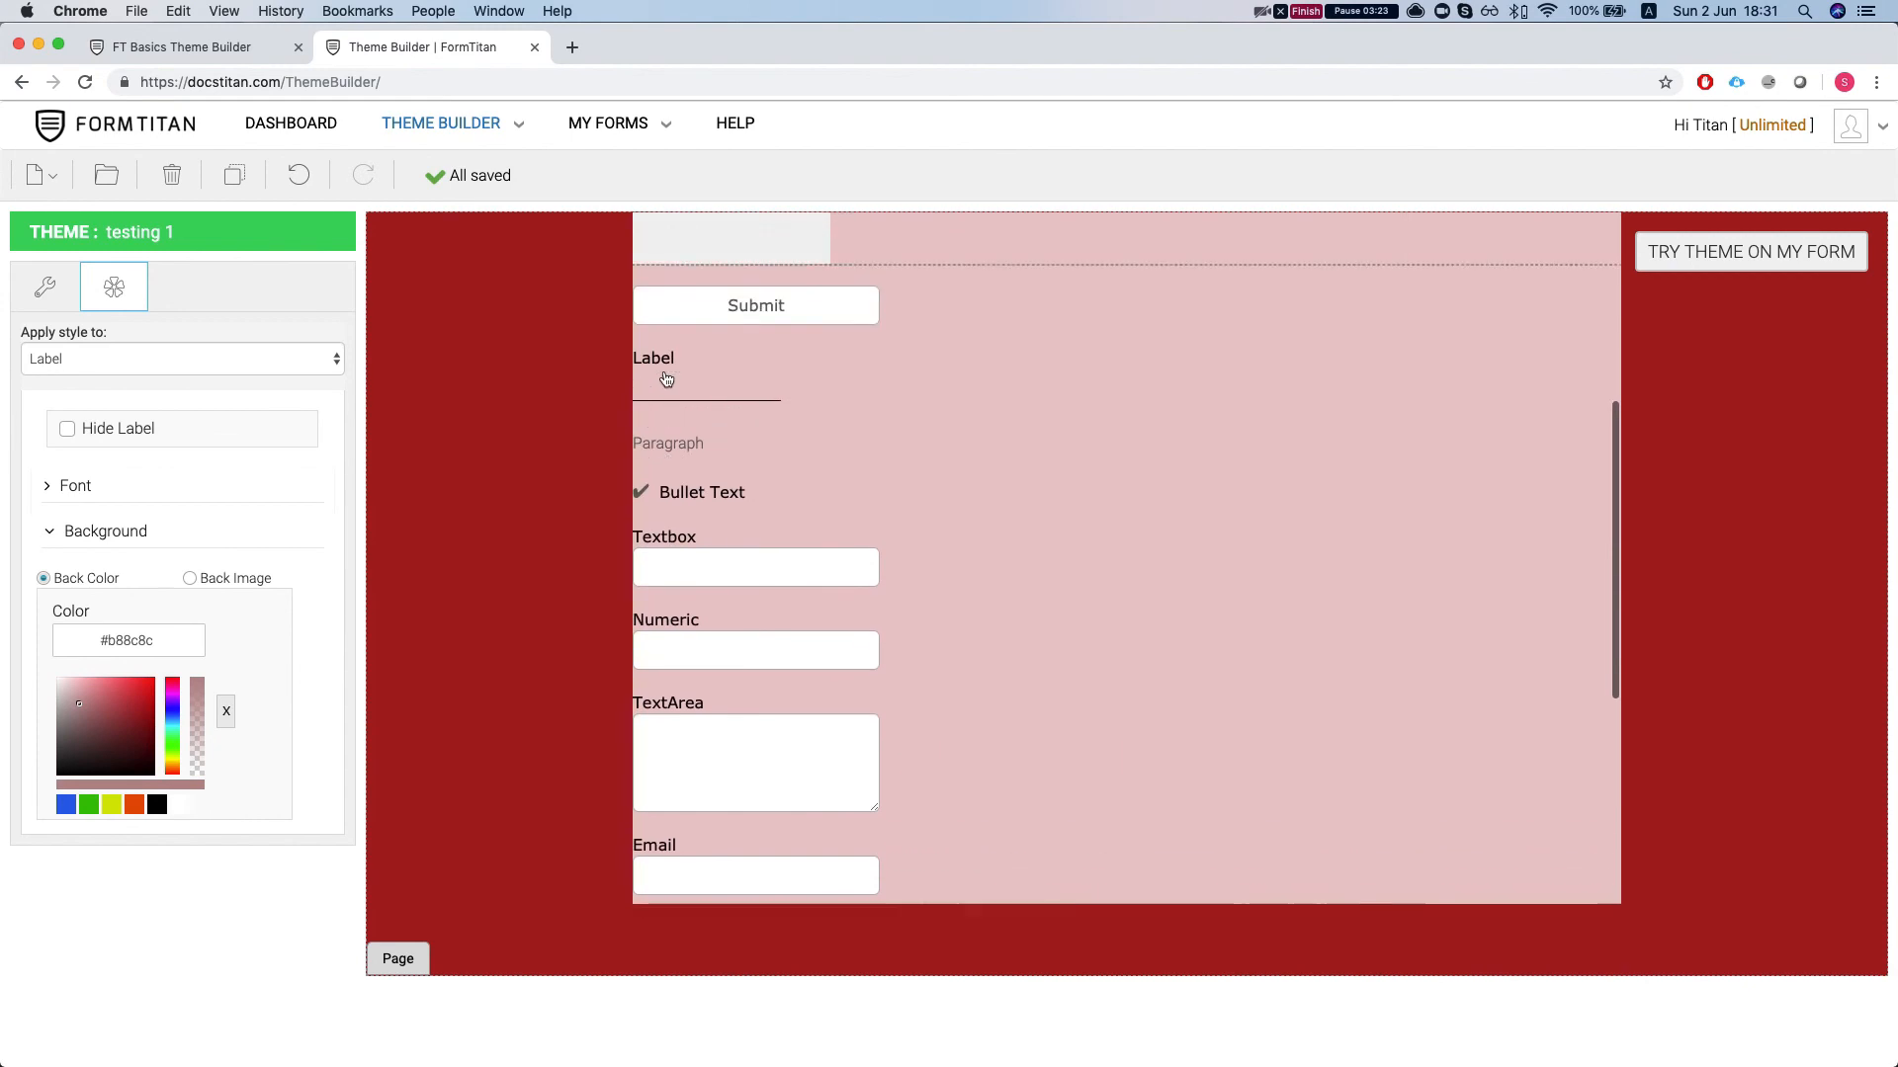
{"action": "left_click", "coordinate": [691, 563]}
{"action": "left_click", "coordinate": [65, 463]}
{"action": "left_click_drag", "start_coordinate": [93, 627], "coordinate": [101, 618]}
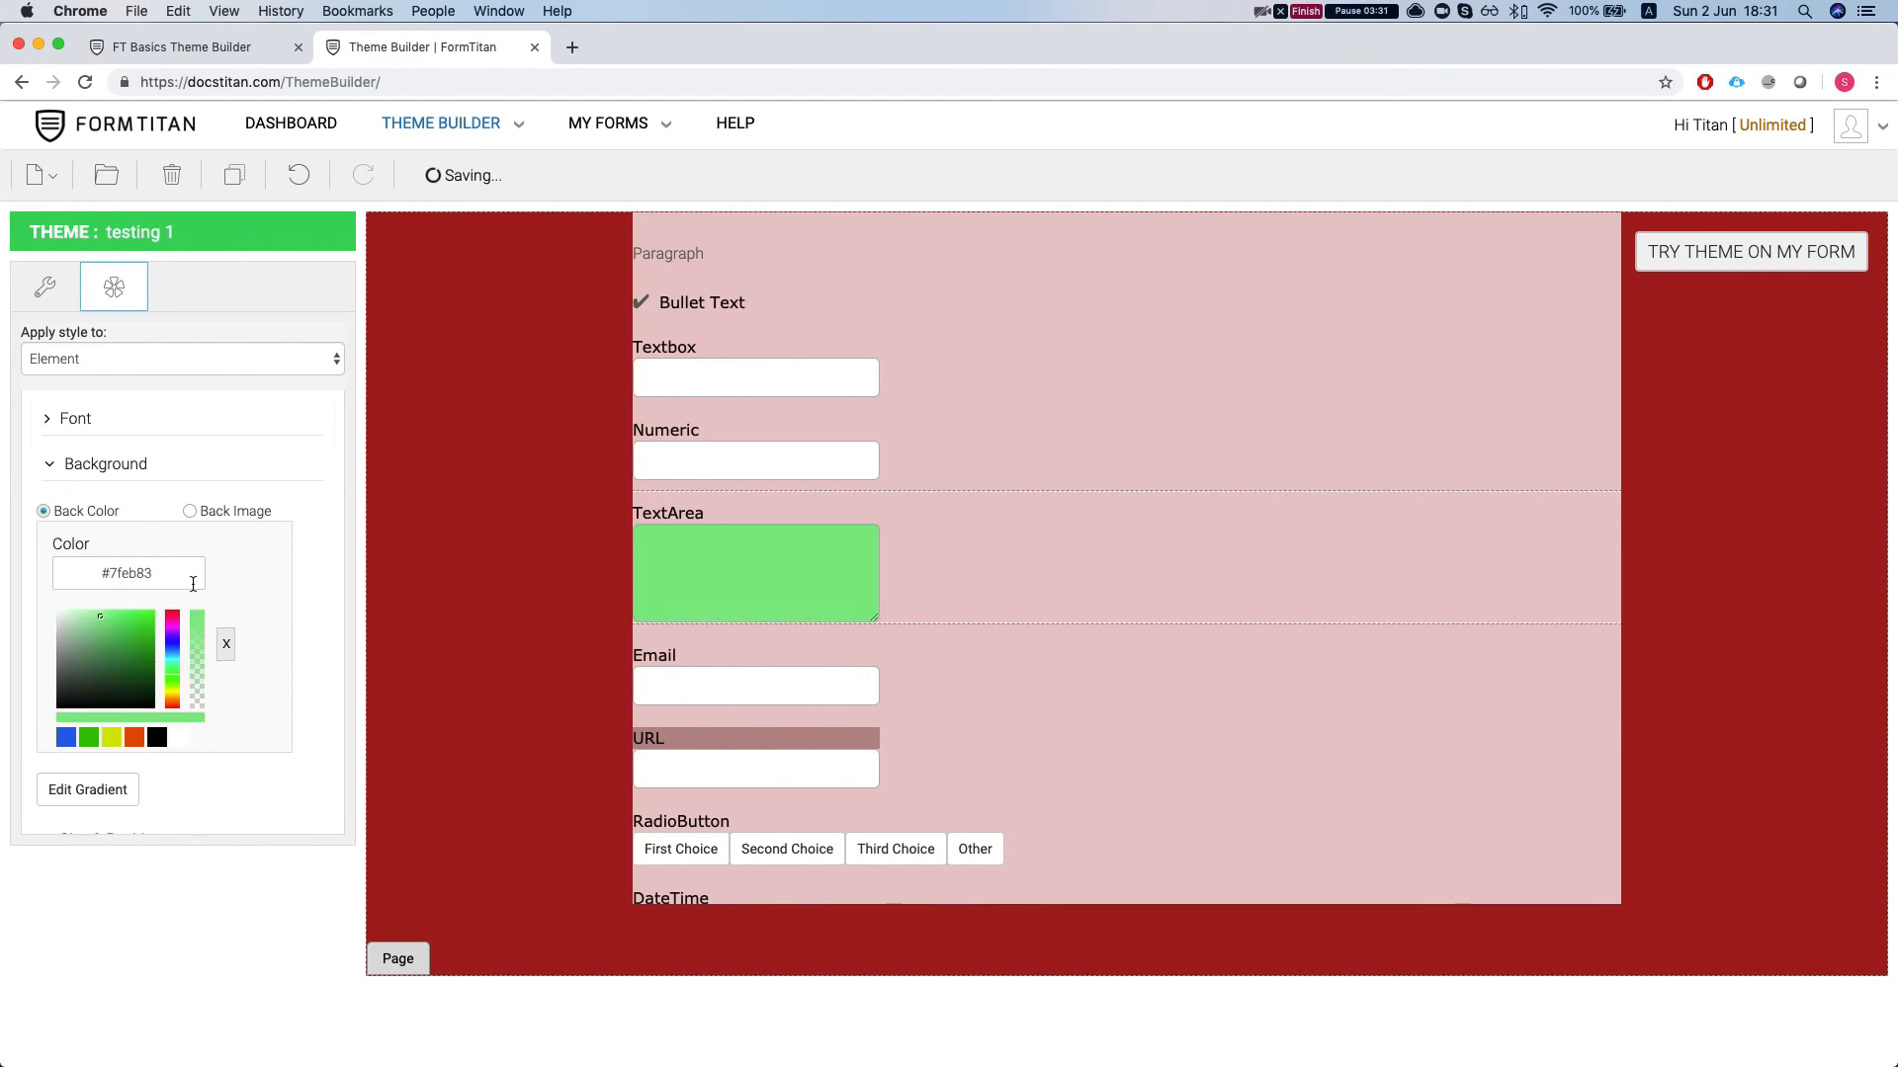
{"action": "scroll", "coordinate": [741, 648], "scroll_direction": "down", "scroll_amount": 2}
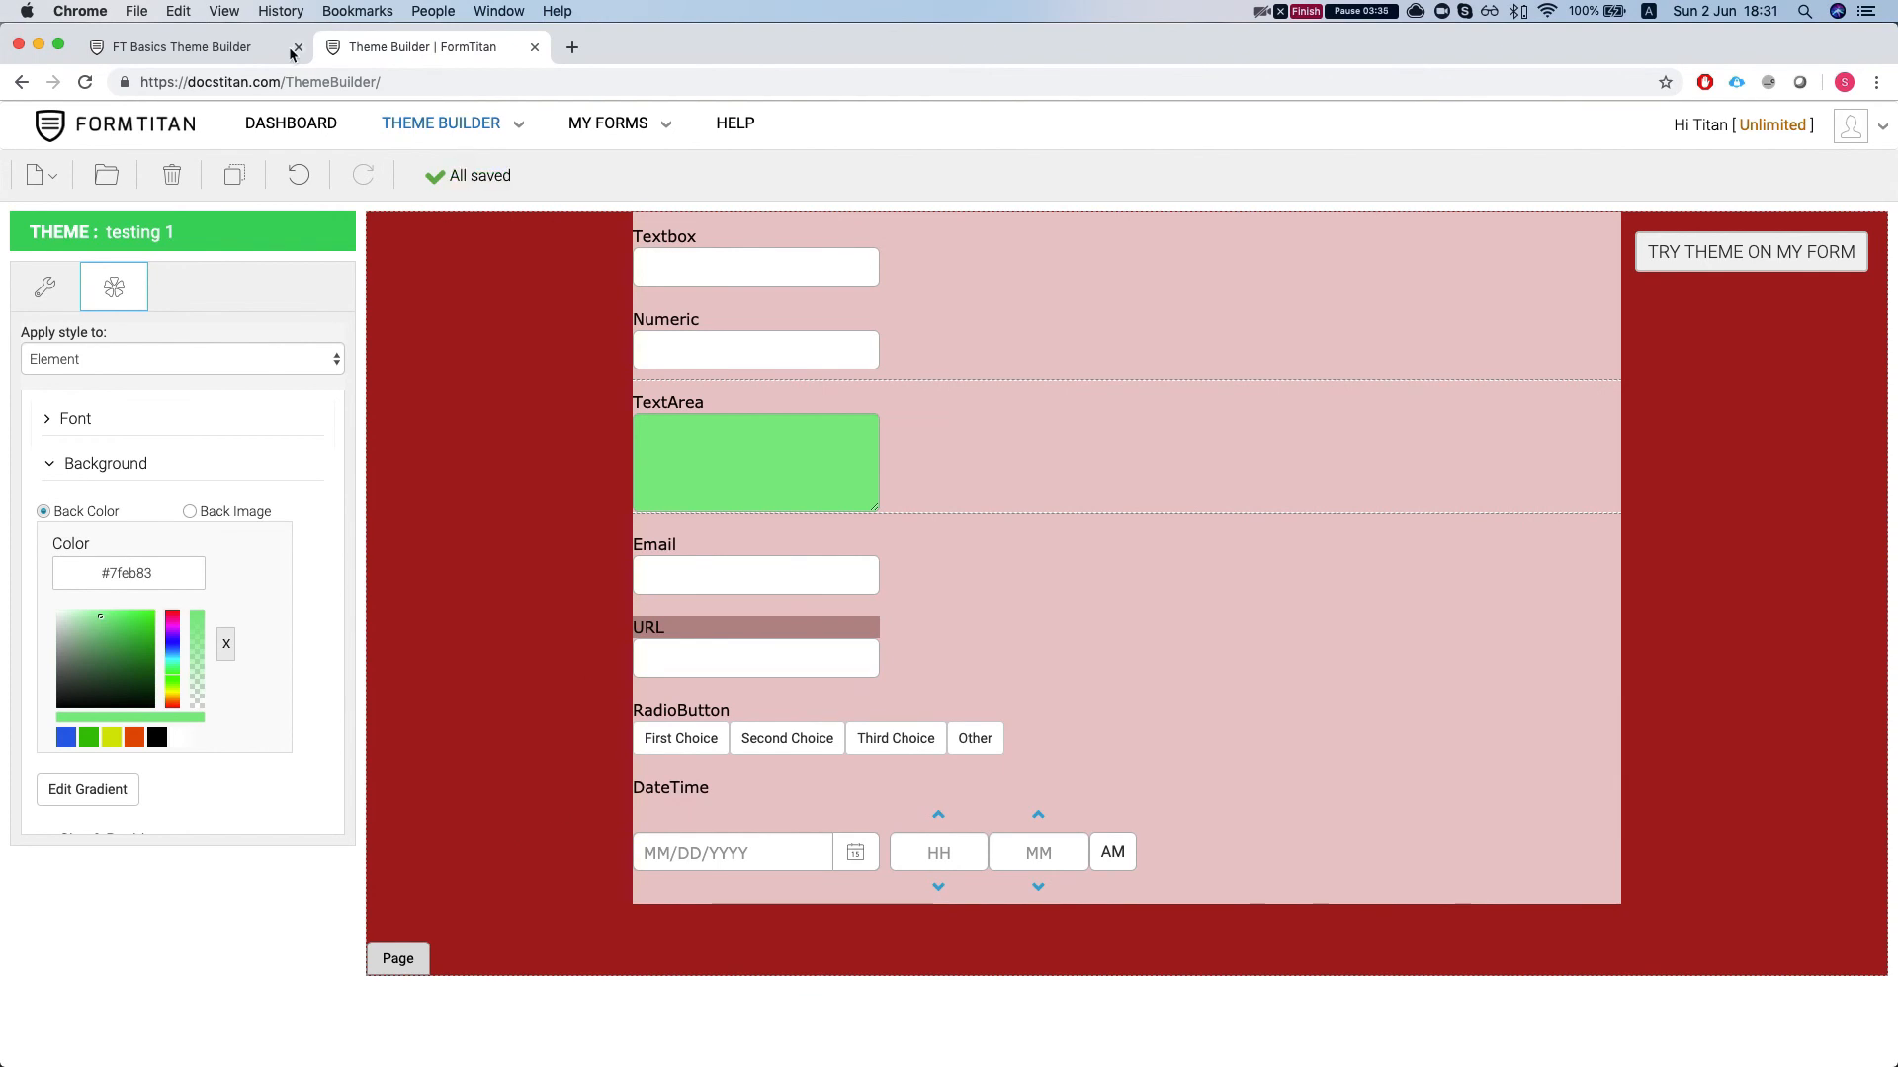
Switch to the FT Basics Theme Builder form in the form editor and change its theme to the saved theme testing 1.
{"action": "left_click", "coordinate": [191, 49]}
{"action": "left_click", "coordinate": [1715, 249]}
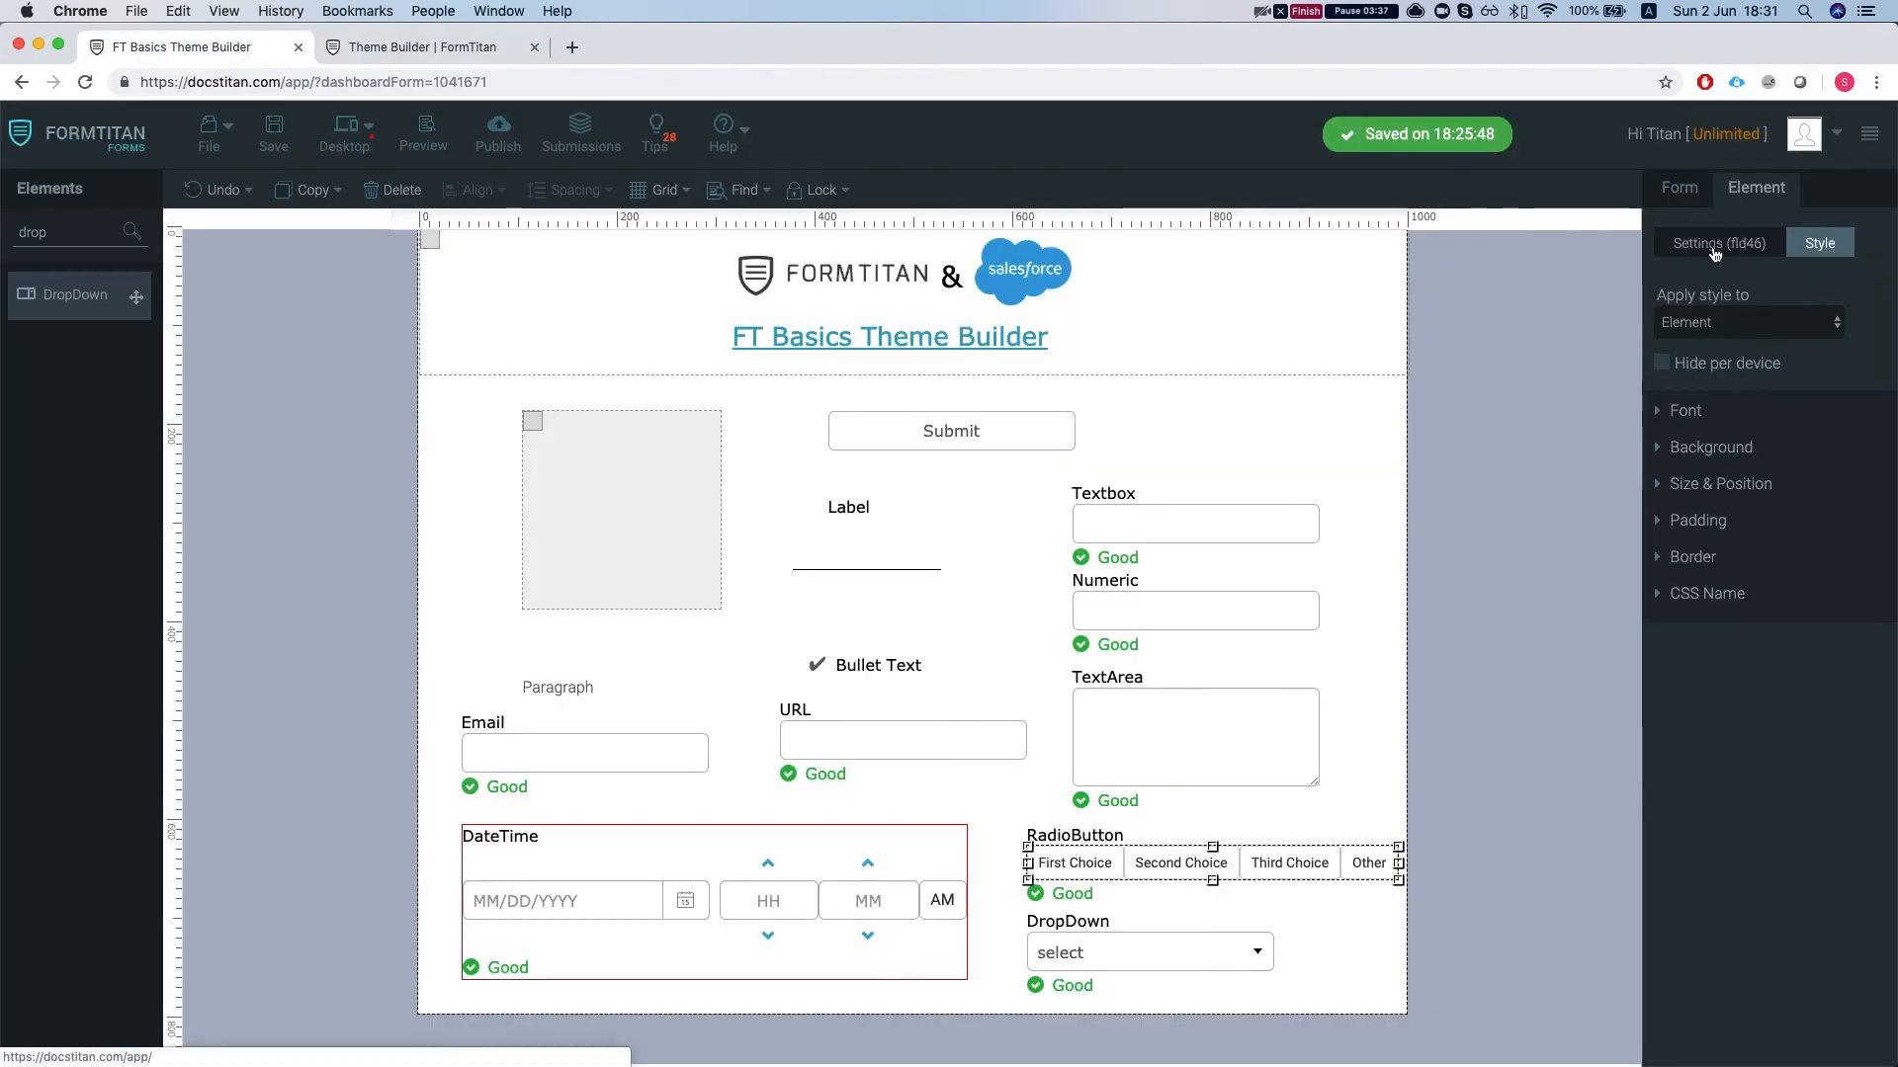
{"action": "scroll", "coordinate": [1713, 585], "scroll_direction": "down", "scroll_amount": 1}
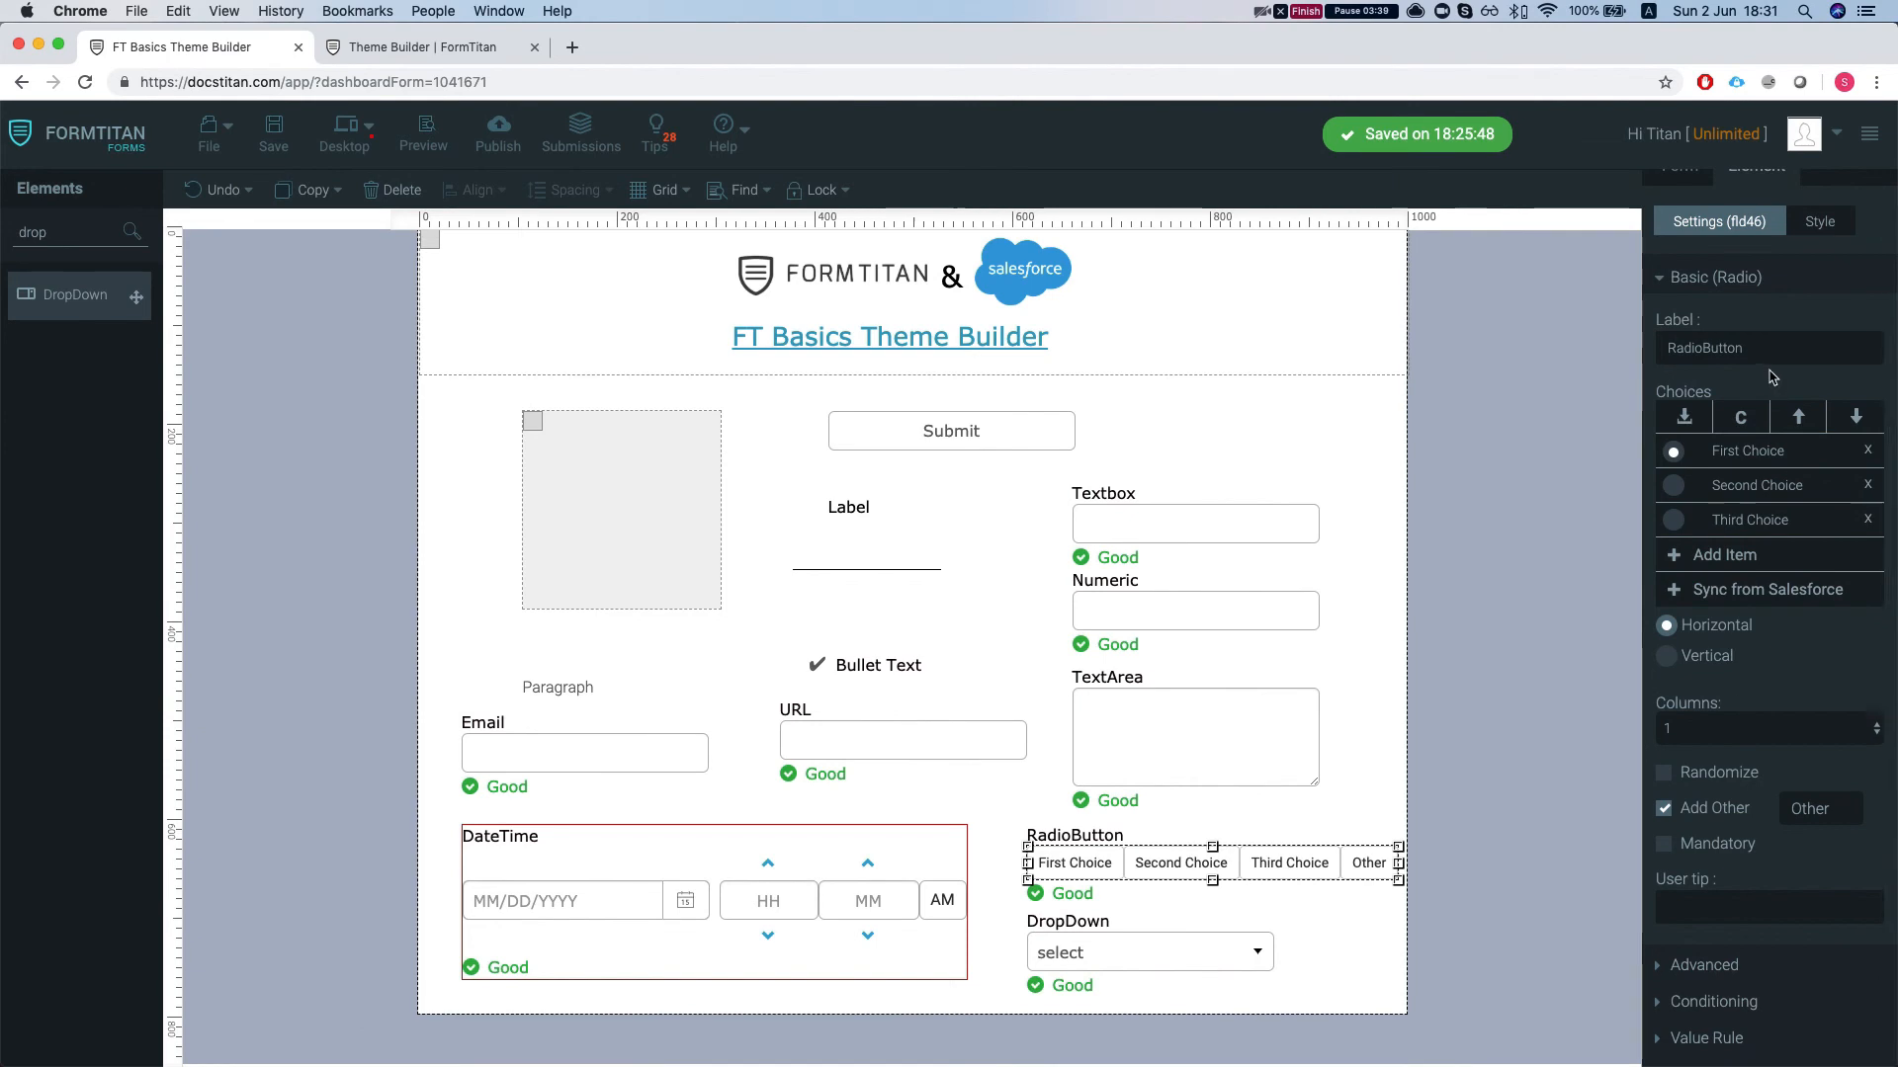
{"action": "scroll", "coordinate": [1769, 386], "scroll_direction": "up", "scroll_amount": 1}
{"action": "left_click", "coordinate": [1680, 188]}
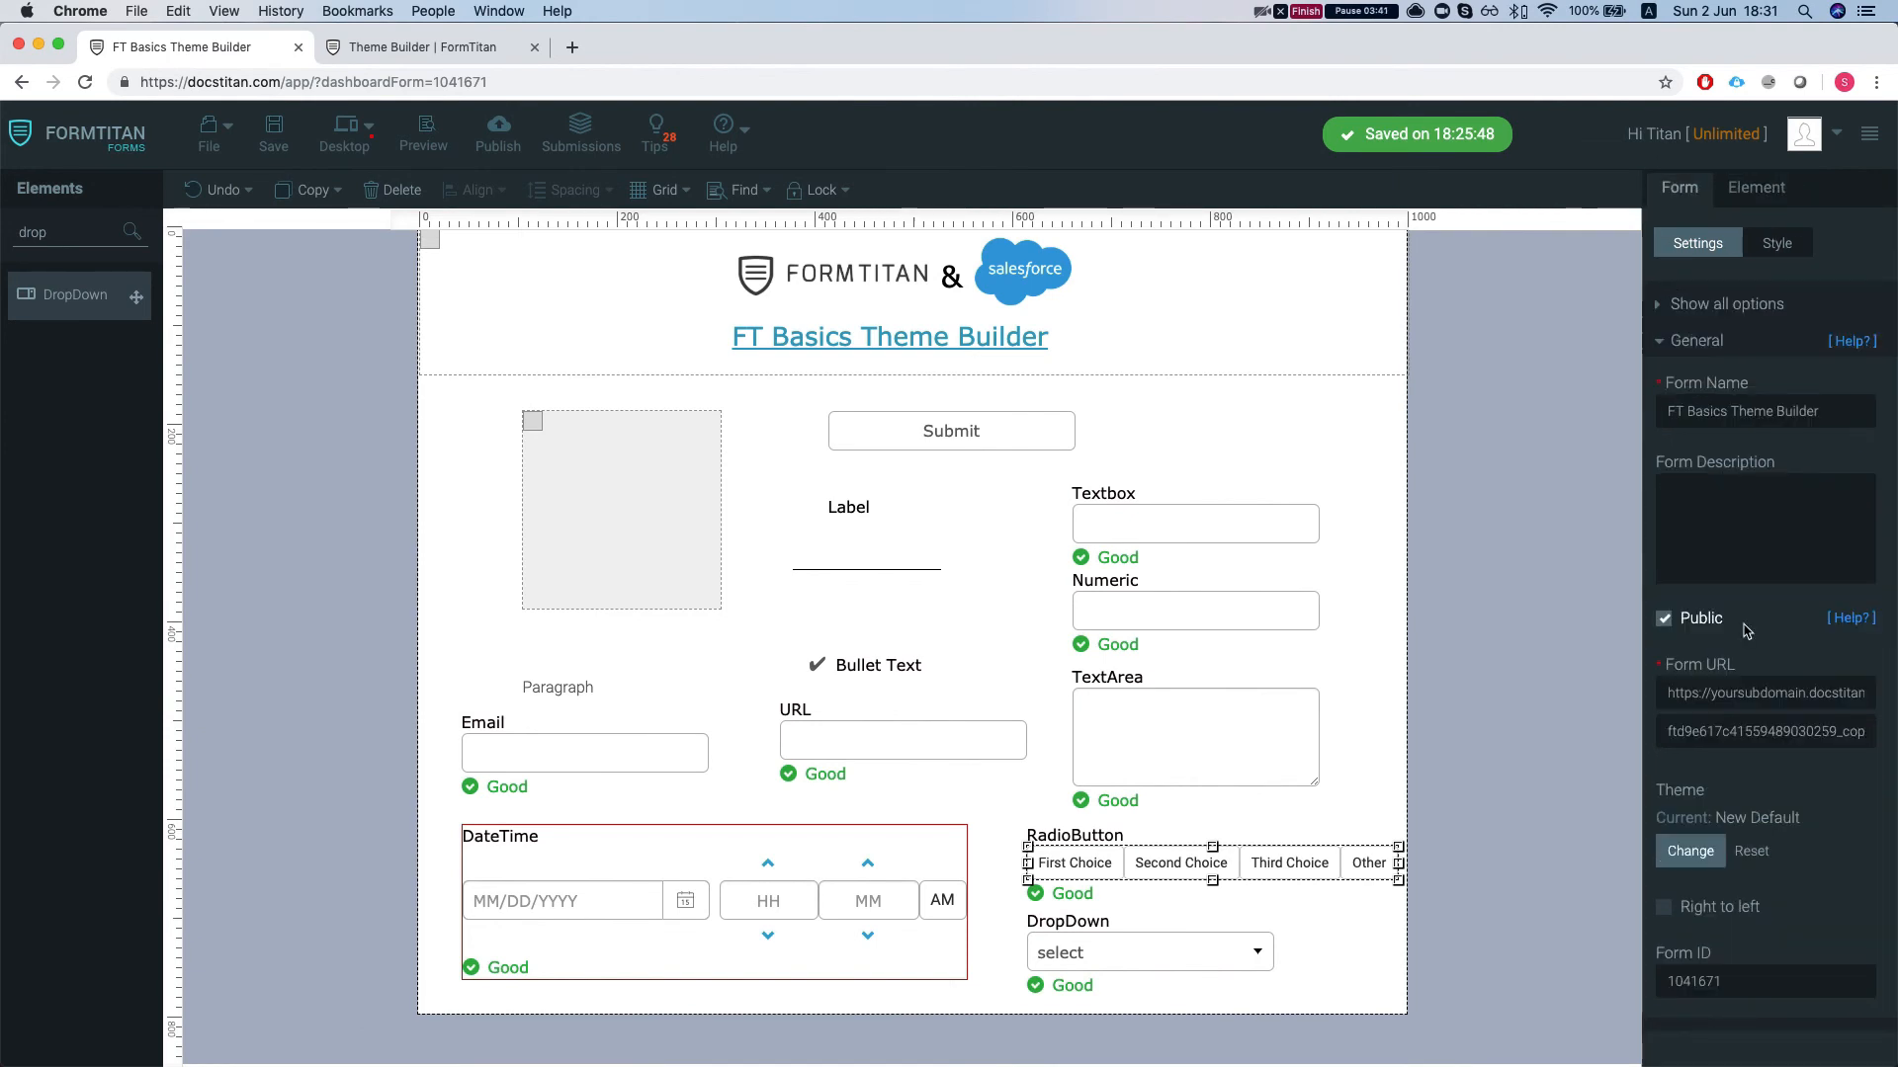
{"action": "left_click", "coordinate": [1705, 852]}
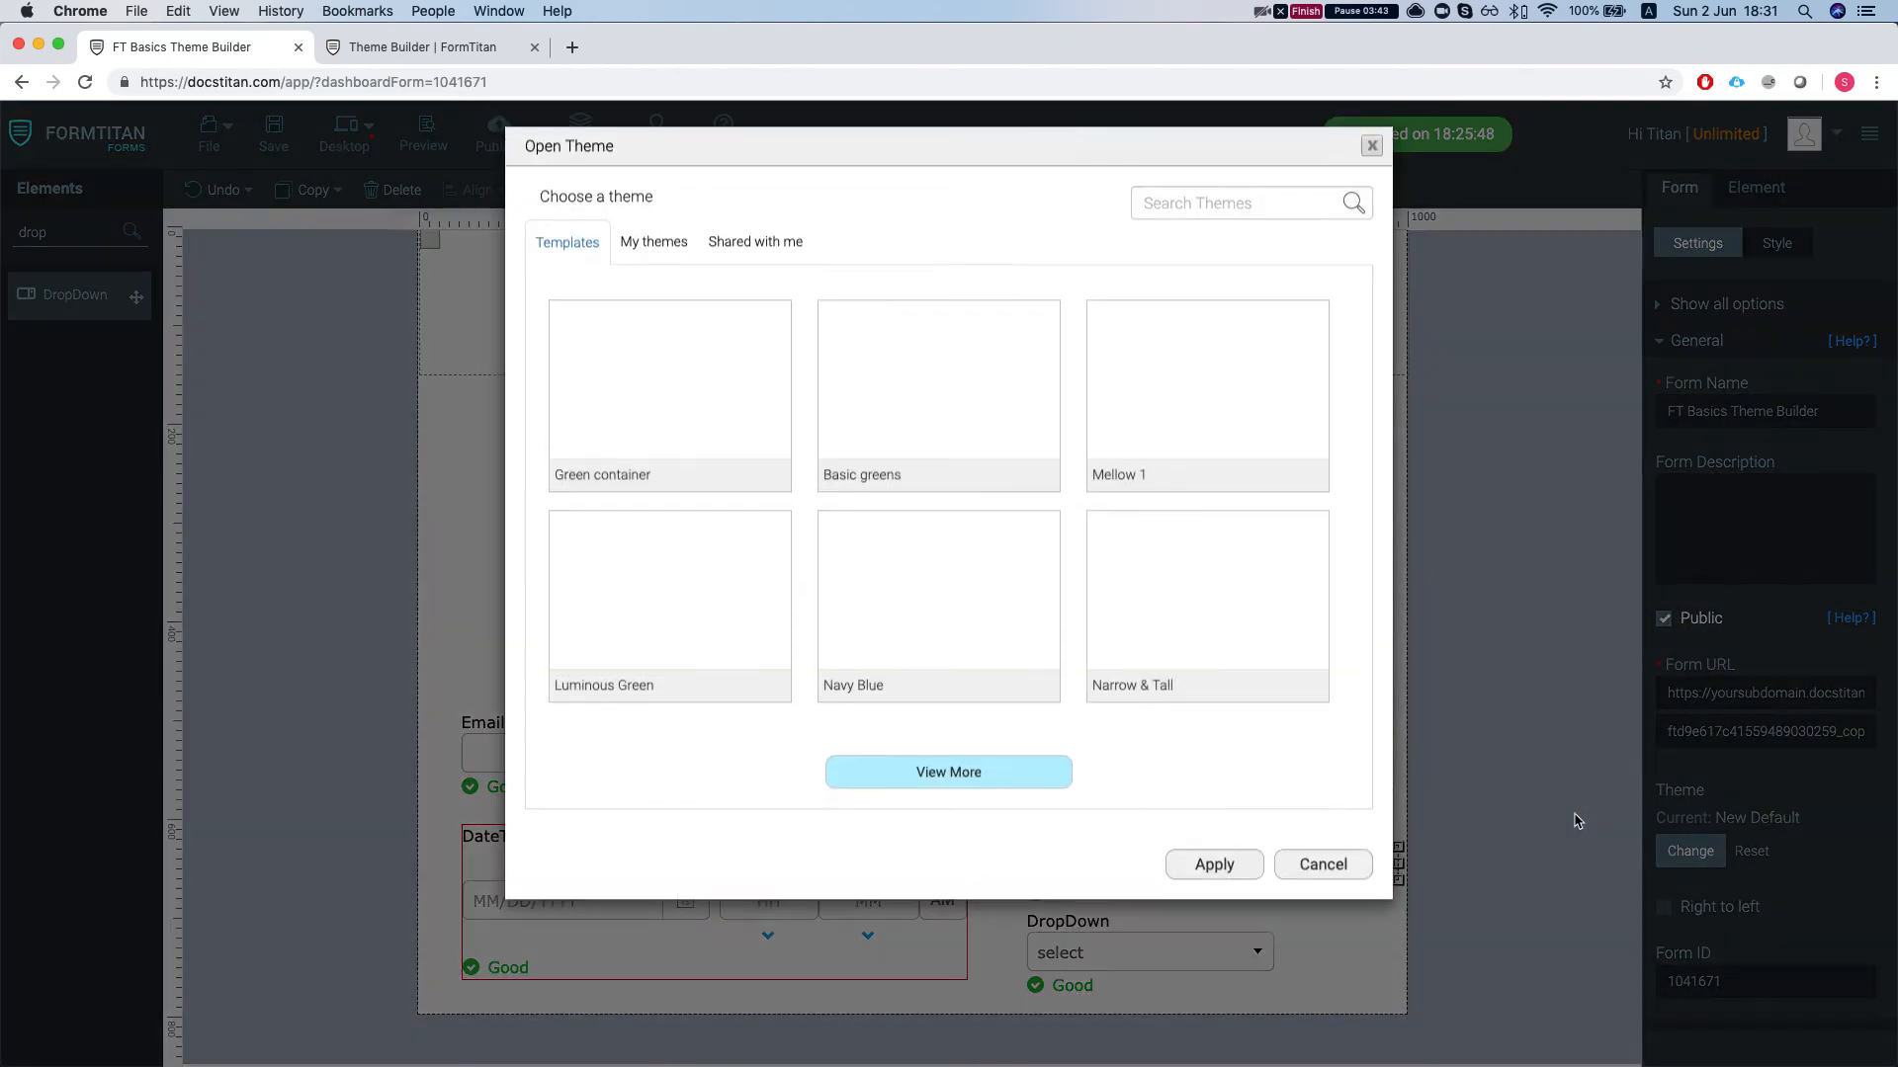
{"action": "left_click", "coordinate": [637, 245]}
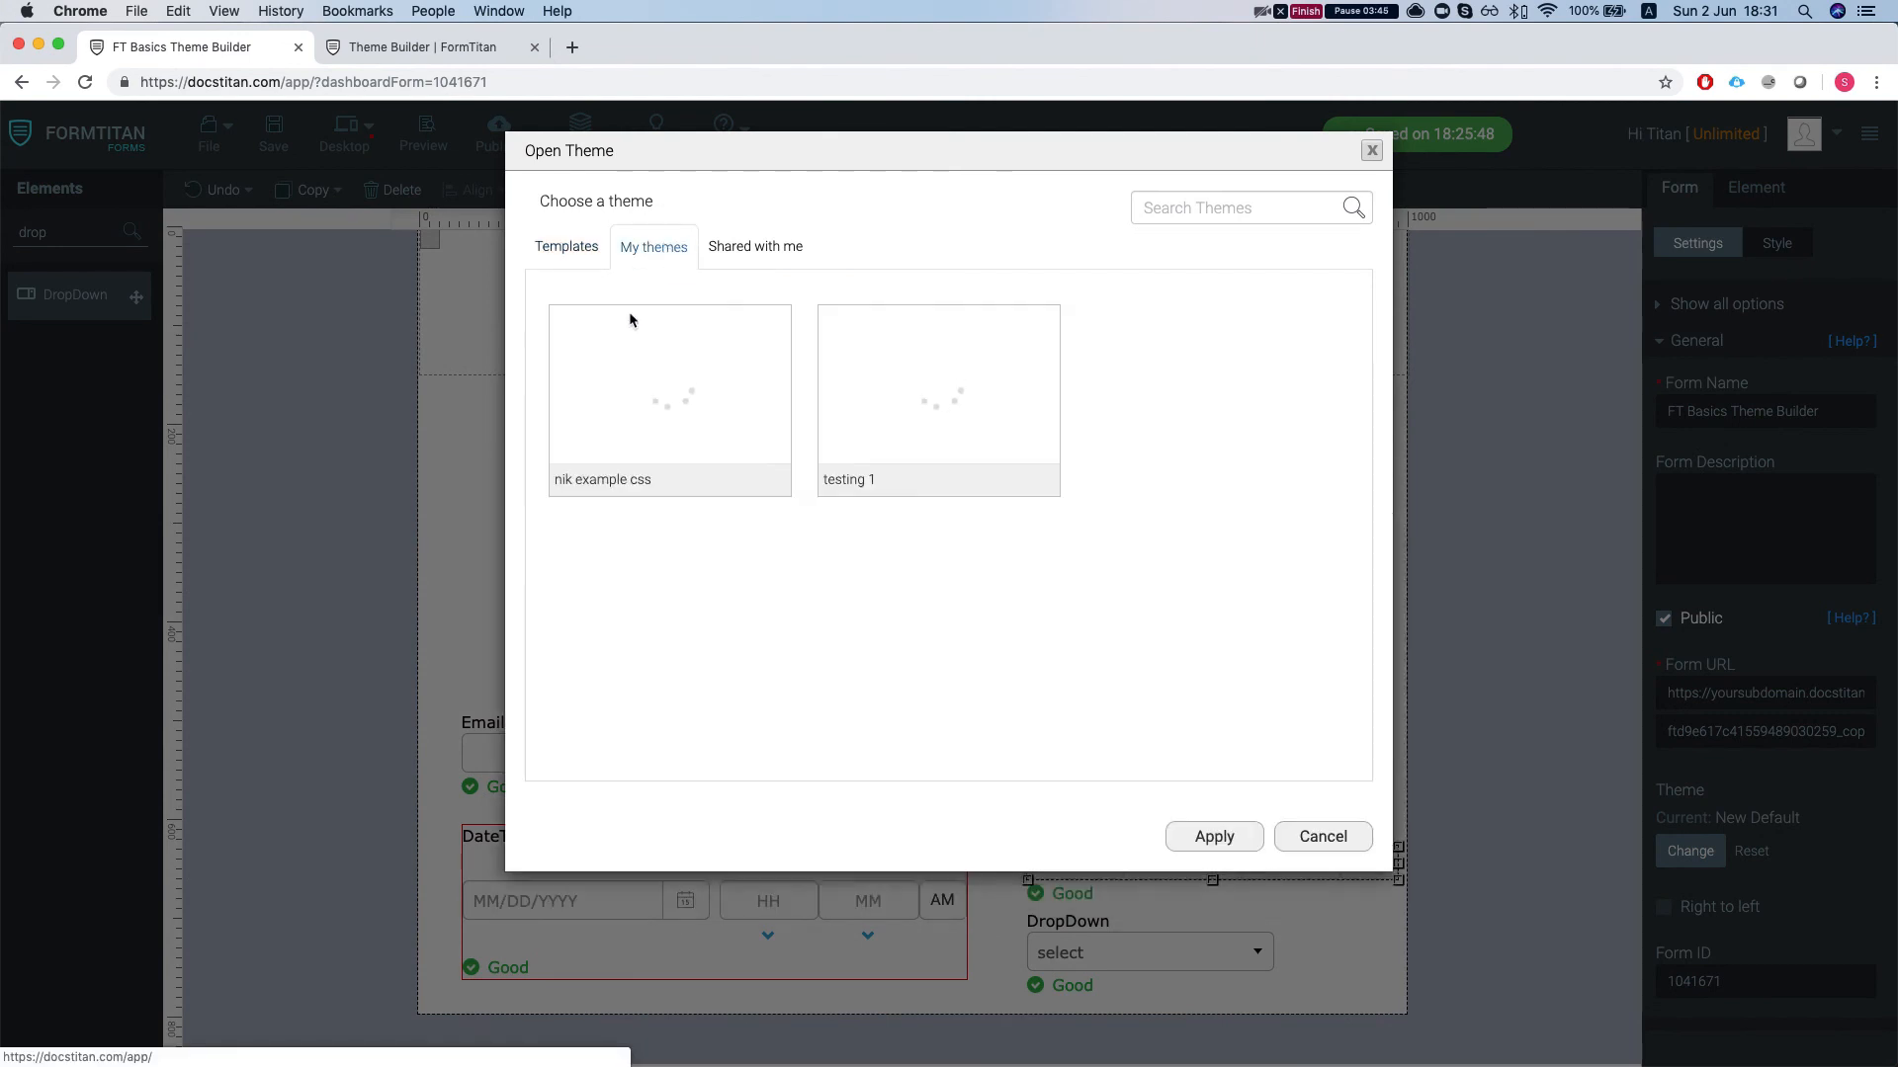
{"action": "left_click", "coordinate": [915, 405]}
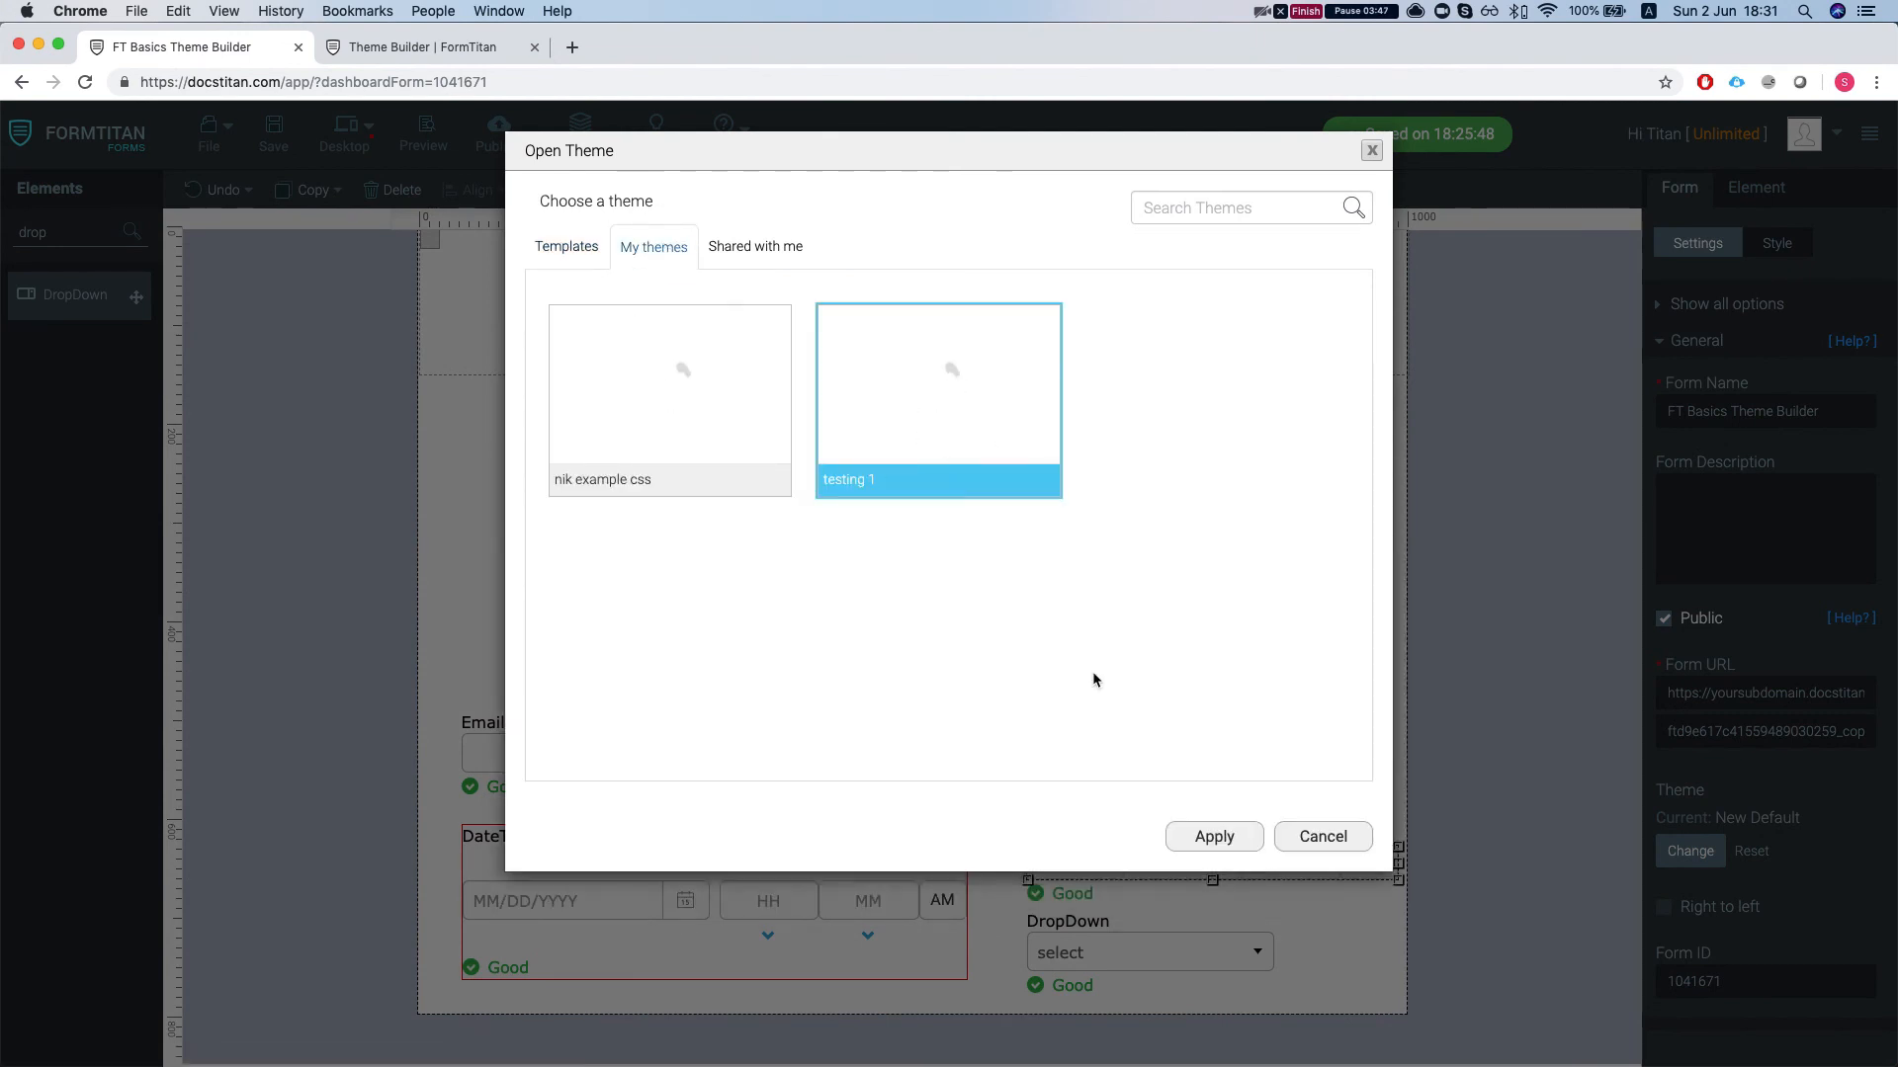
{"action": "left_click", "coordinate": [1227, 850]}
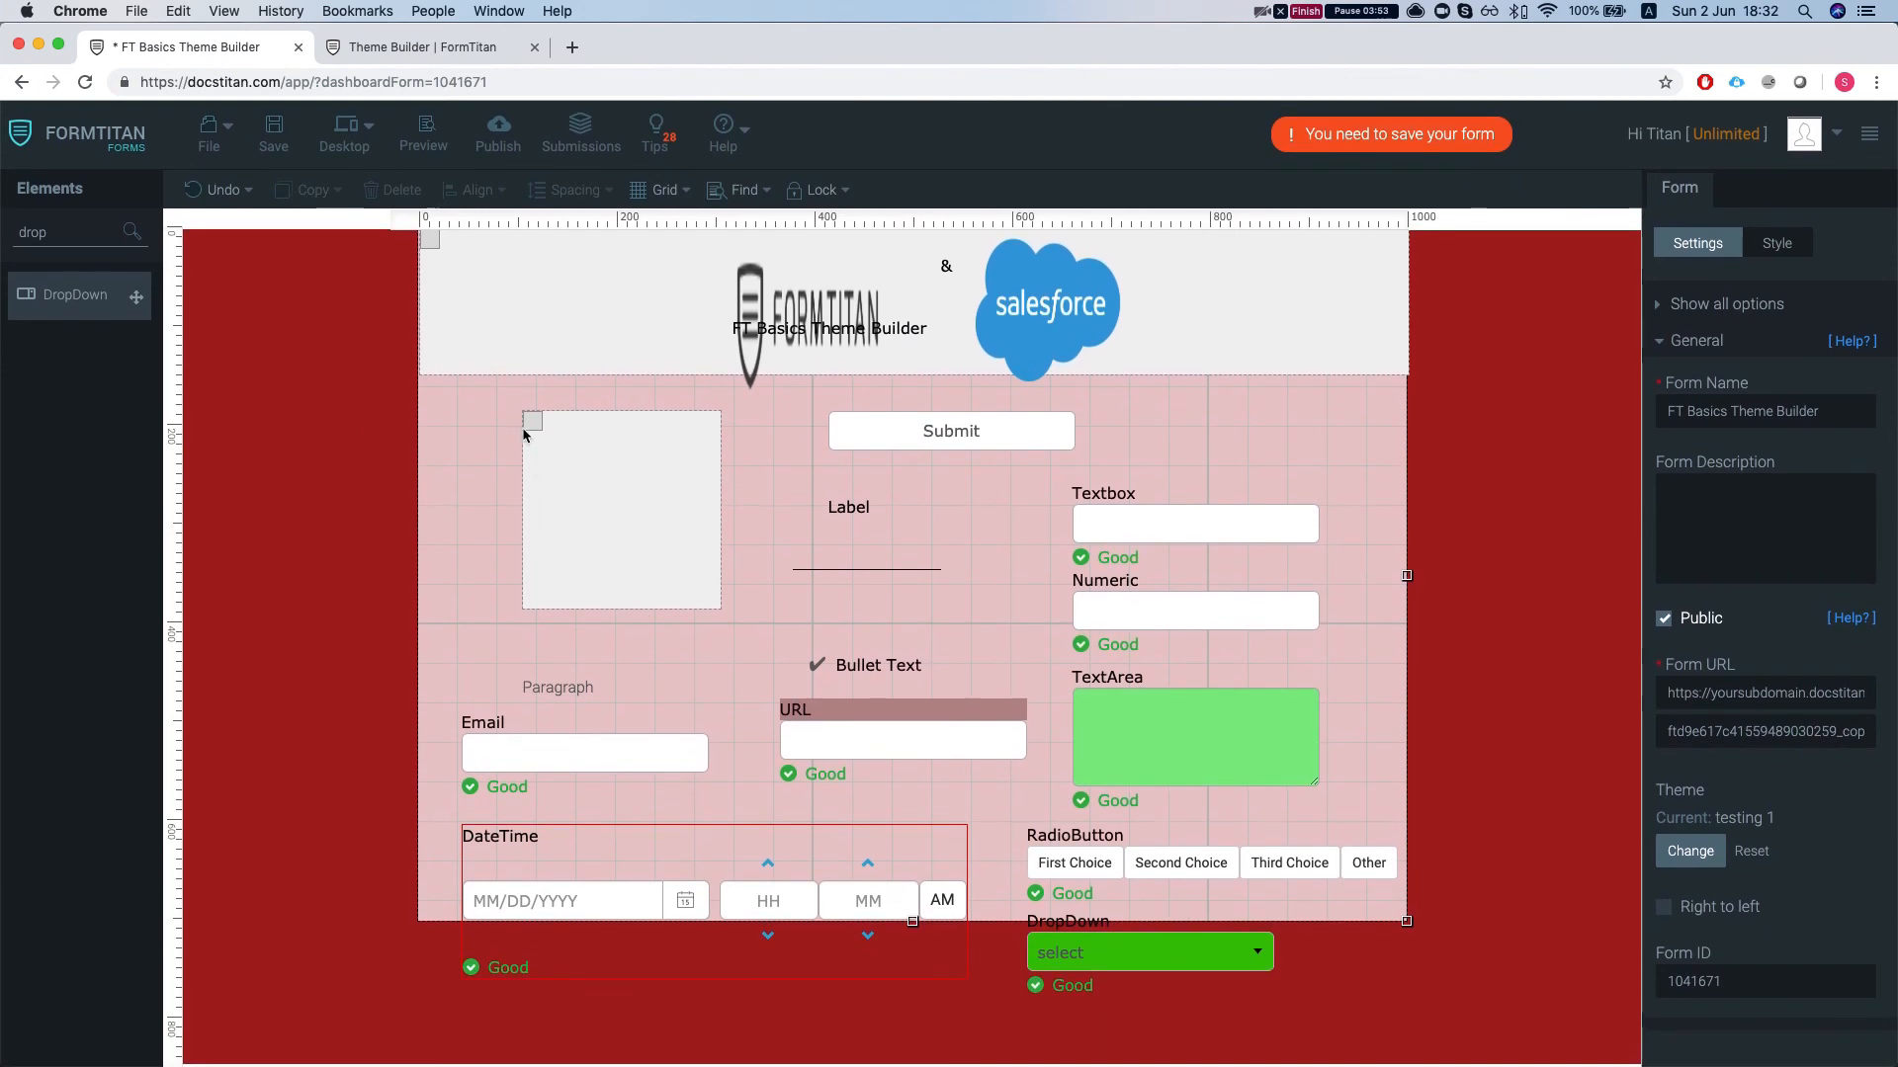
Publish the form, view the live page with the theme applied, and return to the form editor with the publish dialog closed.
{"action": "left_click", "coordinate": [499, 137]}
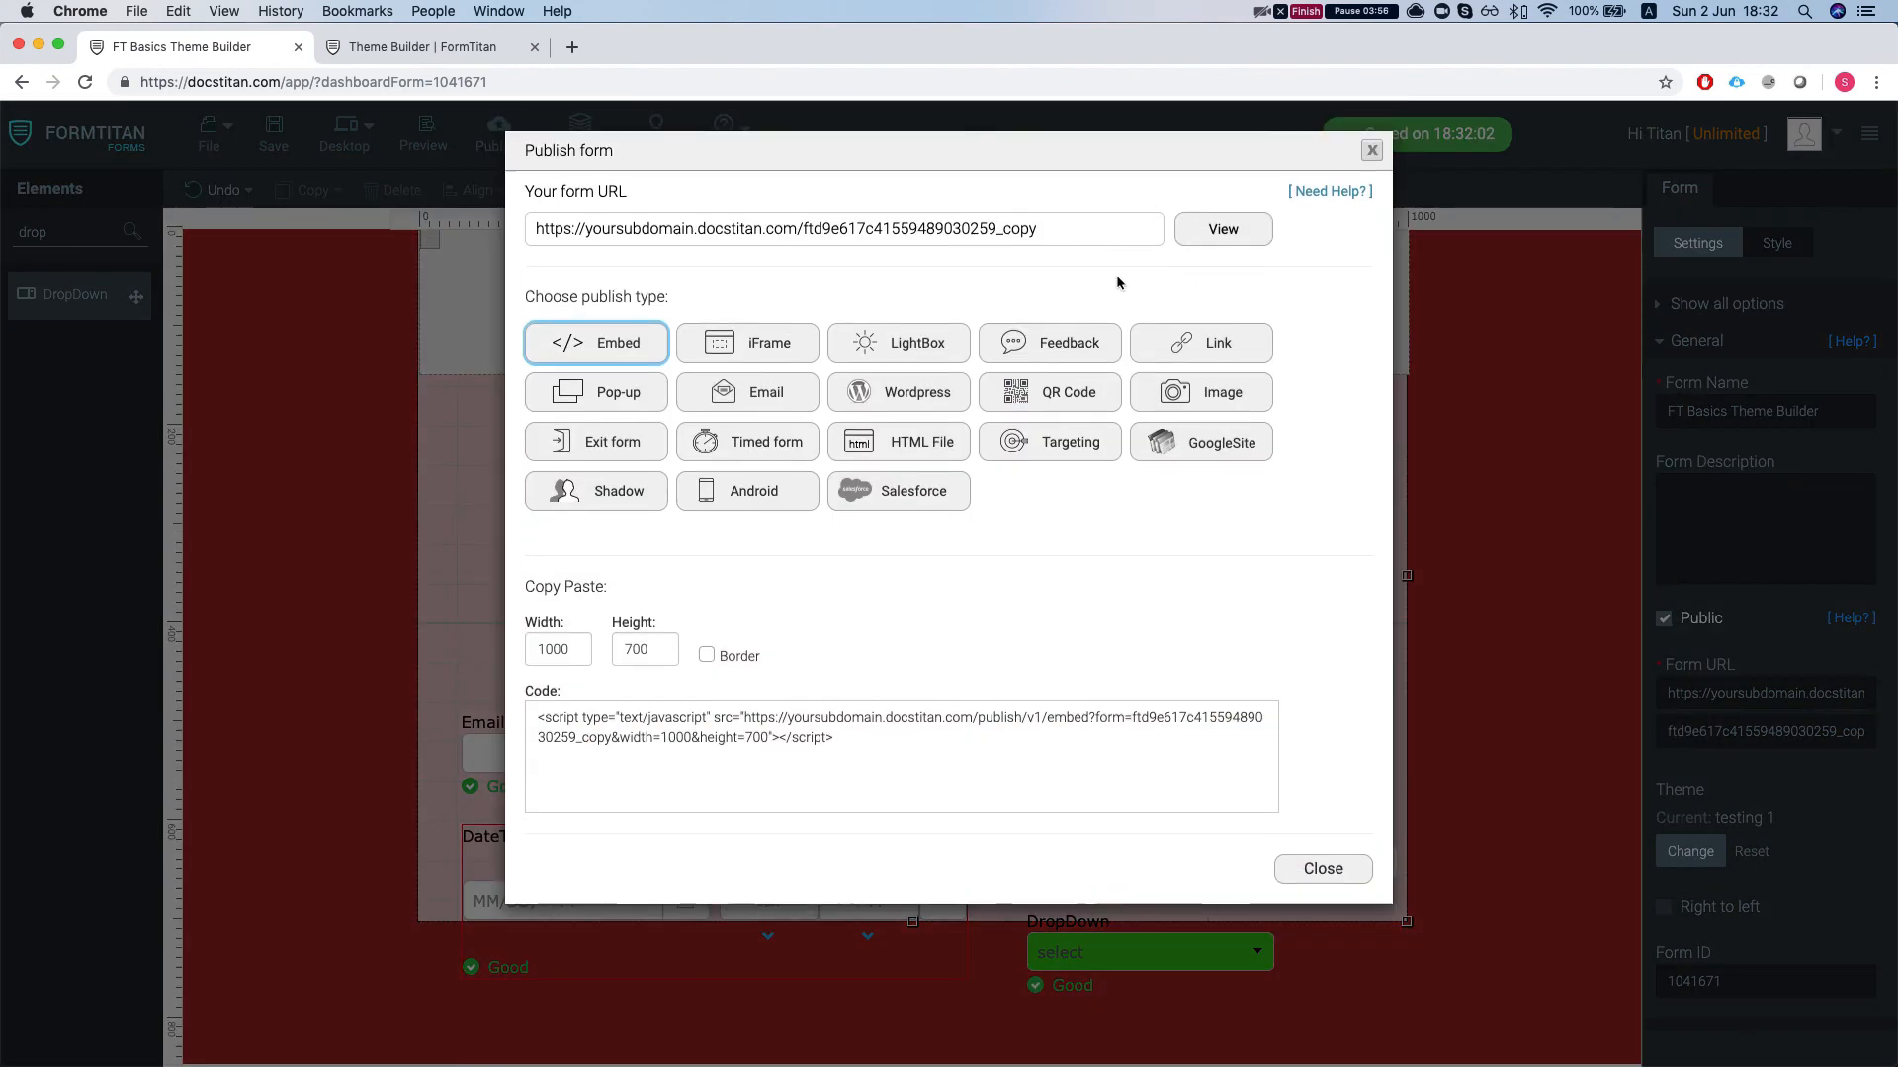
{"action": "left_click", "coordinate": [1223, 229]}
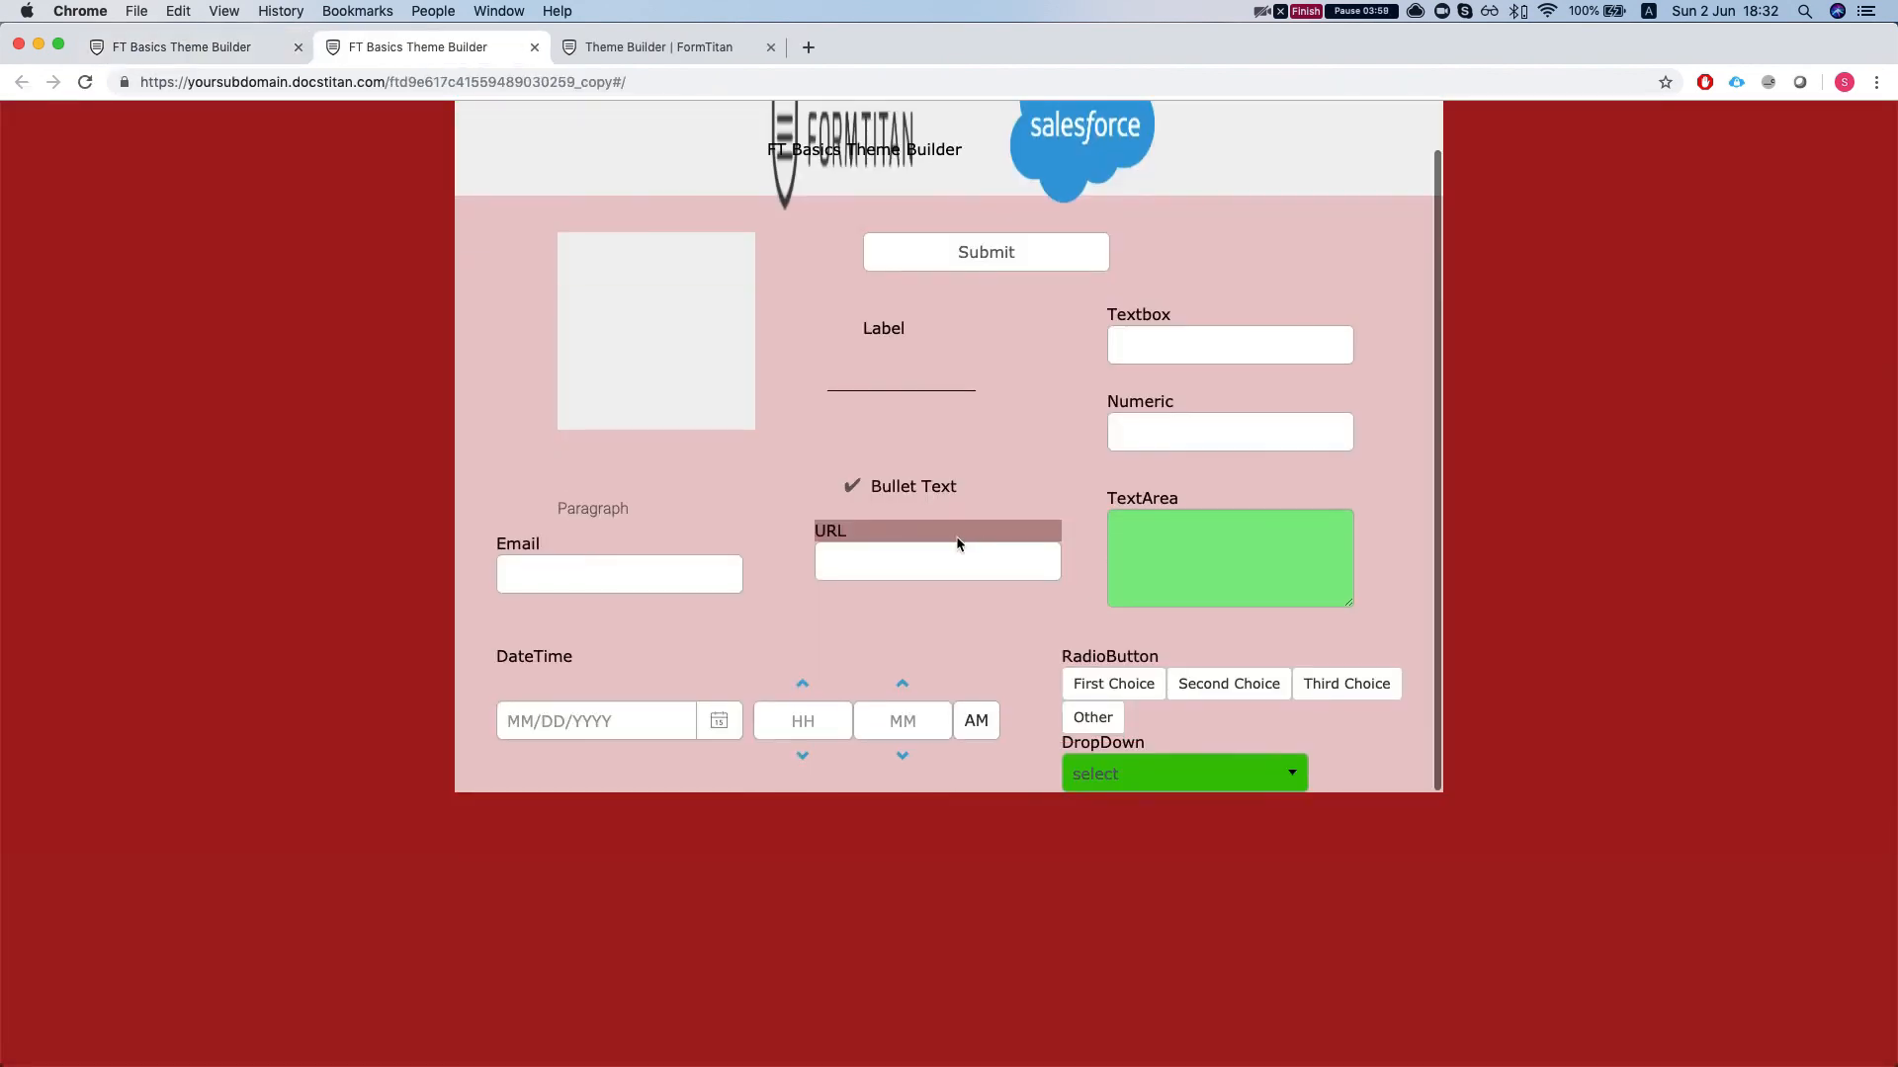
{"action": "scroll", "coordinate": [1082, 579], "scroll_direction": "down", "scroll_amount": 1}
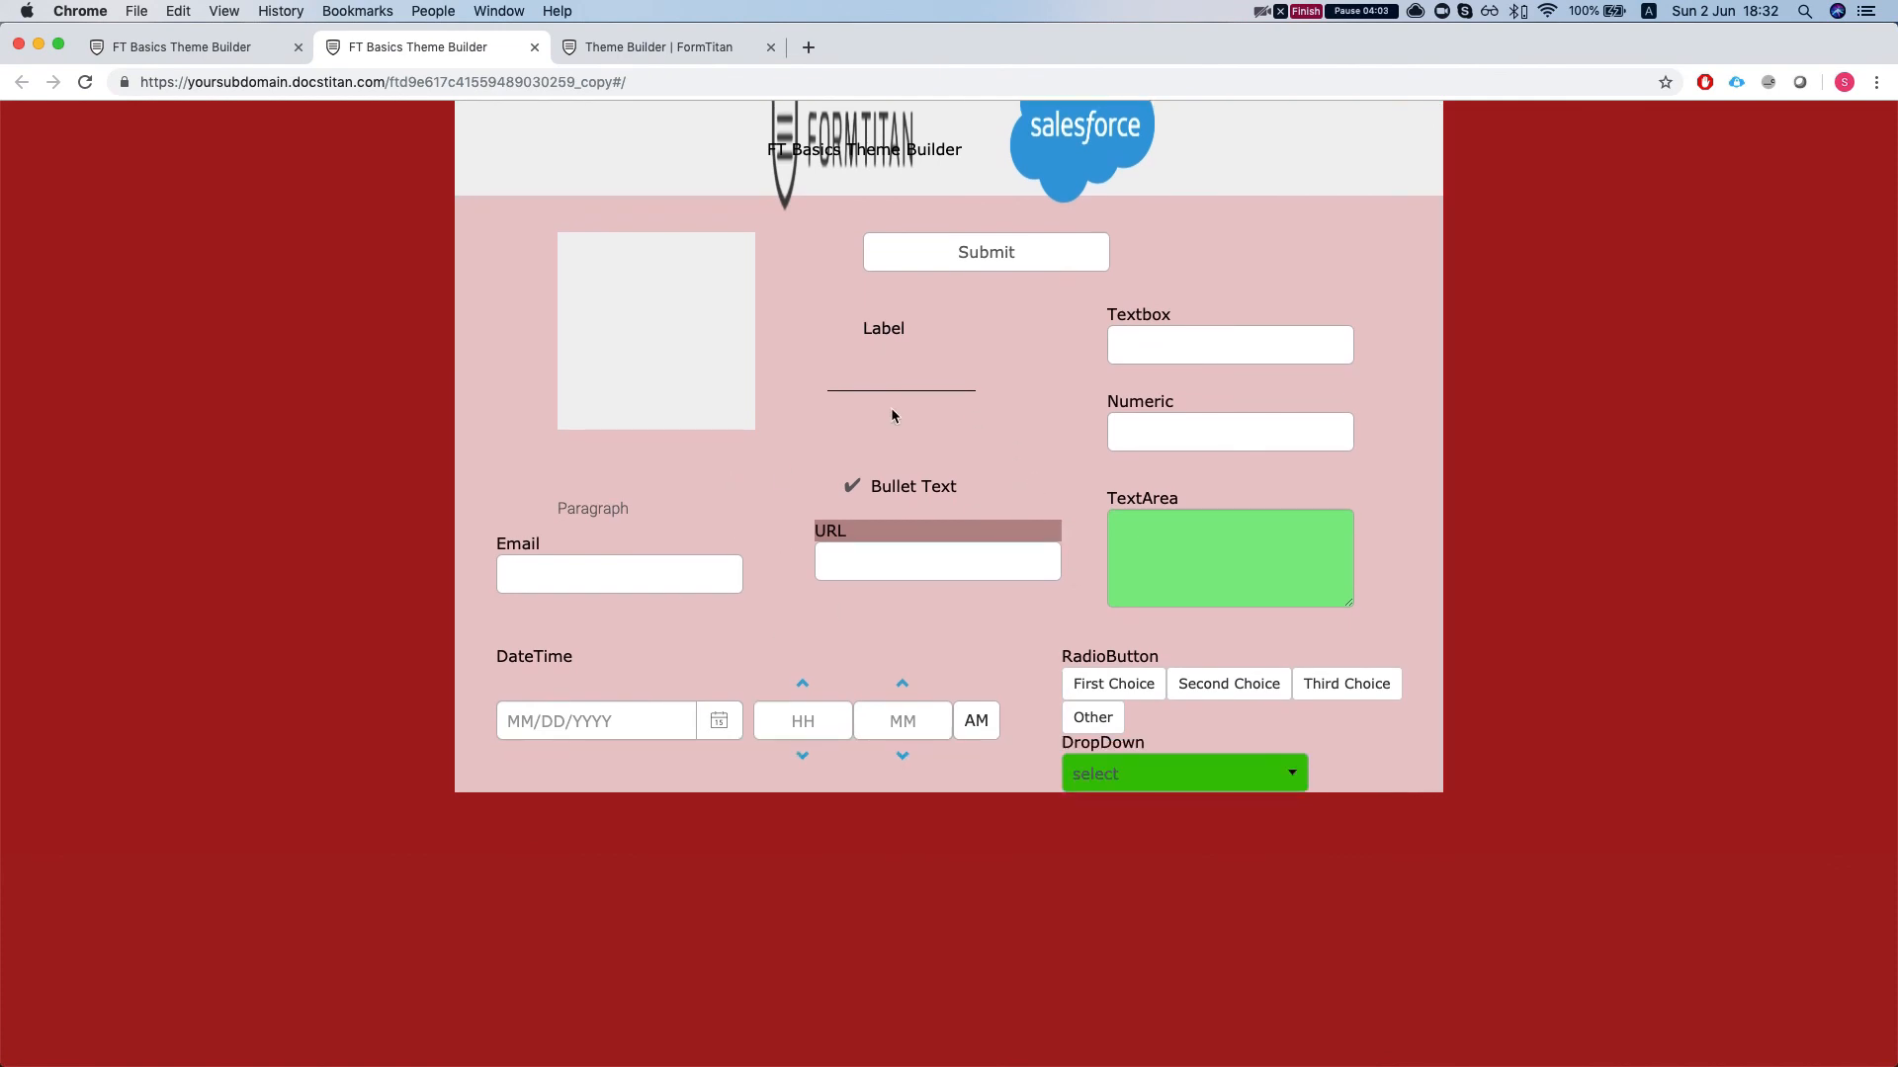
{"action": "scroll", "coordinate": [830, 441], "scroll_direction": "up", "scroll_amount": 1}
{"action": "scroll", "coordinate": [719, 454], "scroll_direction": "down", "scroll_amount": 1}
{"action": "left_click", "coordinate": [166, 51]}
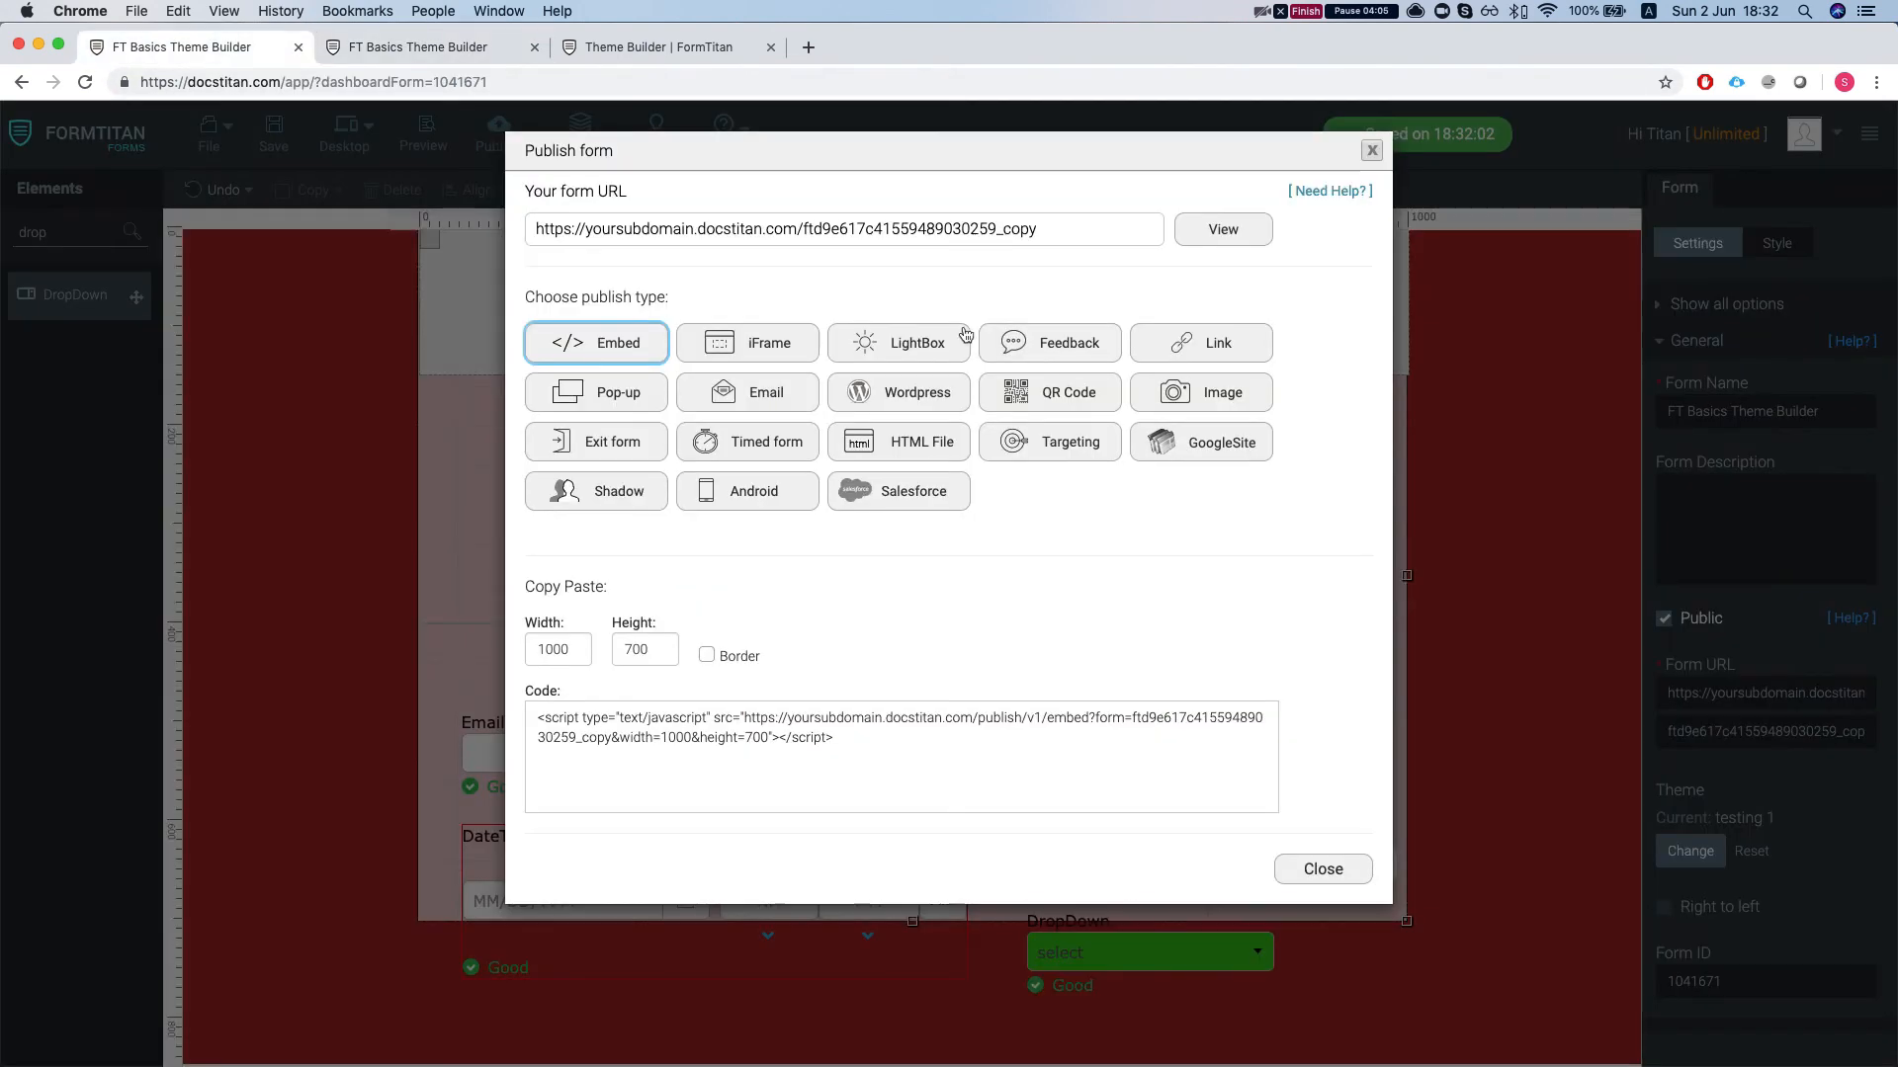
{"action": "left_click", "coordinate": [1372, 151]}
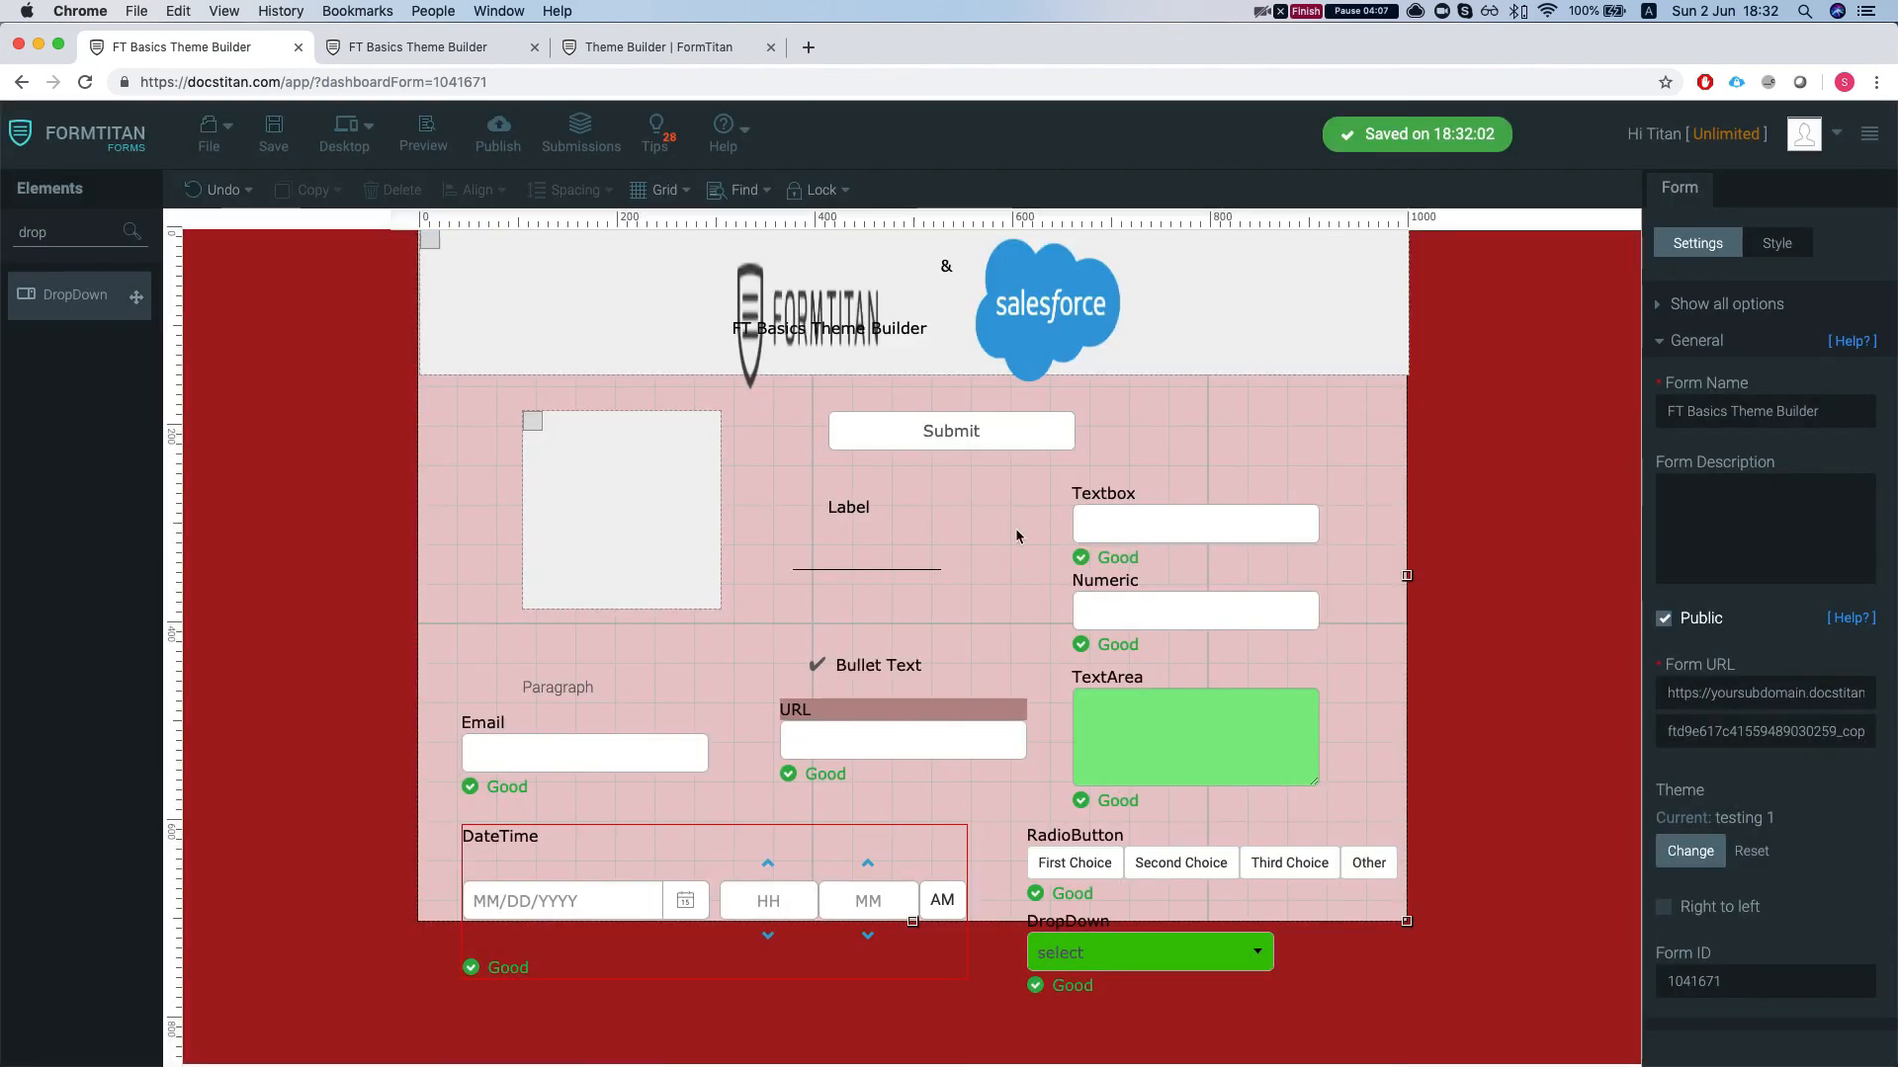